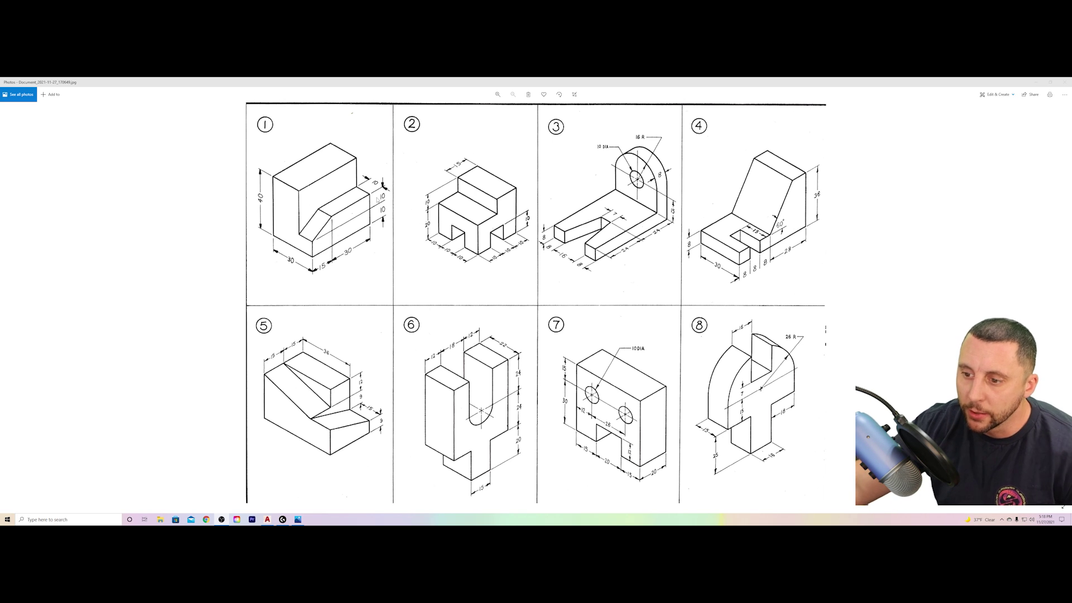
Switch to AutoCAD and review the running object snap modes in the drafting settings.
left_click(267, 519)
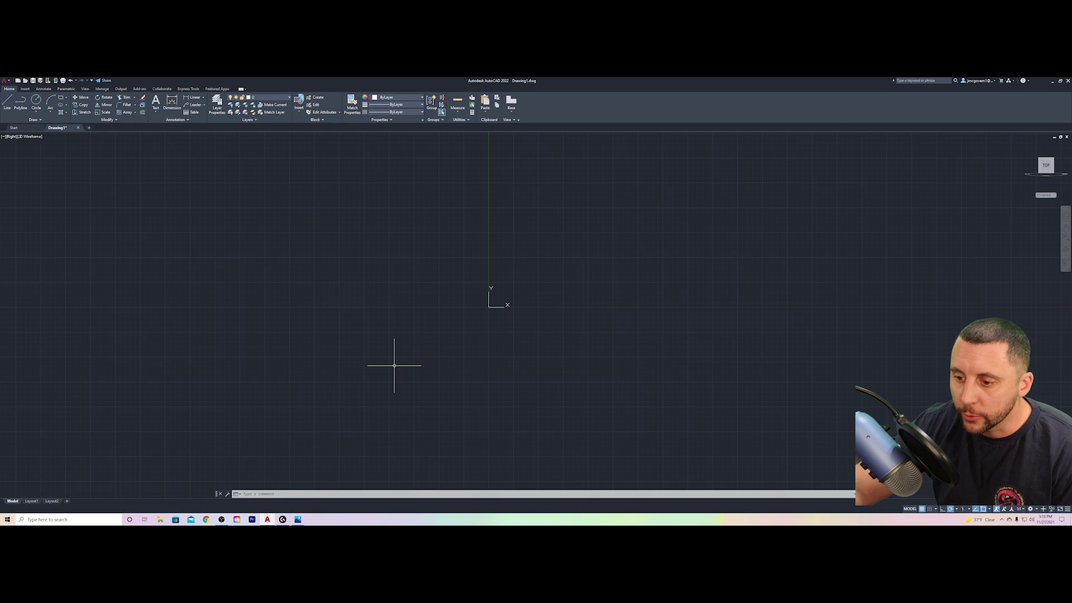
middle_click_drag(442, 303, 273, 330)
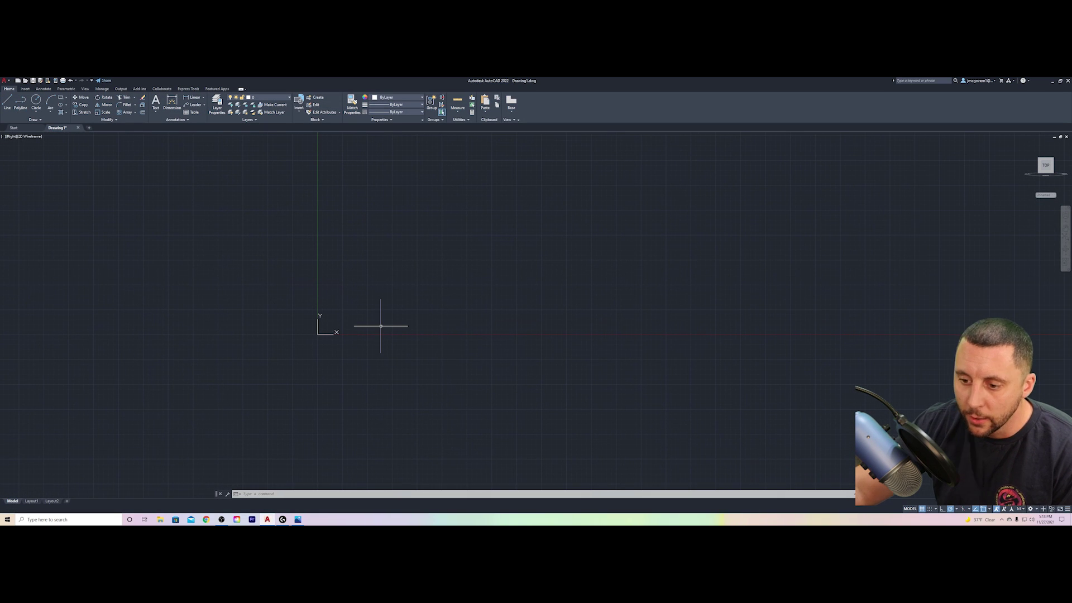
type("os")
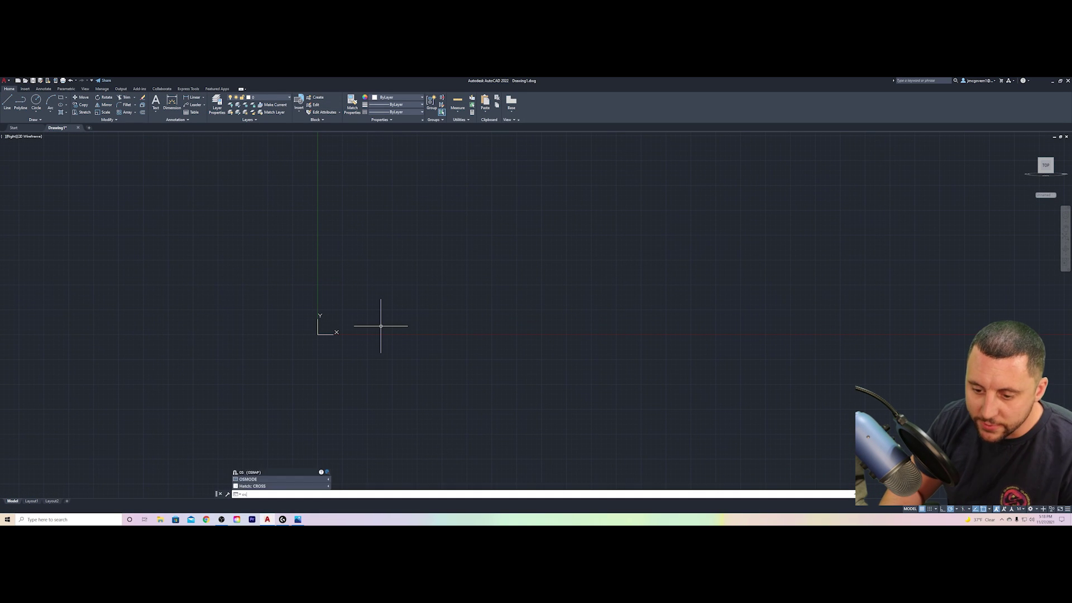
key("Return")
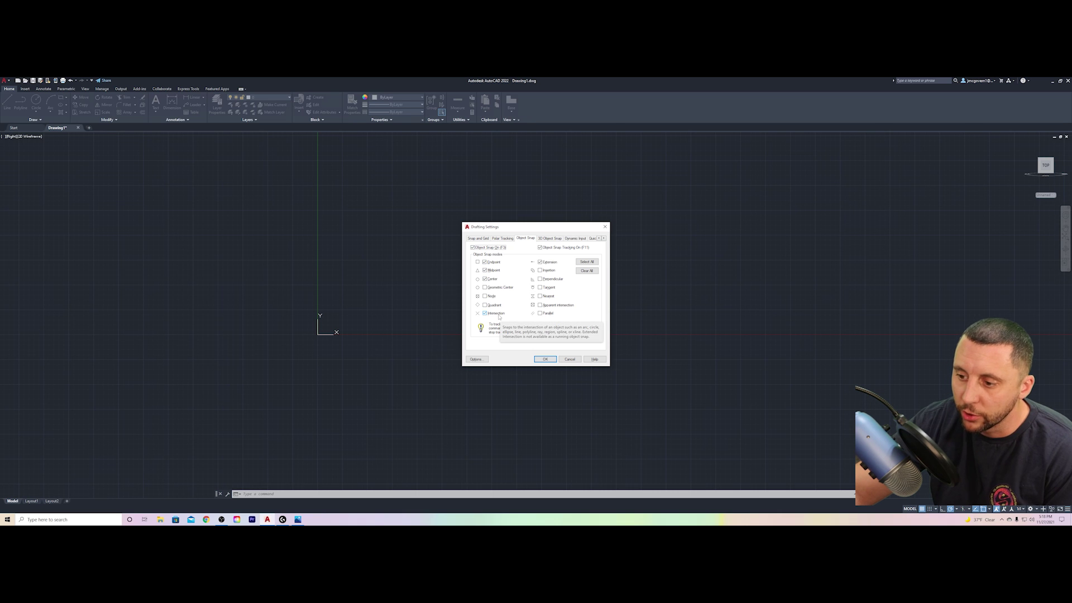
left_click(545, 359)
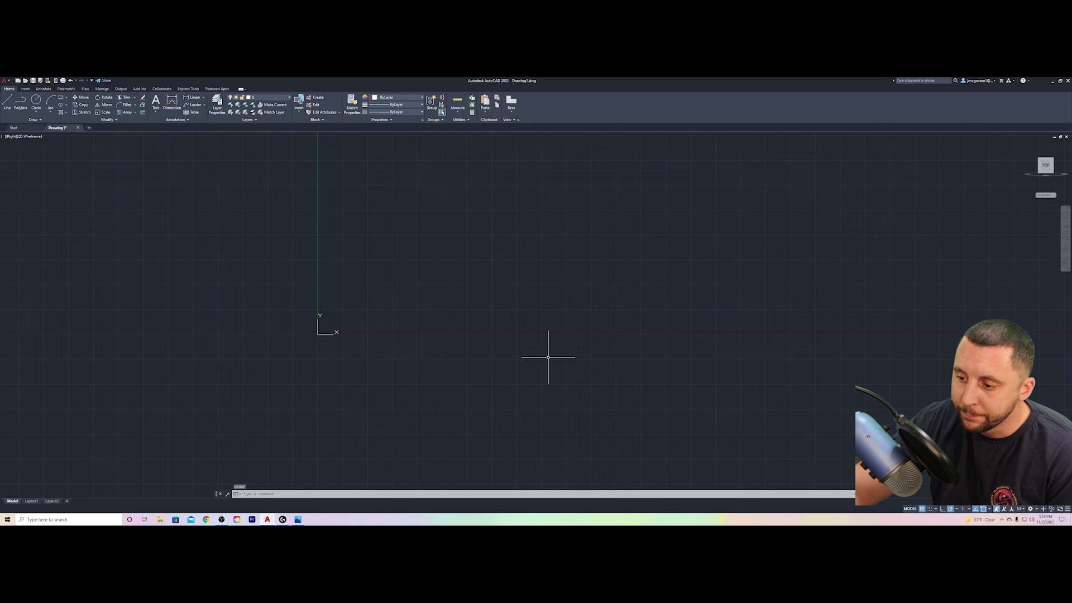
Toggle polar tracking off and back on, and try out a vertical line along the polar guide.
key("F10")
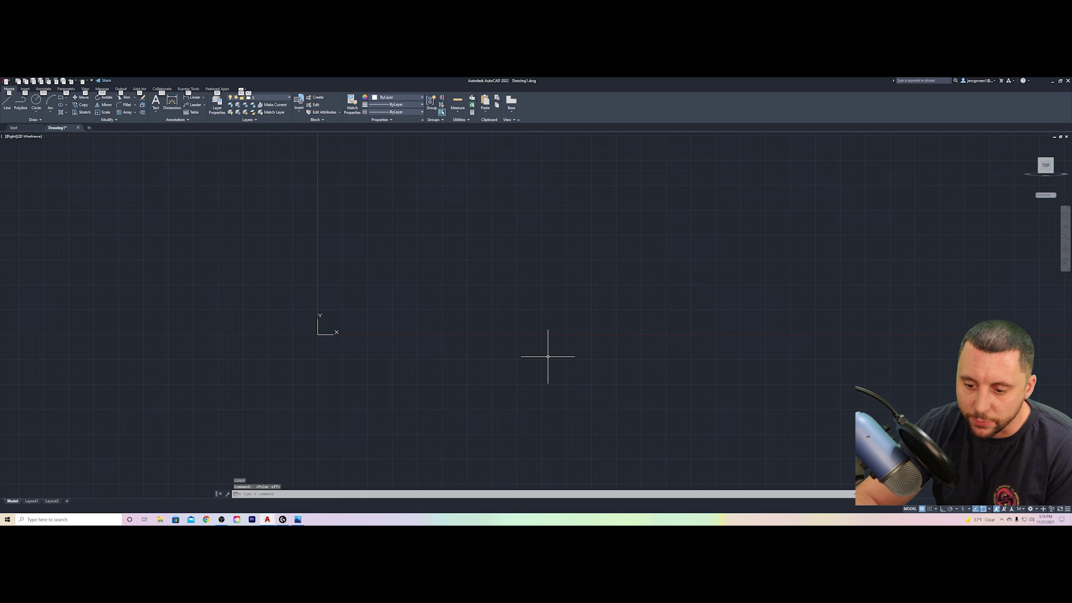
key("F10")
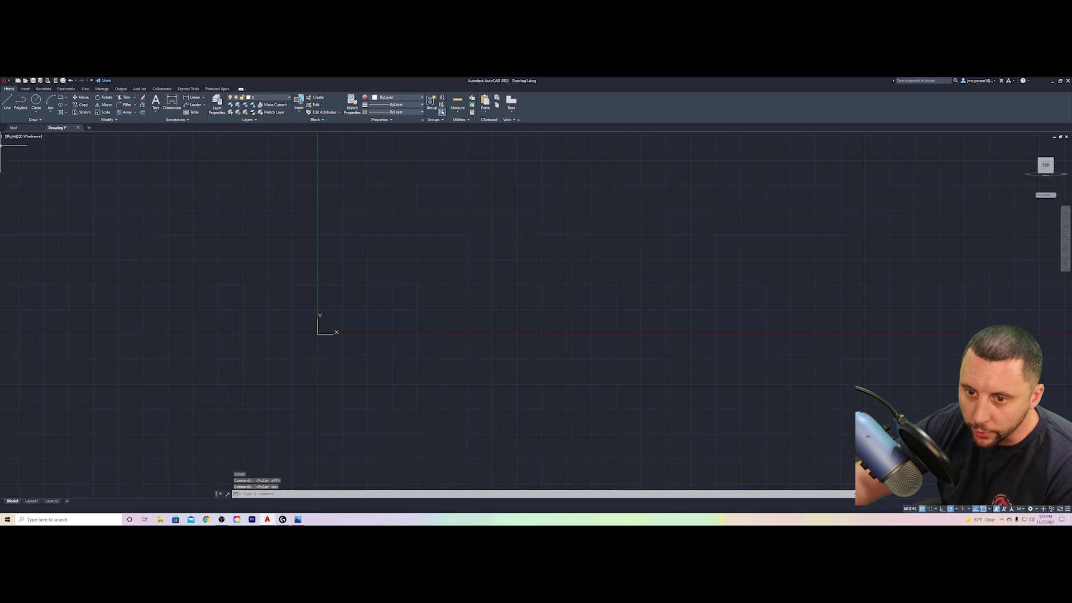
left_click(7, 101)
left_click(370, 177)
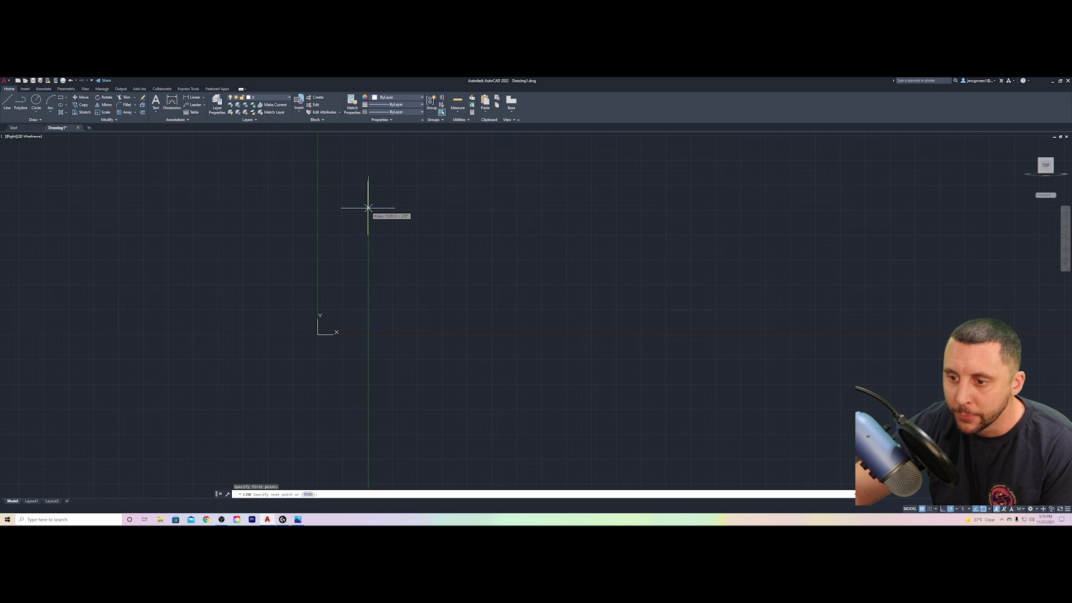
key("Escape")
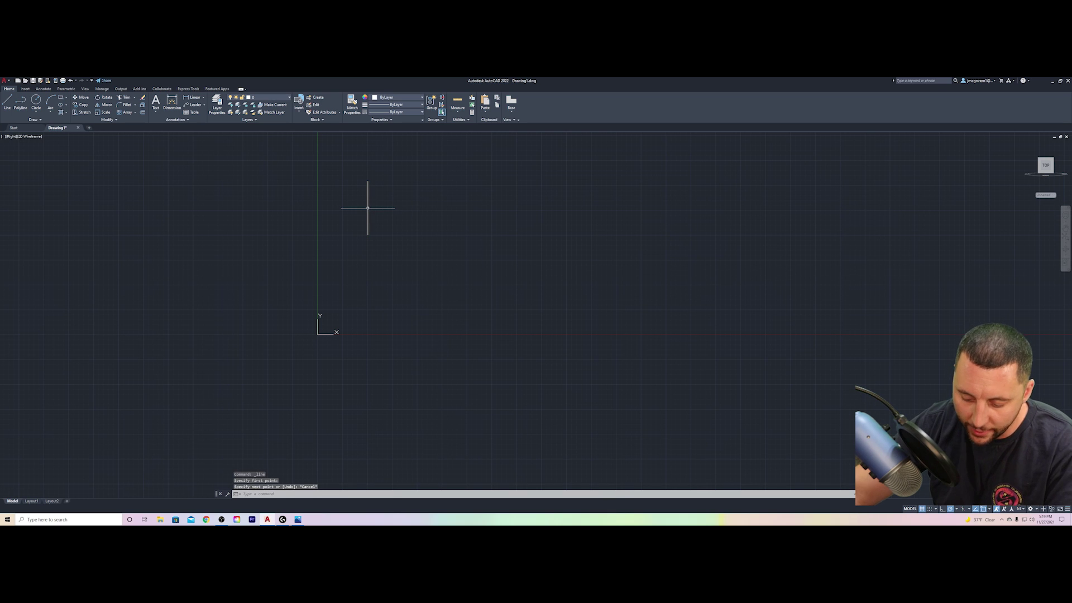
Toggle object snap tracking off and back on, and draw a closed 10 by 15 rectangle from lines using tracking.
key("F11")
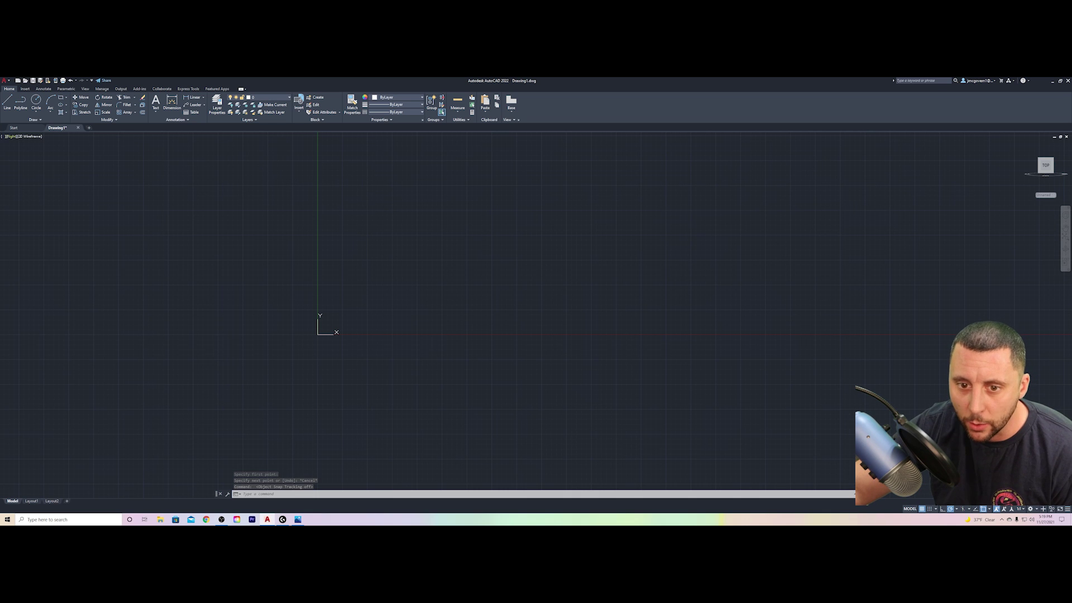
key("F11")
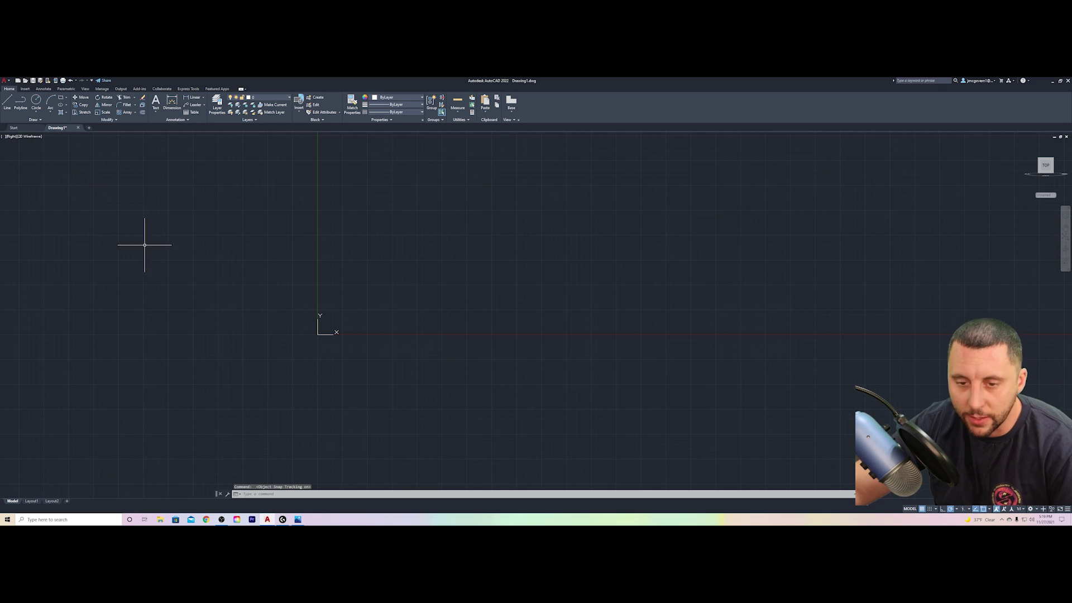
left_click(7, 103)
left_click(505, 265)
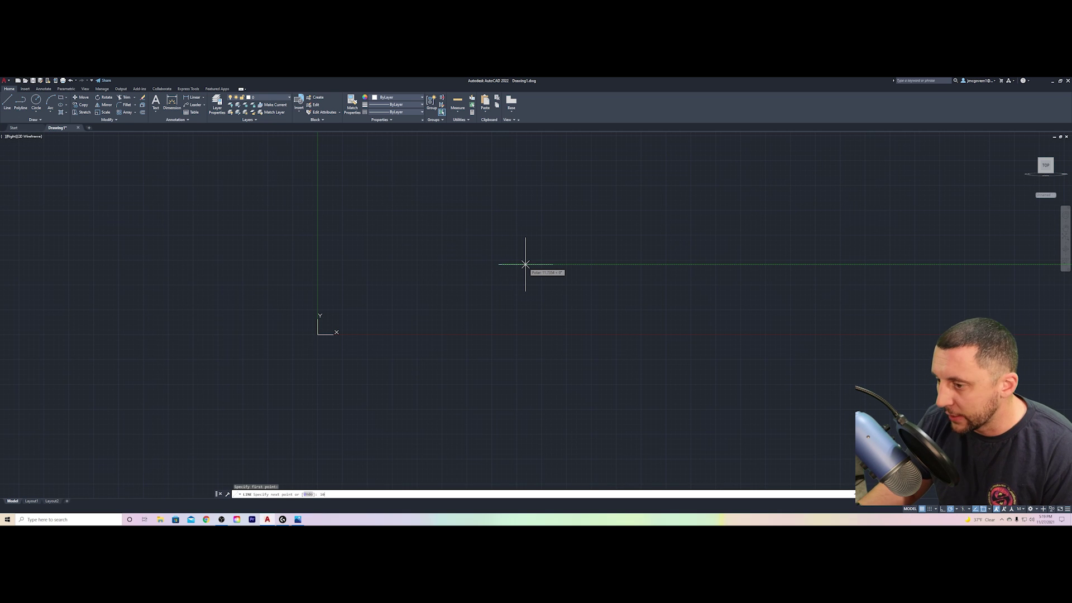
key("Return")
type("15")
key("Return")
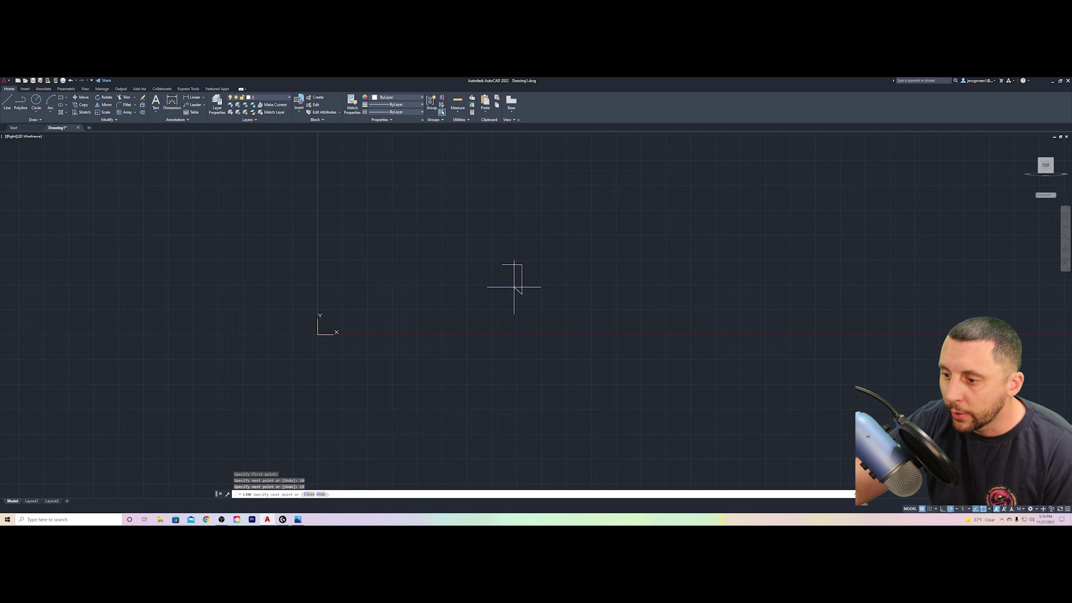
scroll(510, 293, "up", 2)
scroll(510, 294, "up", 4)
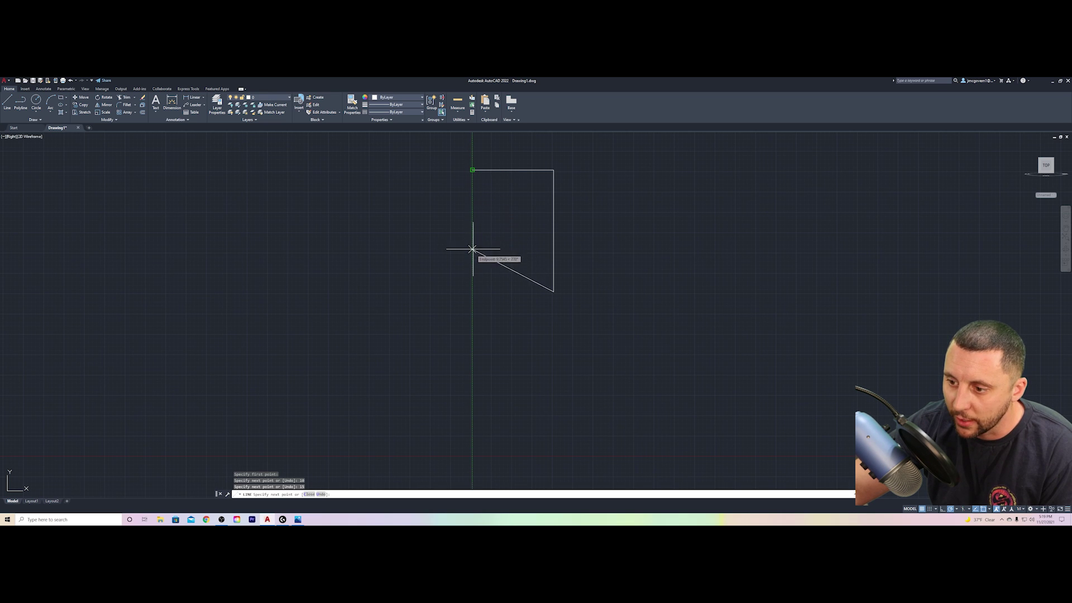
left_click(473, 292)
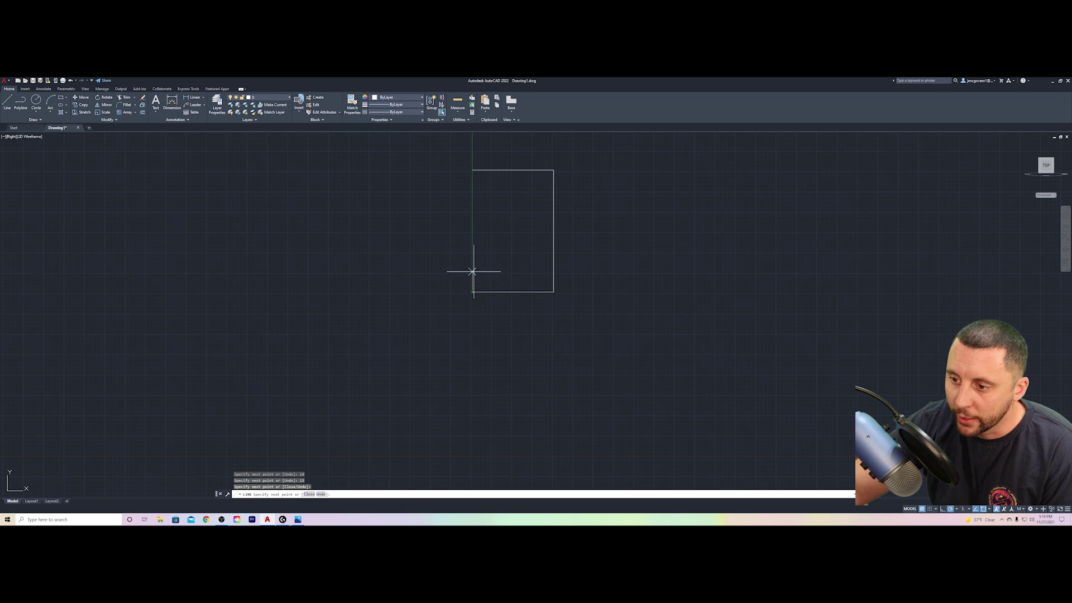
left_click(473, 170)
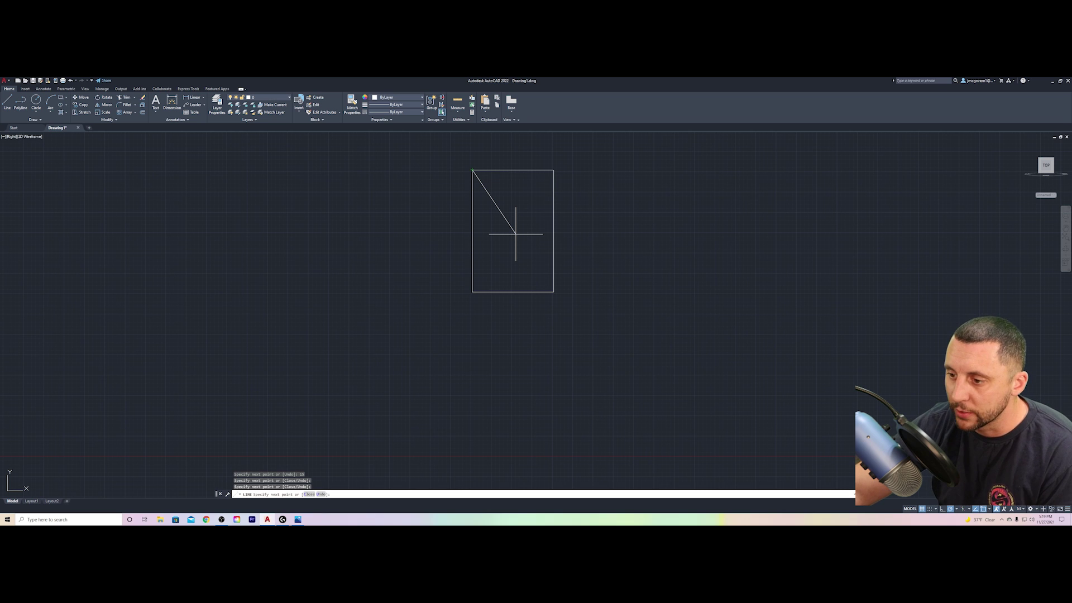
key("Escape")
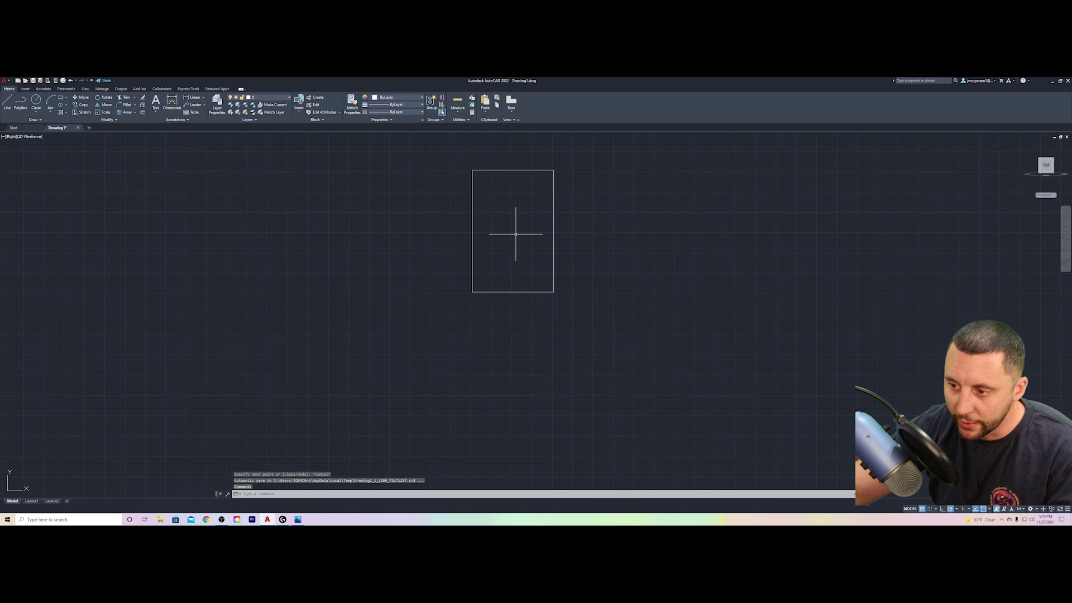
Draw an L shape from one vertical and one horizontal line below and left of the rectangle.
left_click(8, 102)
left_click(284, 279)
left_click(285, 355)
left_click(349, 355)
key("Escape")
Try starting a line at a tracked point 1 unit along the L's base from its corner.
left_click(7, 103)
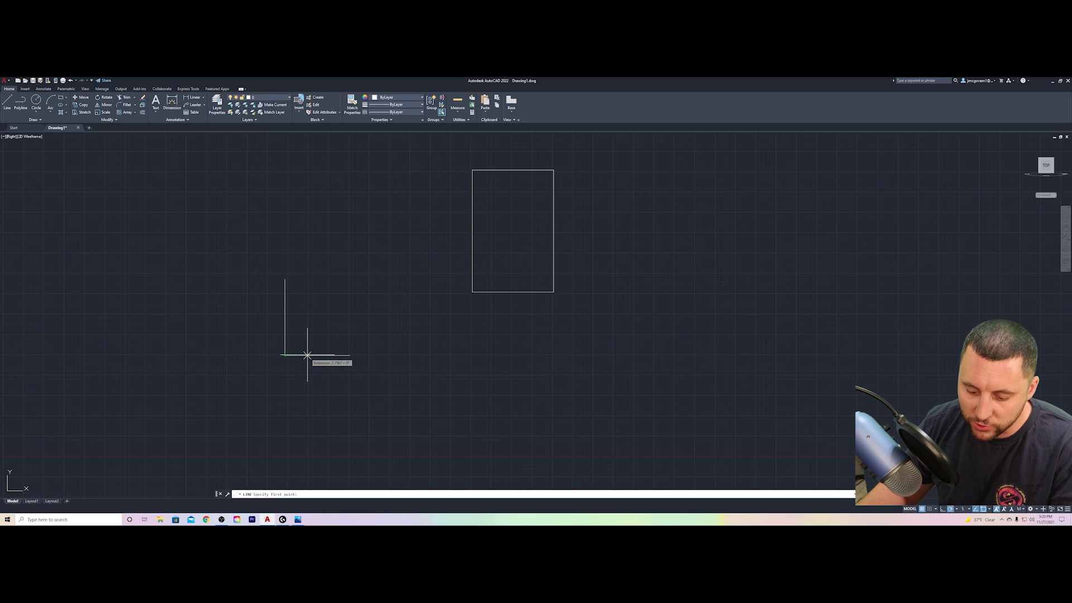
type("1")
key("Return")
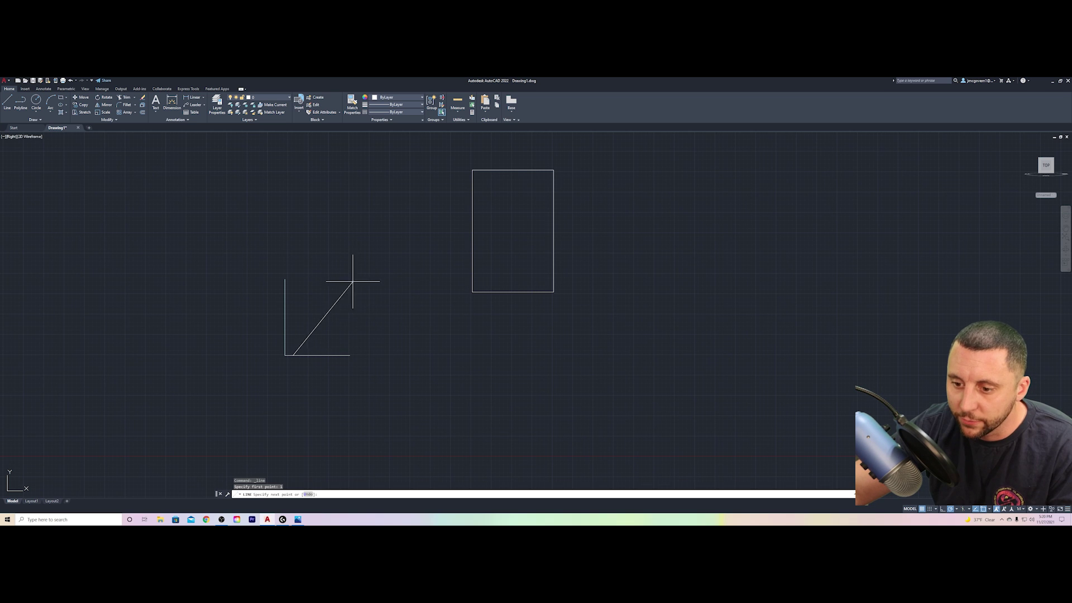
key("Escape")
Delete the L-shaped lines and the practice rectangle.
left_click(347, 306)
left_click(291, 367)
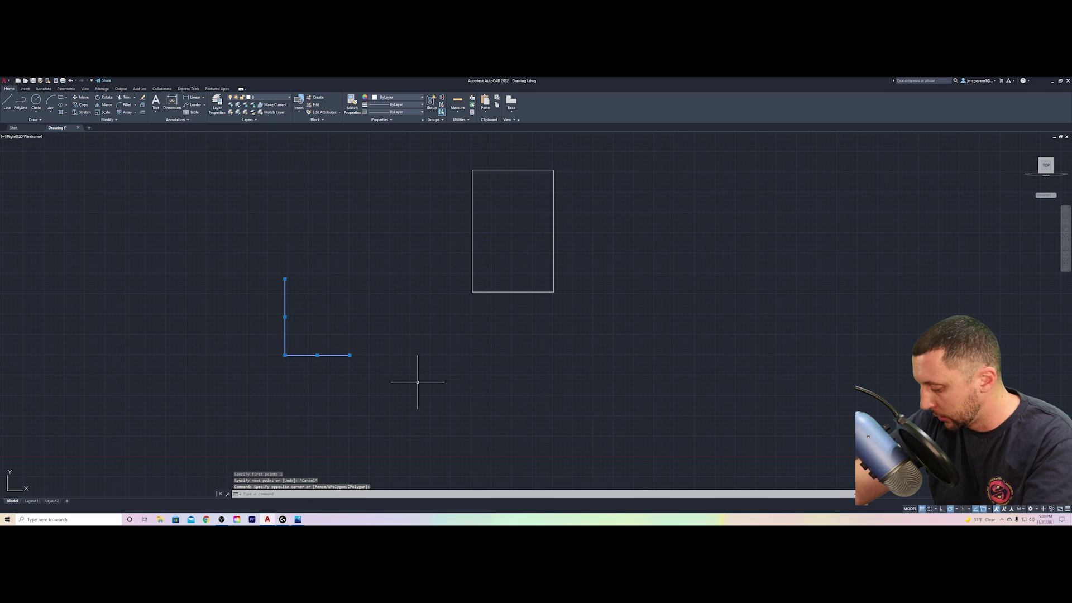
key("Delete")
left_click(655, 272)
left_click(464, 335)
key("Delete")
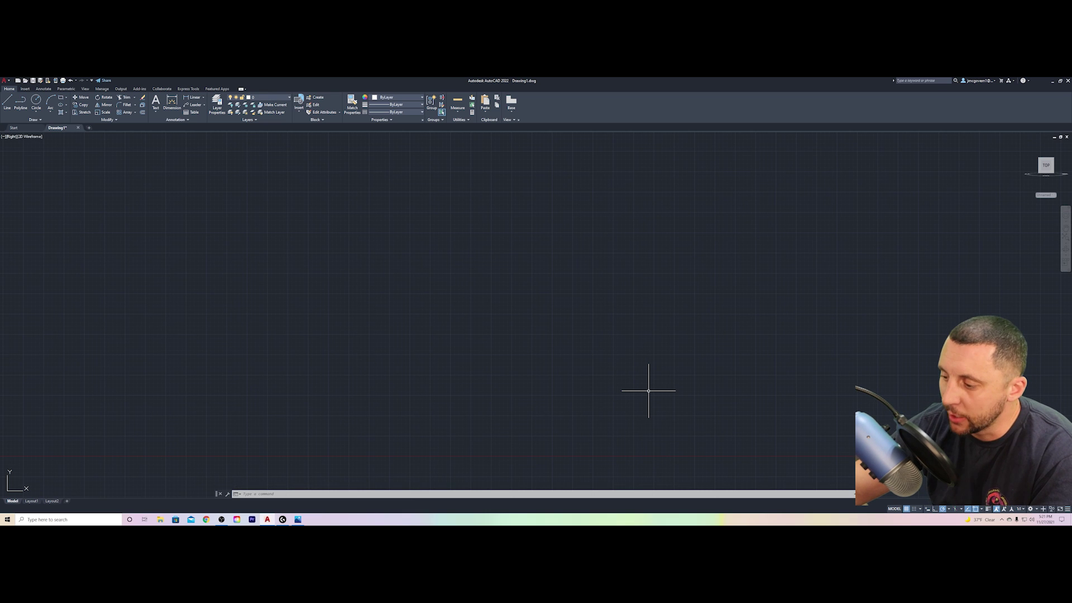
Check that Dynamic Input is included in the status bar customization, and turn dynamic input on.
left_click(1068, 510)
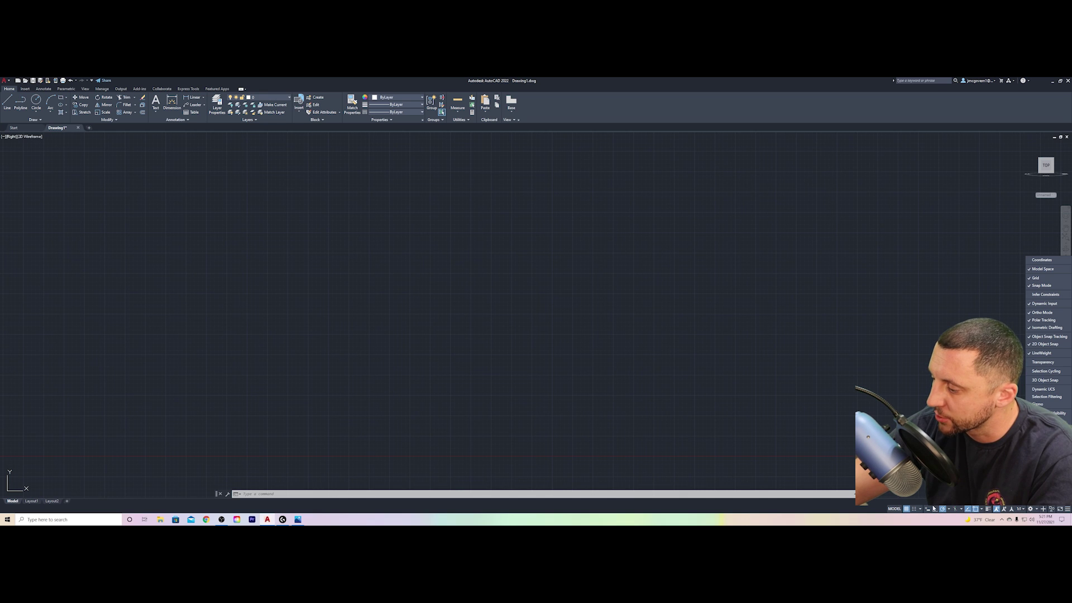
left_click(1026, 304)
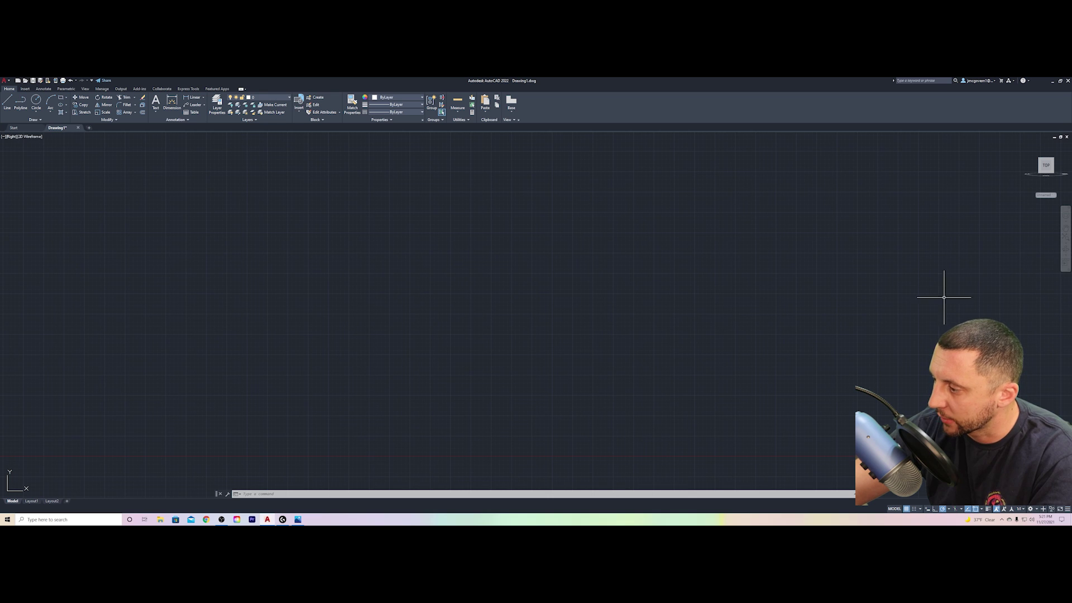
key("F12")
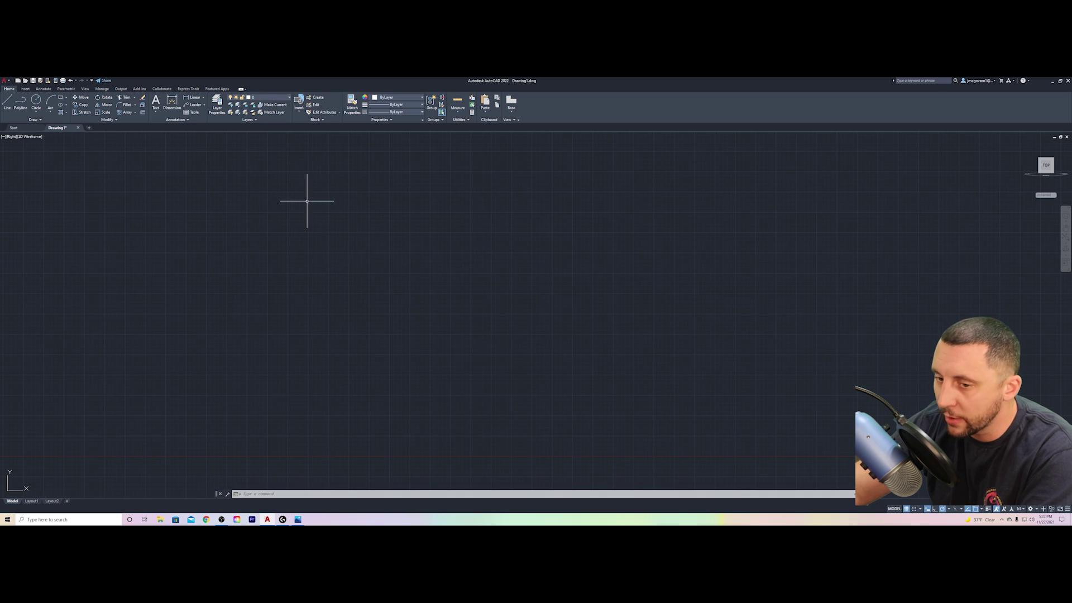
Draw a single line 10 units long at a 15-degree angle using dynamic input.
left_click(7, 103)
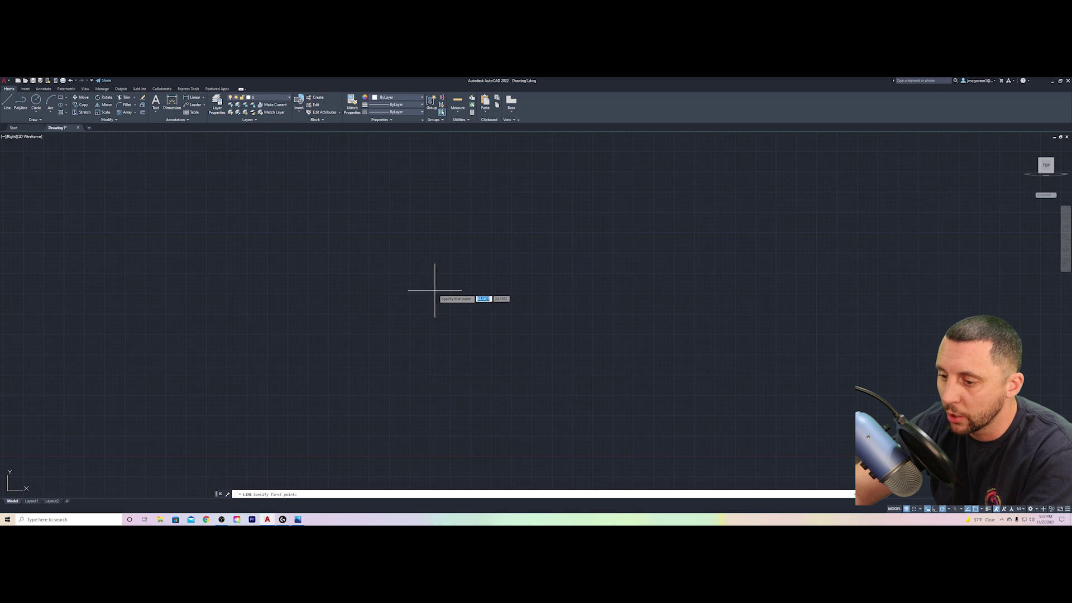
left_click(398, 362)
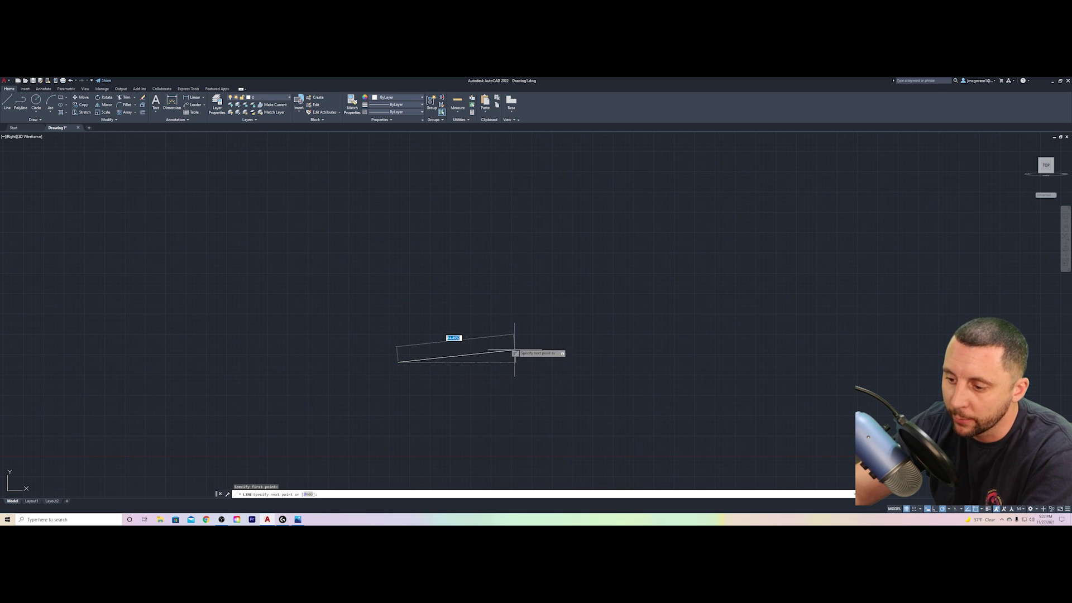
type("10")
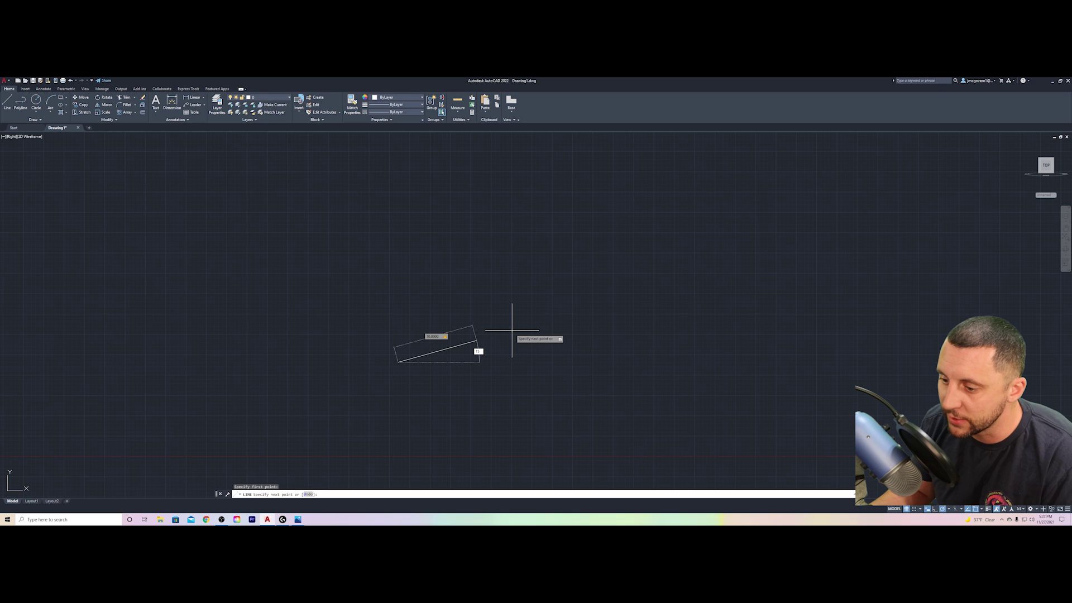
key("Return")
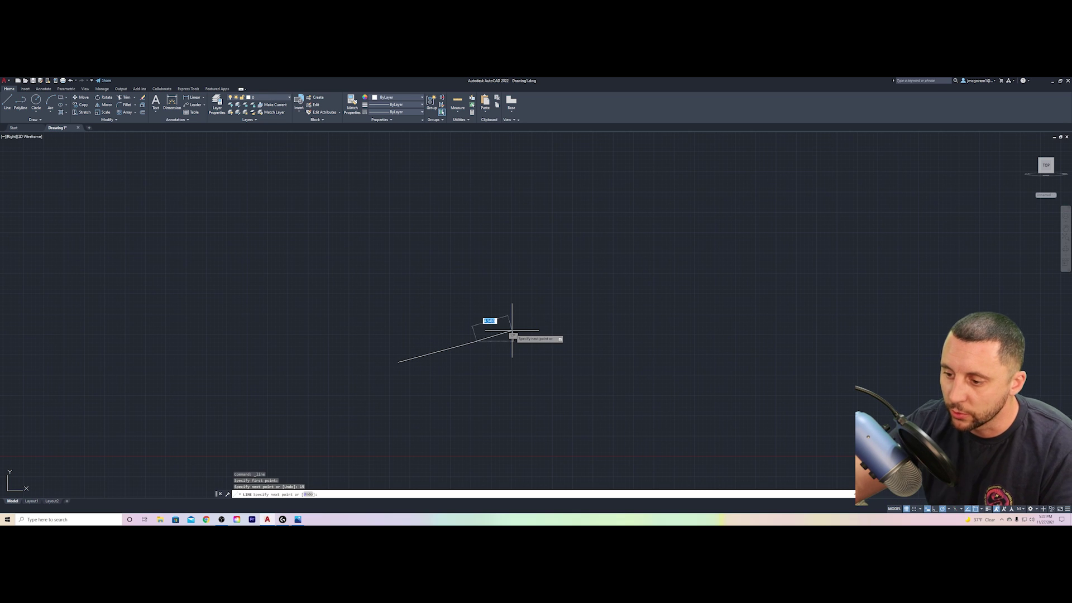
key("Escape")
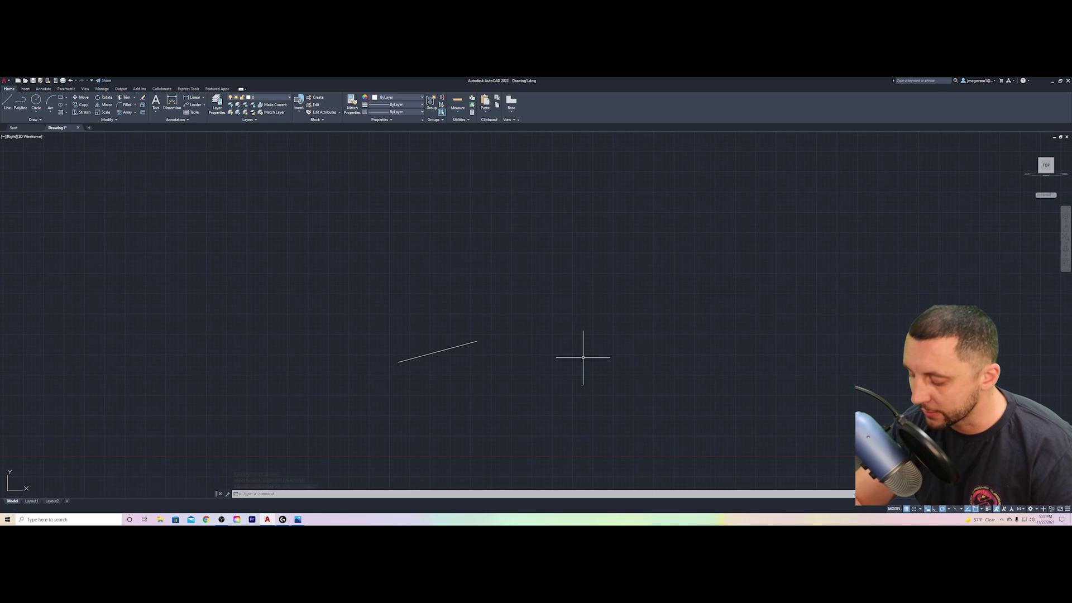
Delete the angled practice line.
left_click(485, 360)
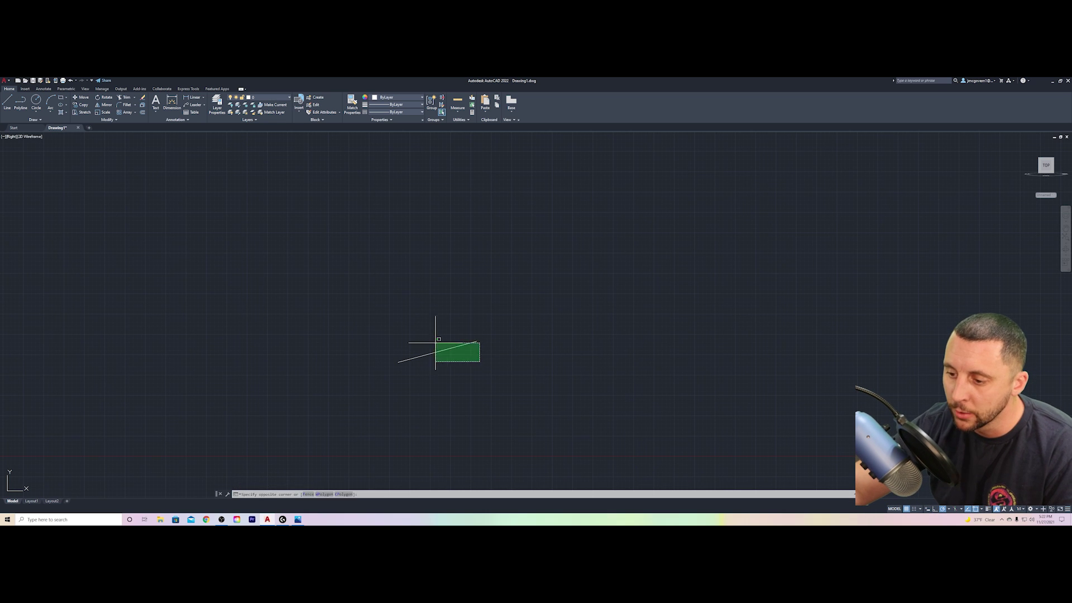
left_click(462, 349)
key("Delete")
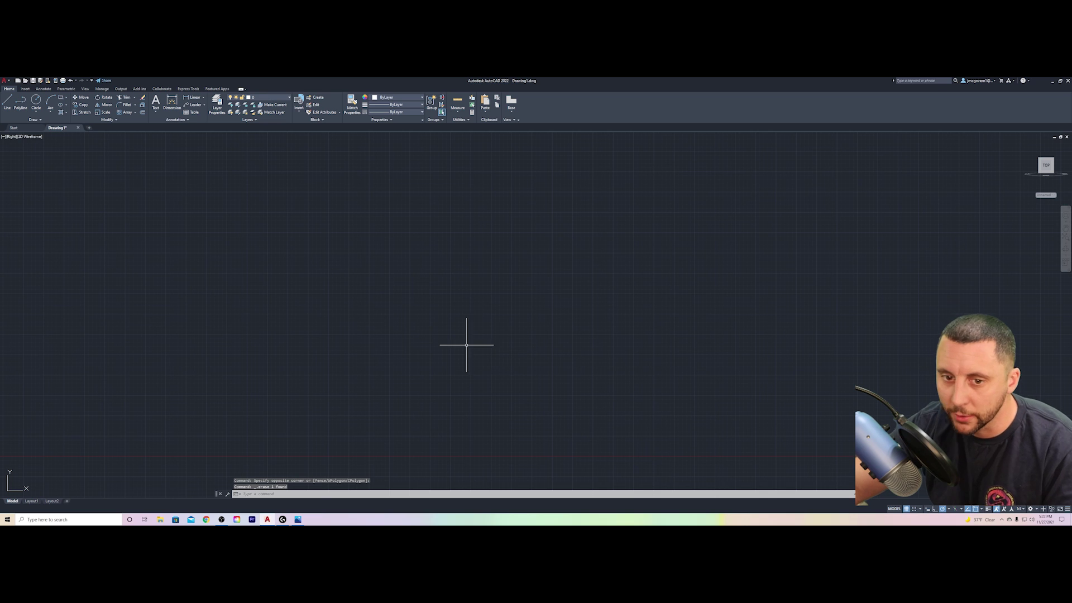
Set the viewport to the Top view and look through the list of other preset views.
left_click(12, 137)
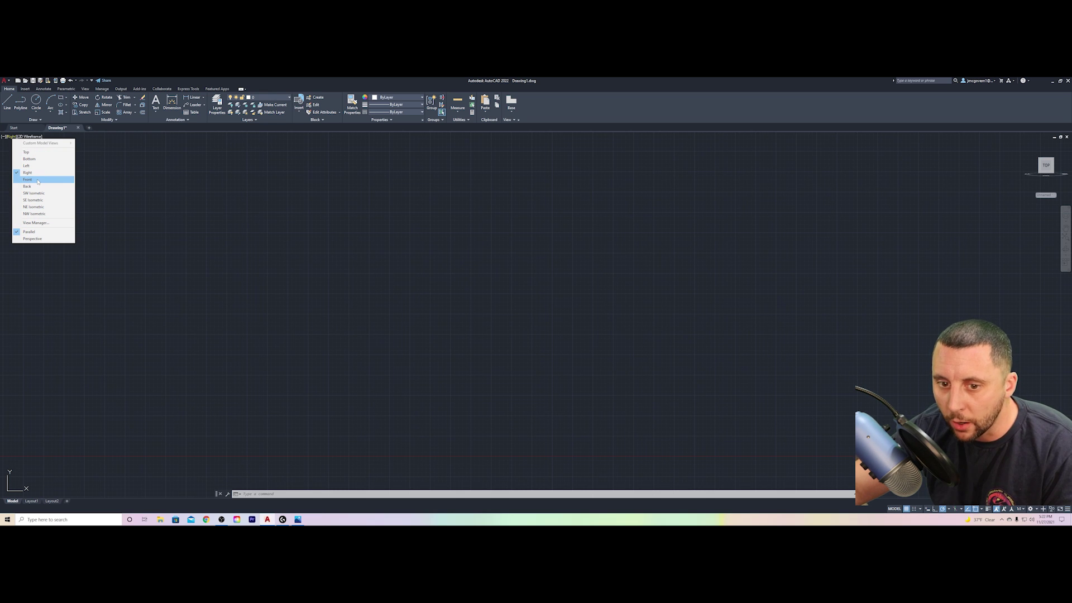
left_click(29, 152)
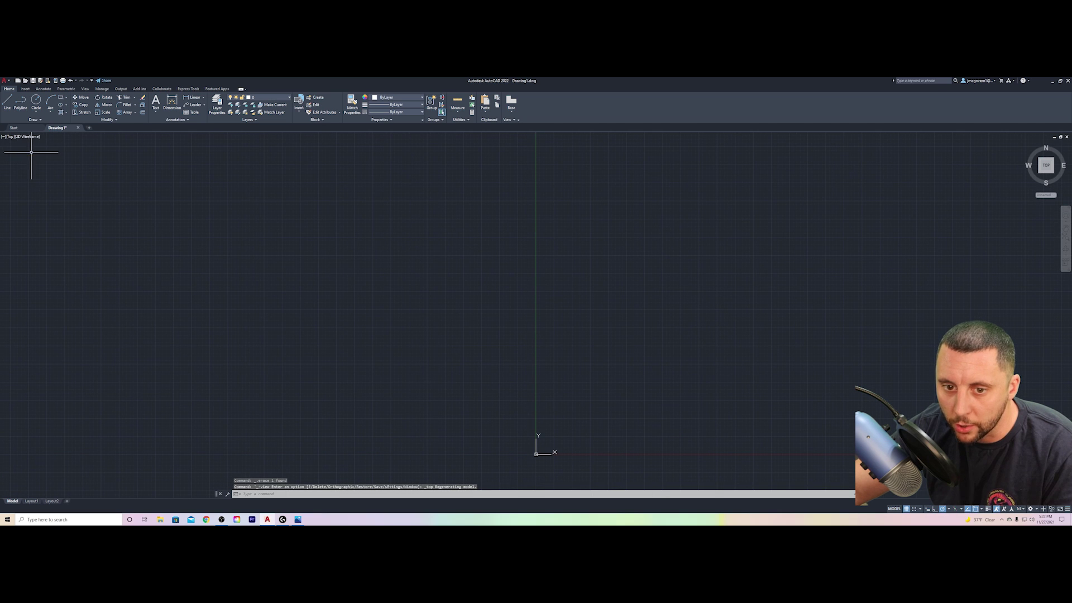
left_click(11, 136)
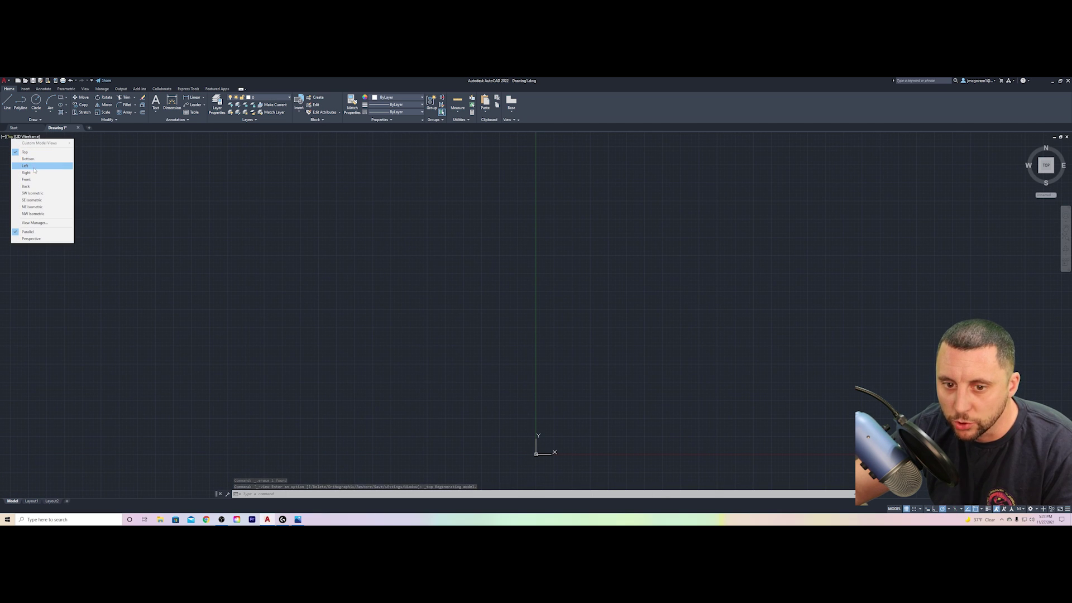
left_click(168, 185)
left_click(174, 184)
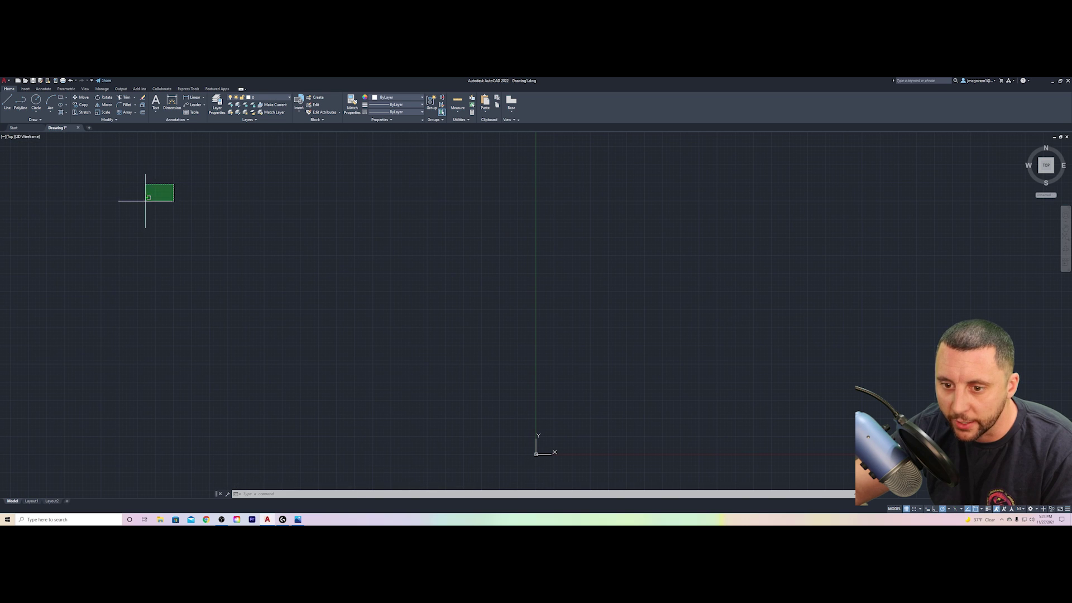
Try the Front and SE Isometric orientations, and set the viewport to the Right view.
left_click(1047, 173)
left_click(1047, 173)
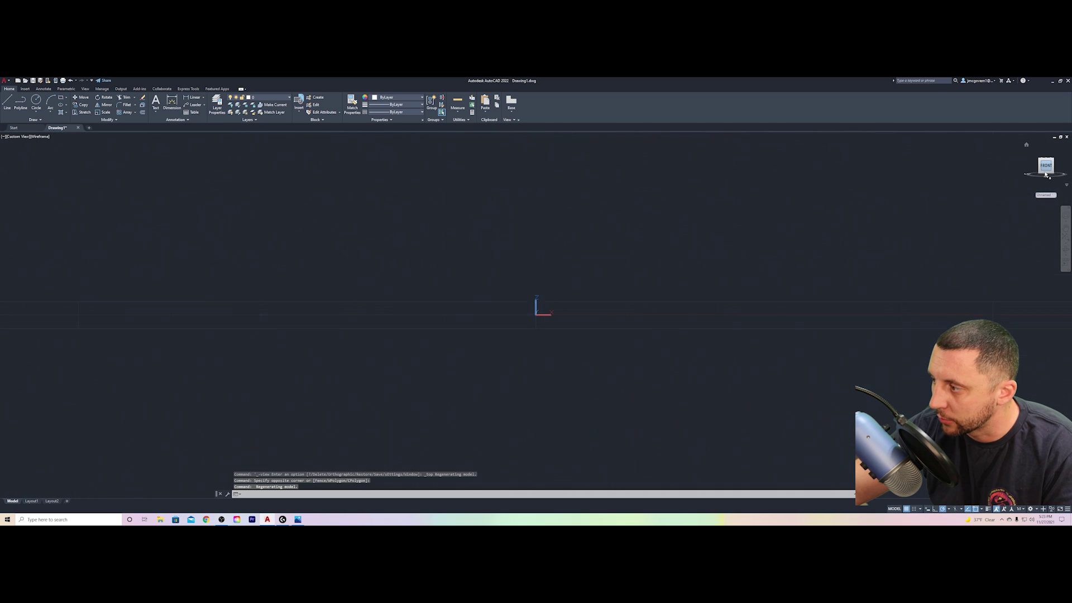
left_click(1054, 160)
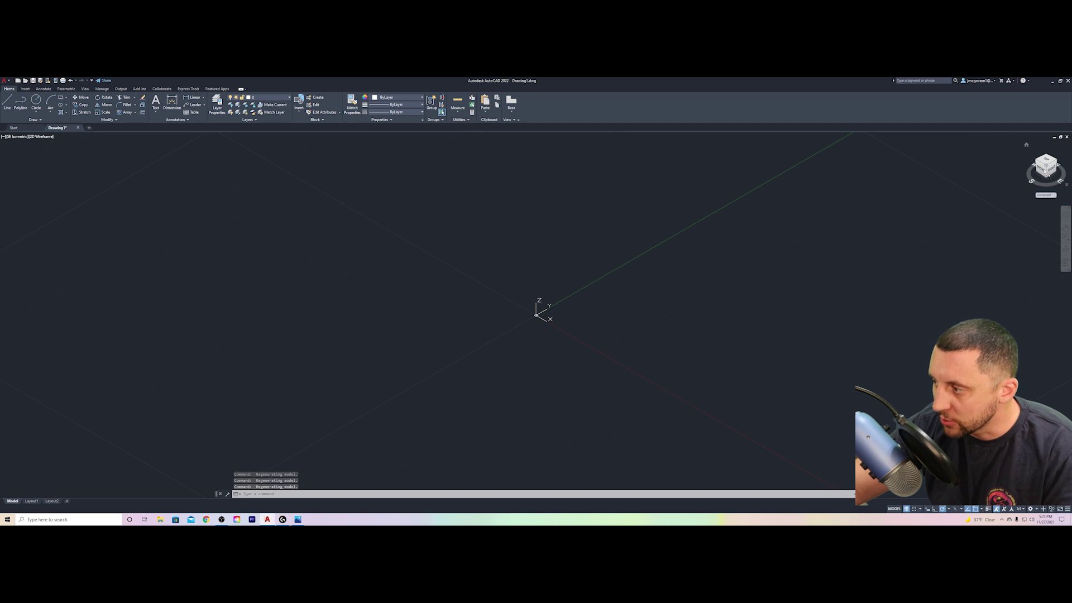
left_click(16, 137)
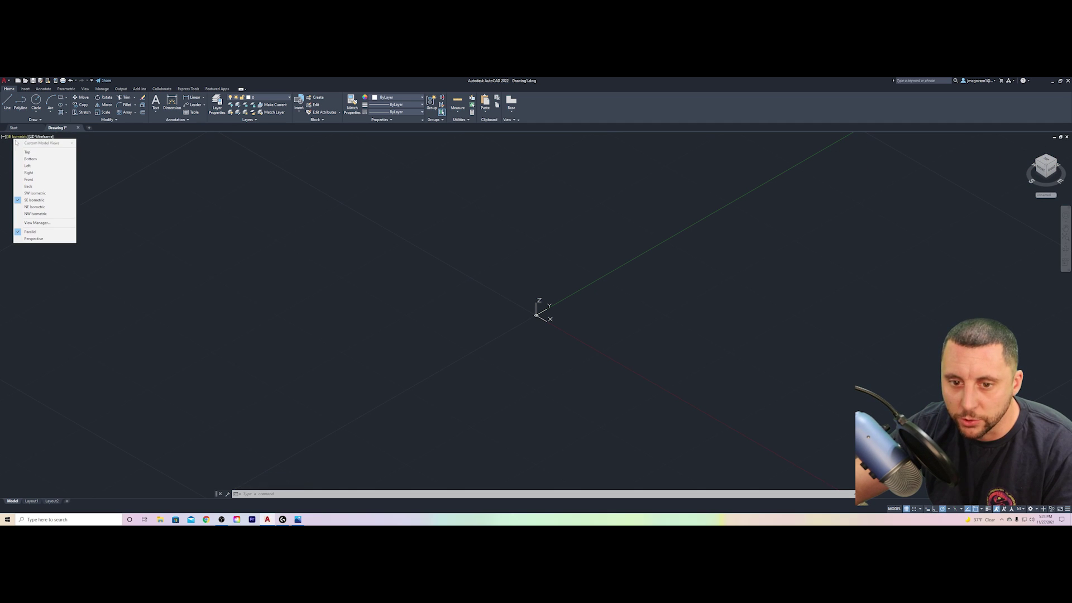
left_click(30, 173)
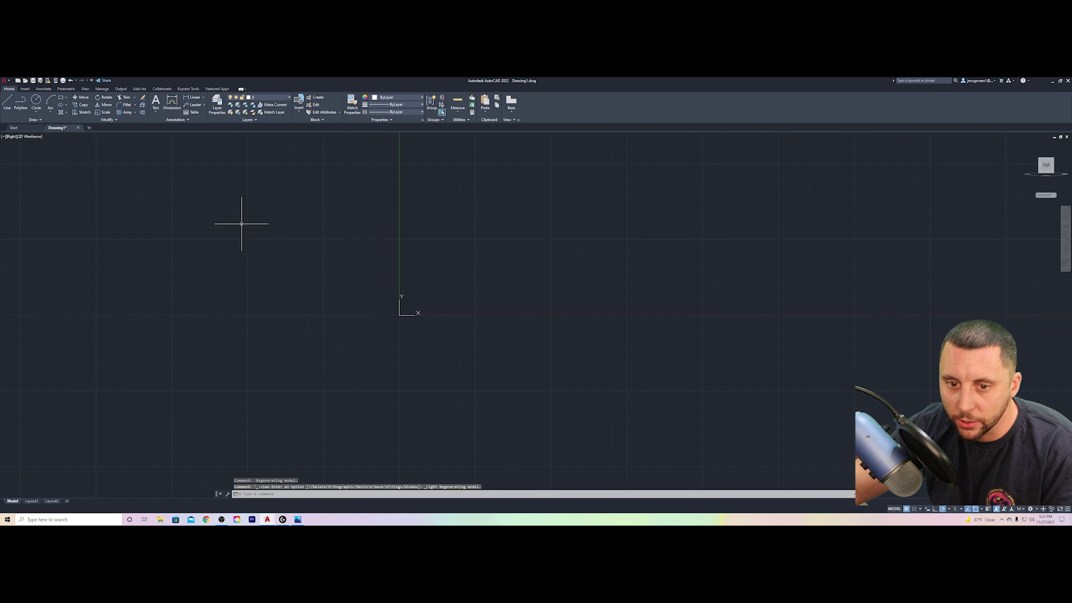
Switch to Photos to review the part drawings on the exercise sheet.
key("alt+Tab")
key("alt+Tab")
key("alt+Tab")
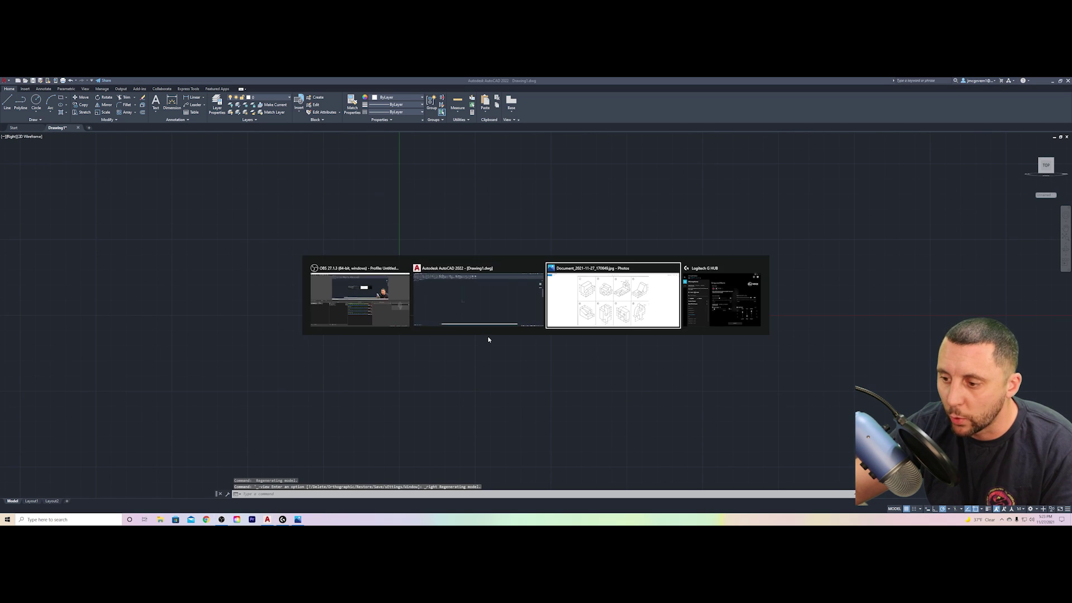
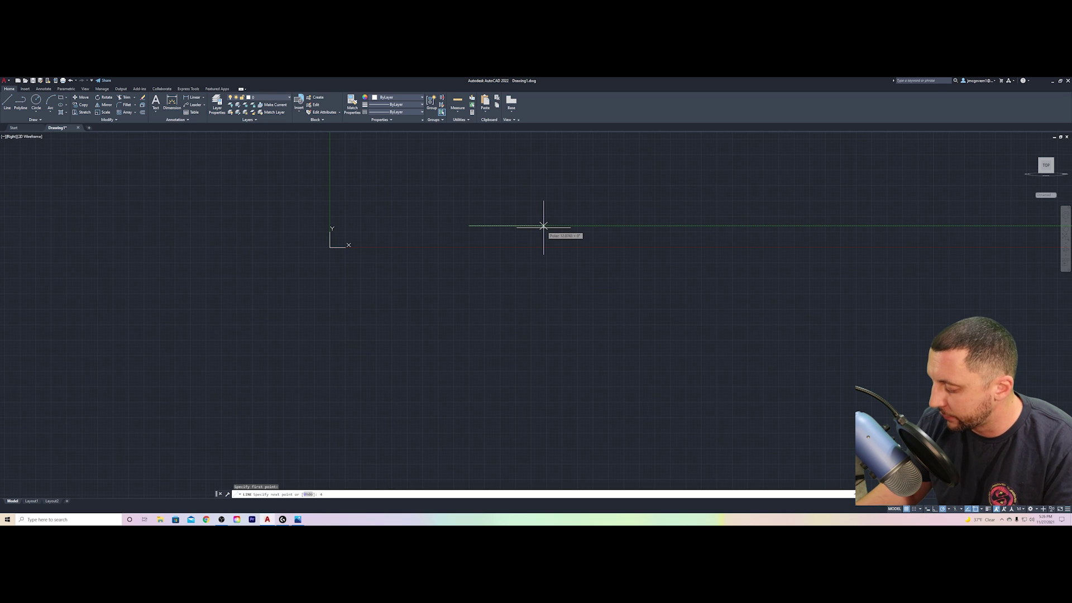
Draw a single horizontal line 42 units long, and display the drawing's extents.
key("Return")
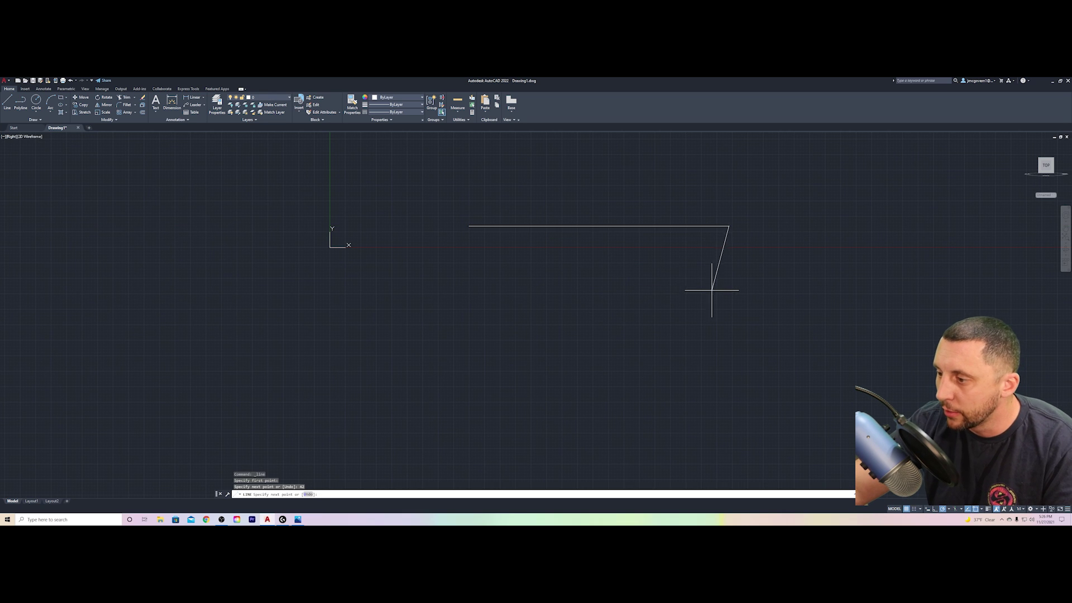
key("Escape")
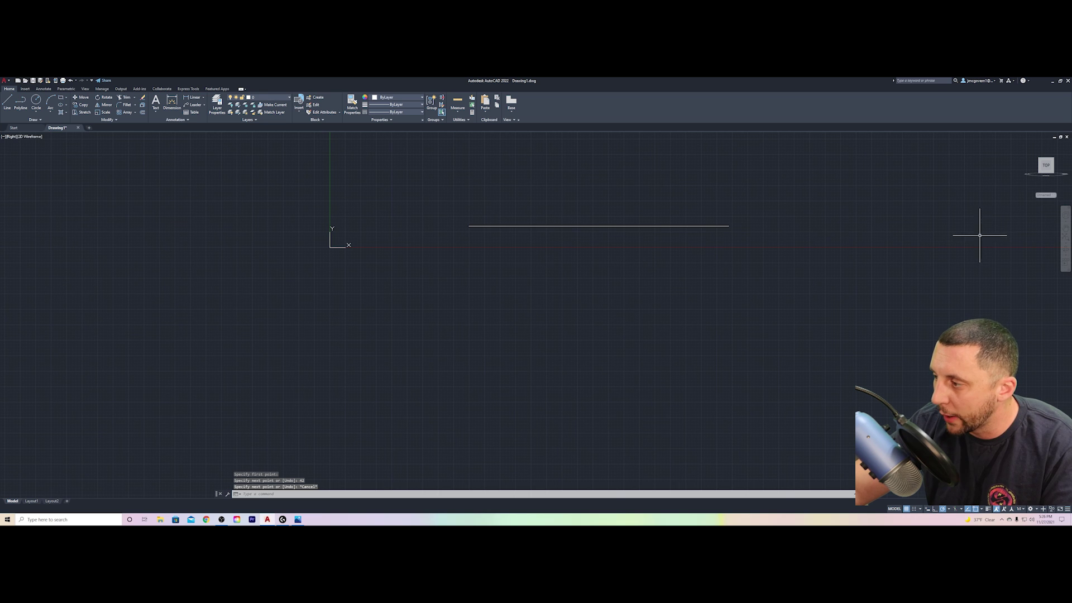
scroll(436, 223, "up", 10)
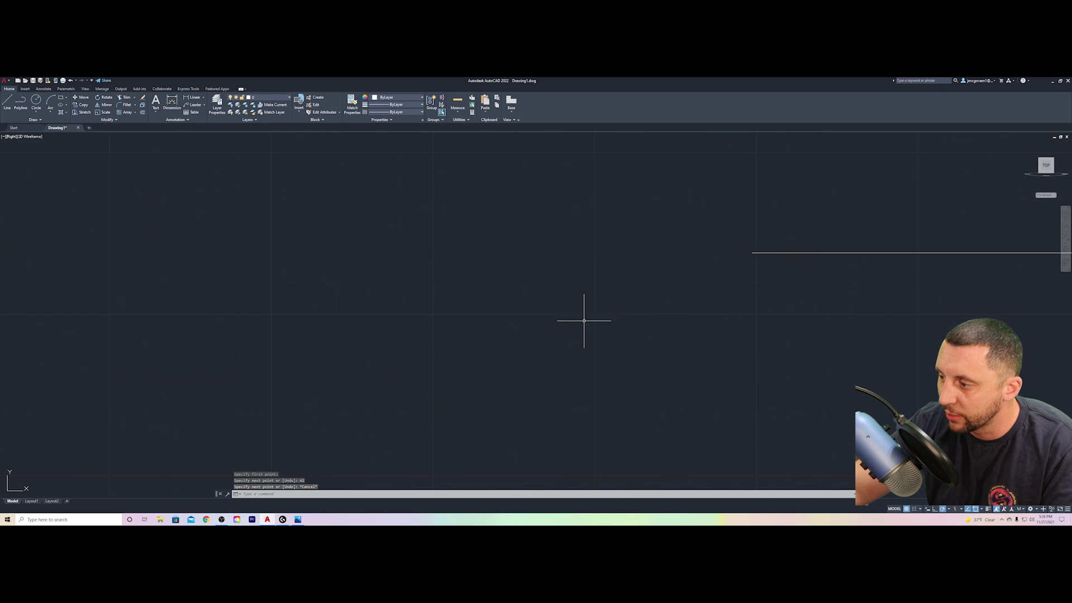
left_click(1066, 239)
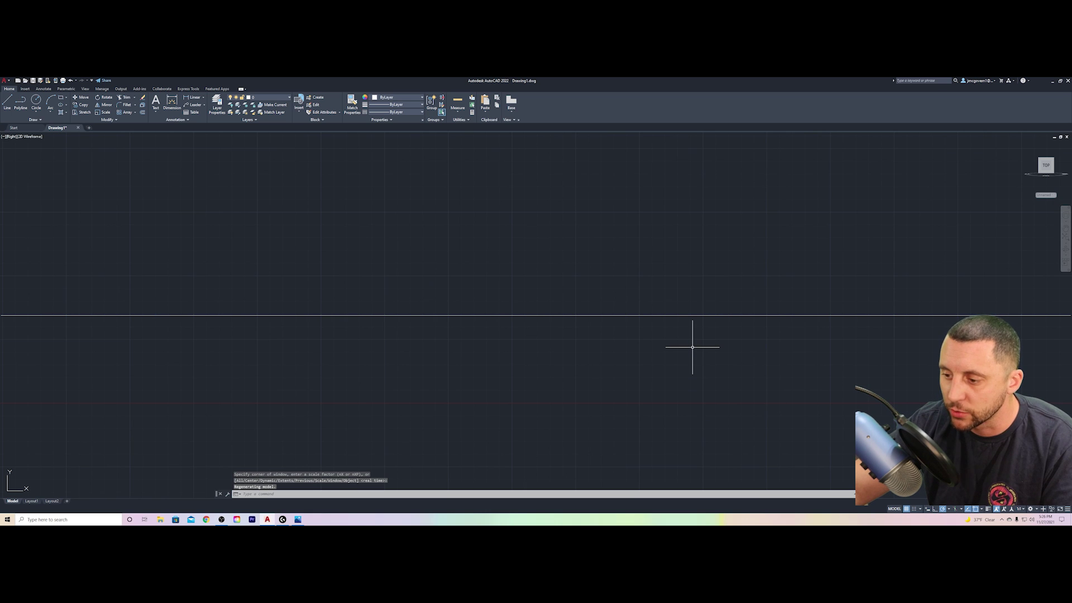
Draw a horizontal line 100000 units long, starting above and to the left of the 42-unit line.
scroll(693, 346, "down", 3)
scroll(695, 349, "up", 2)
middle_click_drag(623, 330, 512, 279)
type("l")
key("Return")
left_click(213, 179)
type("1000")
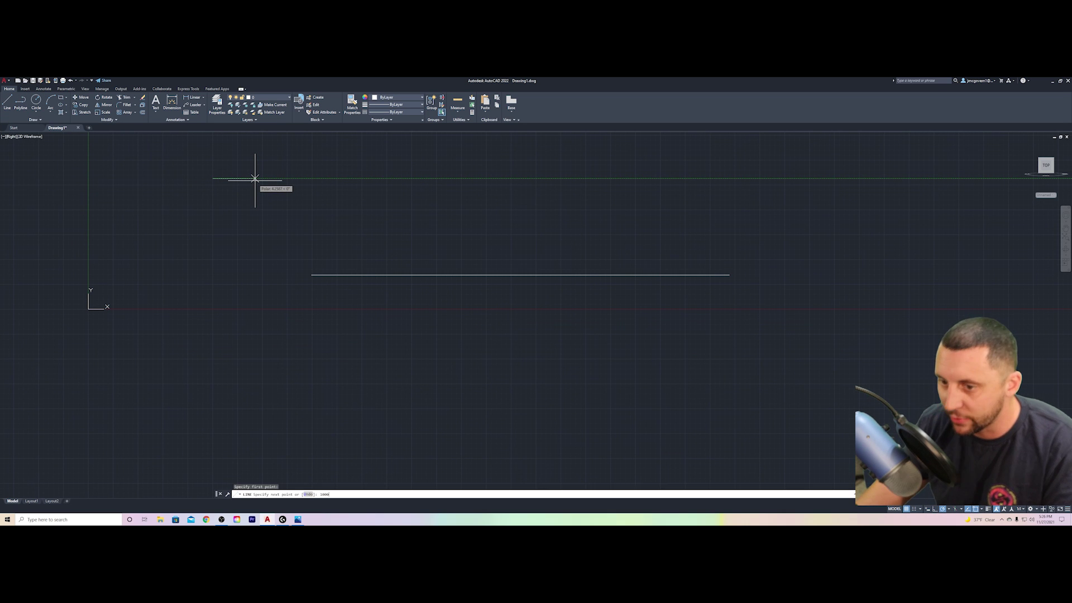
type("00")
key("Return")
key("Escape")
Delete the 100000-unit line.
scroll(717, 243, "down", 5)
middle_click_drag(717, 243, 442, 262)
scroll(538, 280, "down", 2)
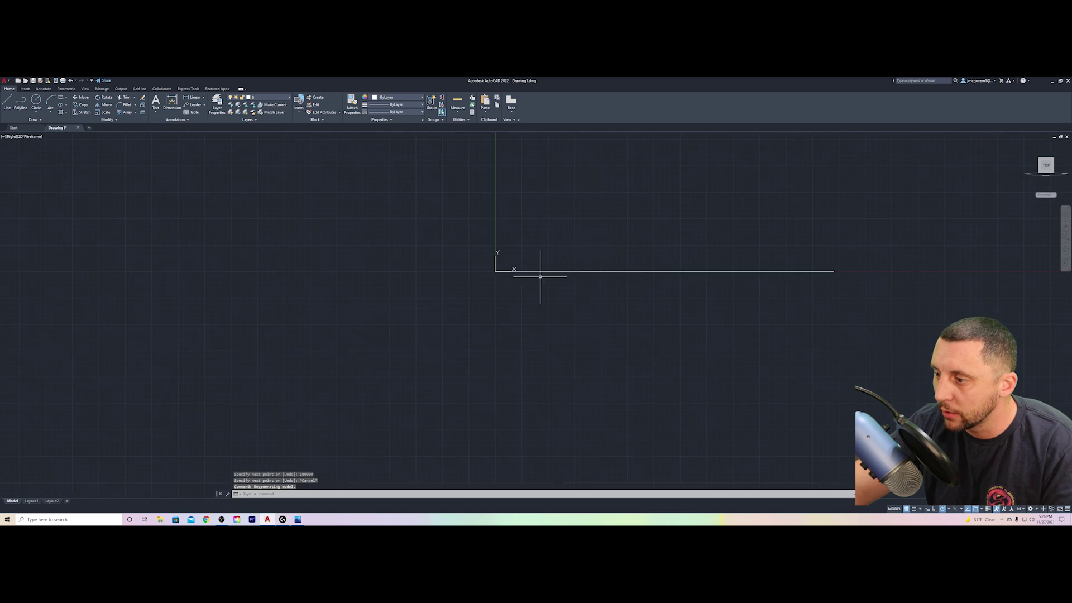
middle_click_drag(538, 280, 716, 280)
scroll(716, 280, "up", 5)
scroll(407, 269, "up", 3)
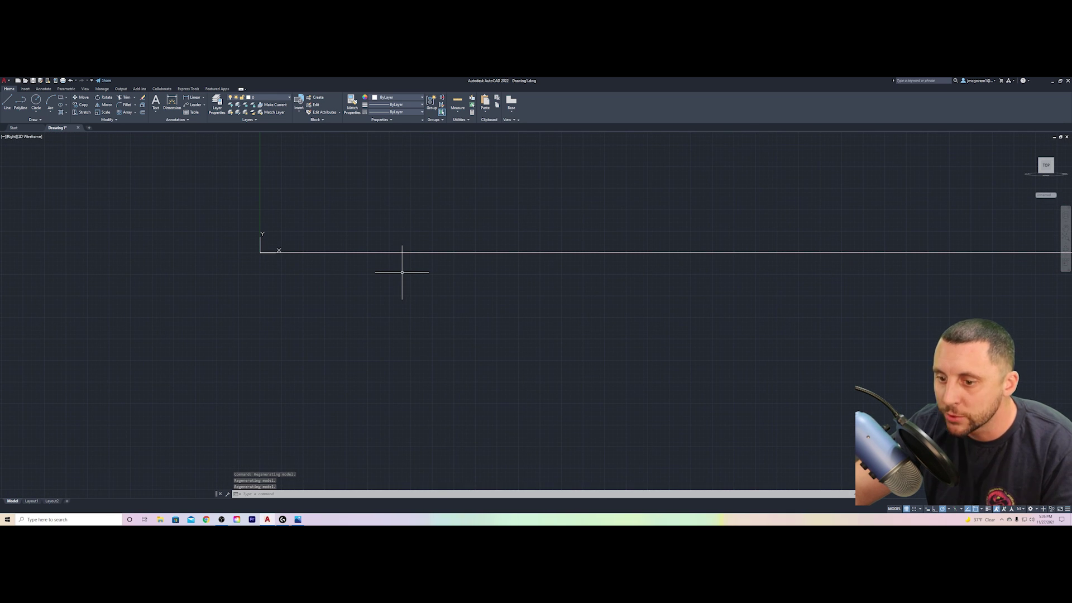
left_click(501, 254)
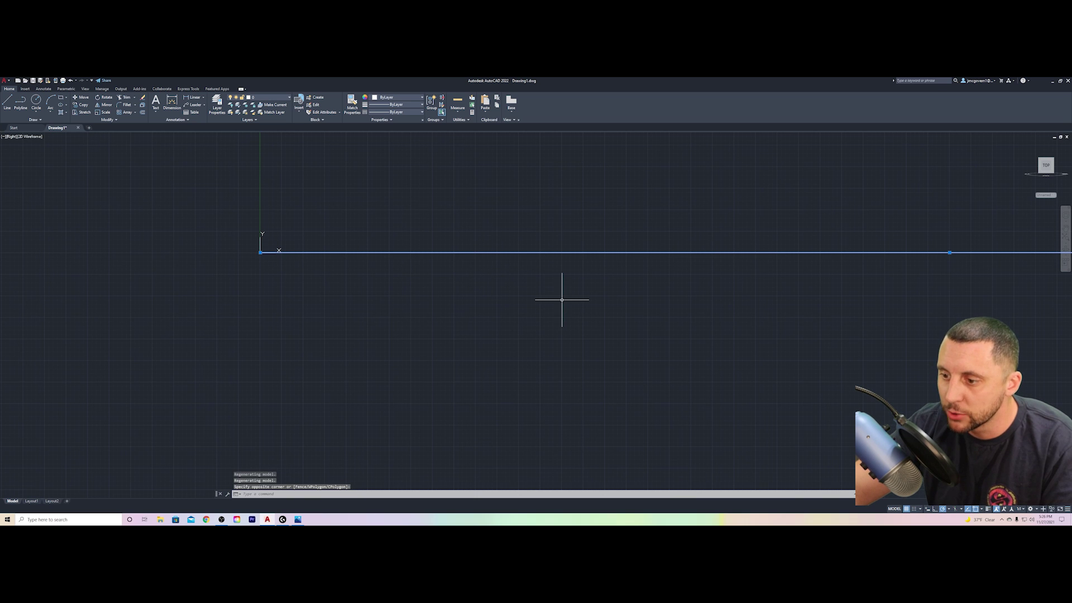
key("Delete")
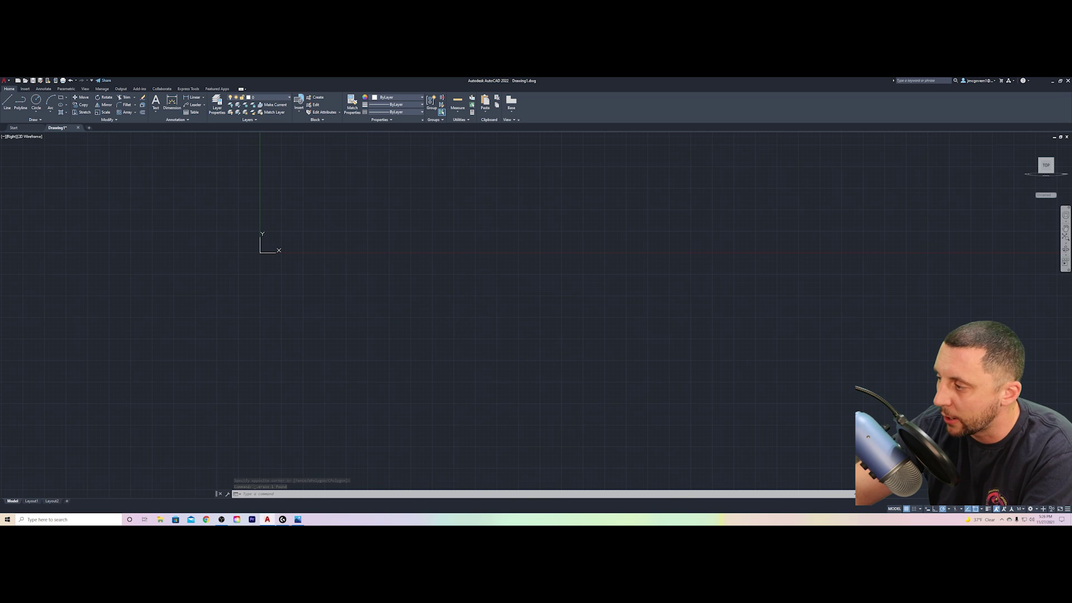
Zoom to the drawing's extents to recover the 42-unit horizontal line, and delete it.
left_click(1065, 233)
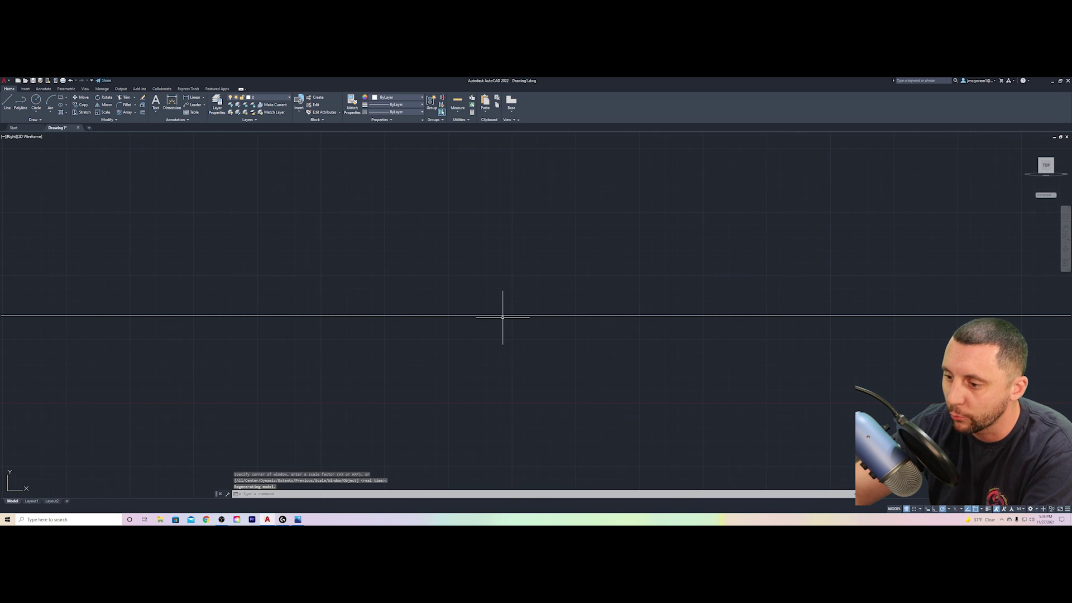
scroll(537, 322, "down", 4)
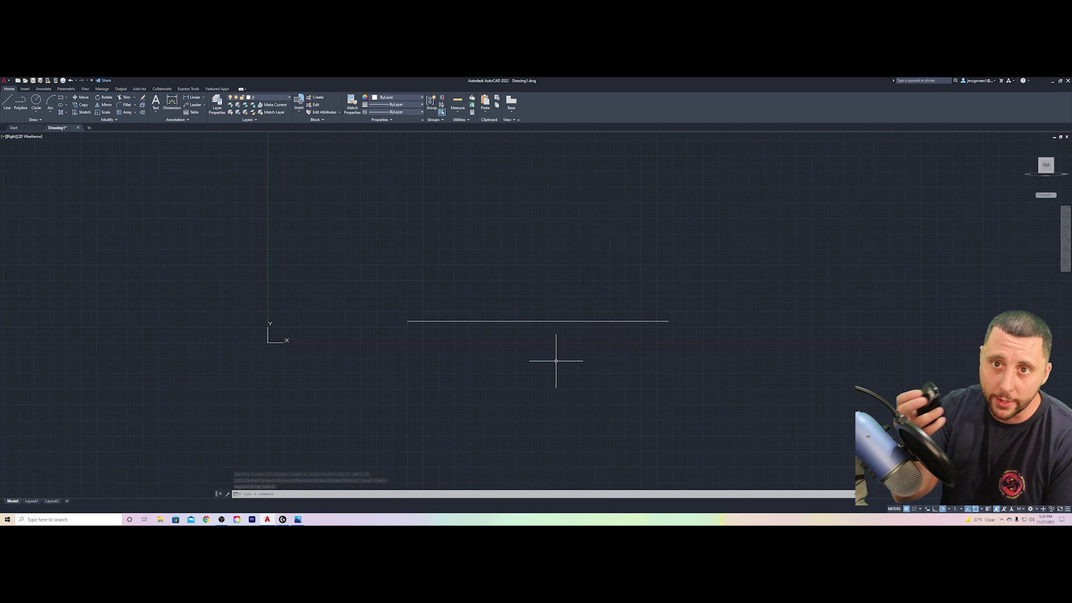
scroll(556, 361, "up", 2)
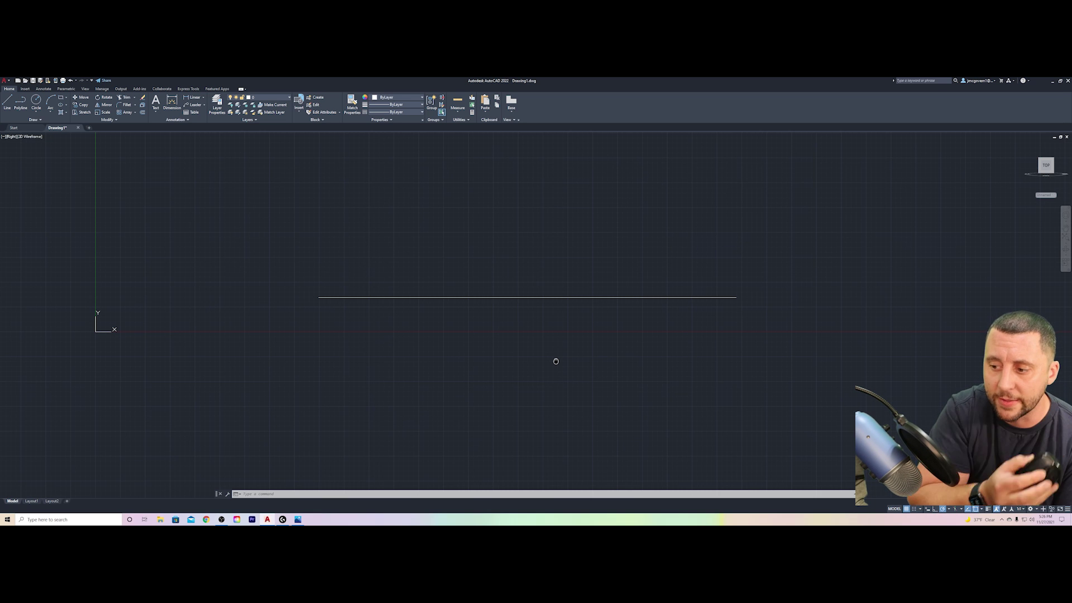
mouse_move(556, 361)
middle_mouse_down()
mouse_move(511, 302)
mouse_move(601, 363)
middle_mouse_up()
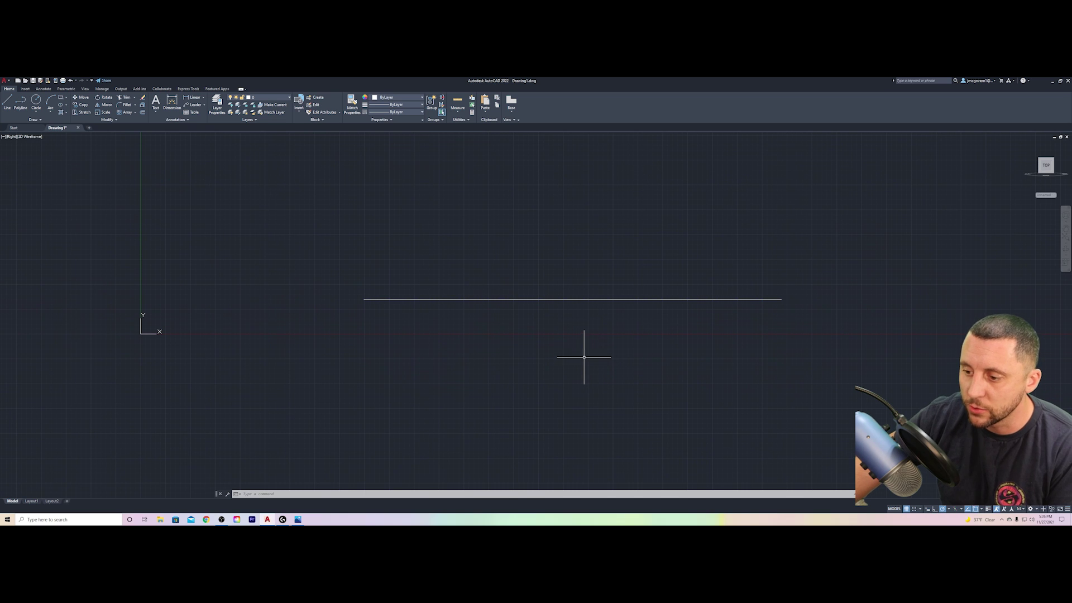
left_click(8, 104)
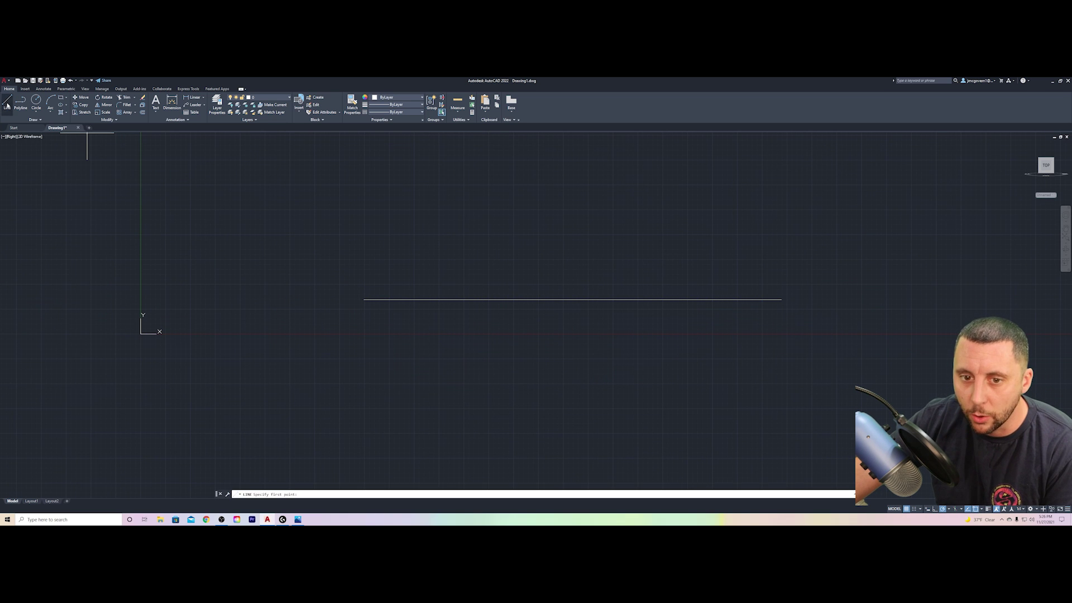
key("Escape")
left_click(601, 248)
left_click(546, 314)
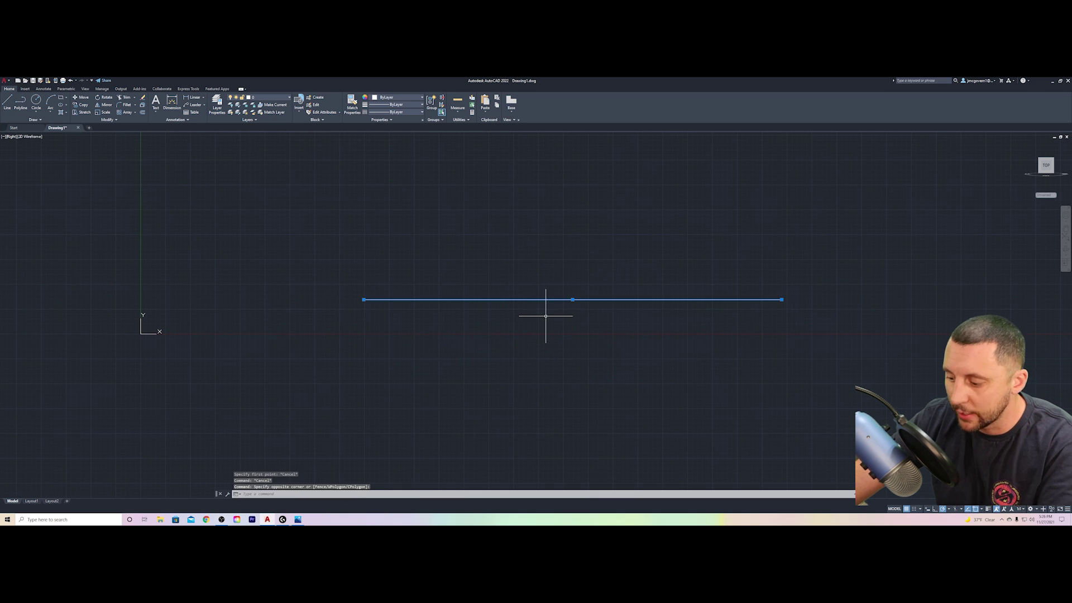
key("Delete")
Draw a 42-unit horizontal line to the right and continue it straight down with a 68-unit vertical line.
left_click(8, 103)
left_click(399, 230)
type("42")
key("Return")
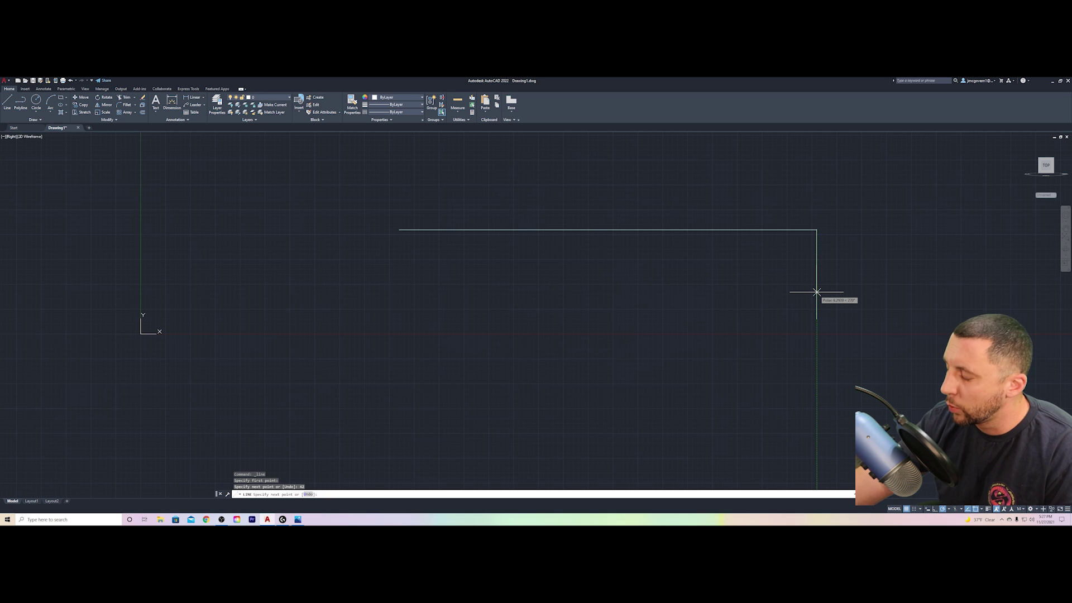
type("68")
key("Return")
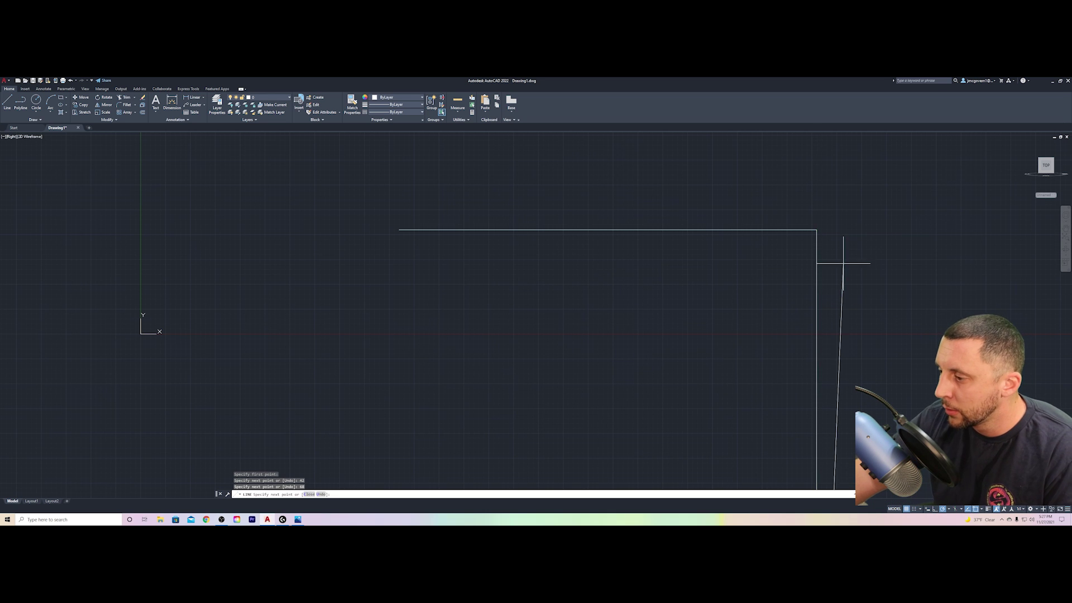
Continue from the vertical line's lower end with a 42-unit line to the left, and close the outline into a rectangle.
mouse_move(847, 300)
middle_mouse_down()
mouse_move(754, 232)
mouse_move(743, 203)
middle_mouse_up()
scroll(743, 202, "down", 2)
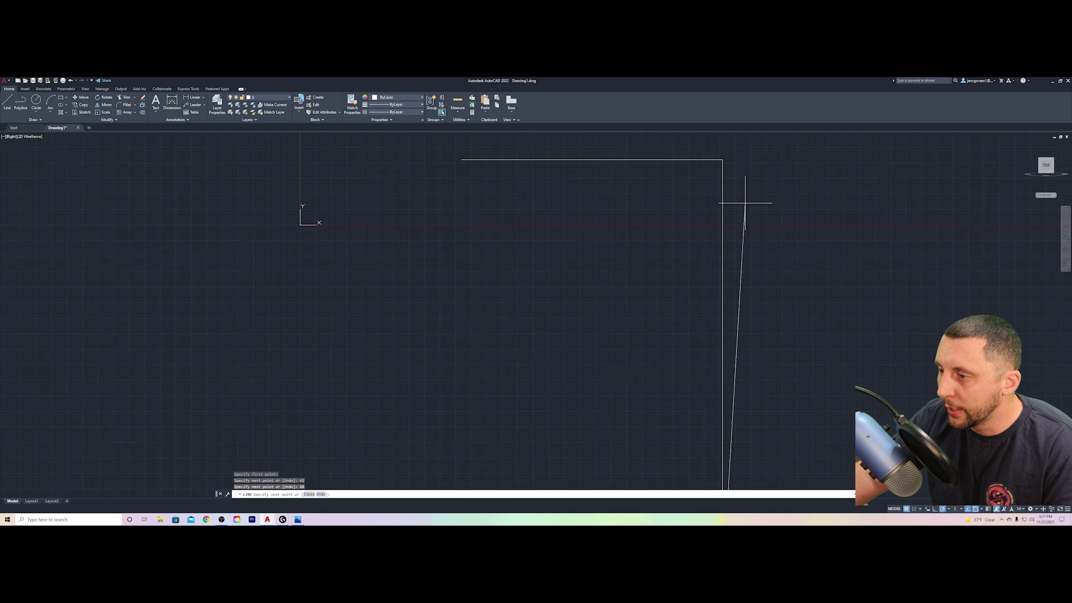
scroll(754, 224, "down", 2)
middle_click_drag(735, 238, 732, 235)
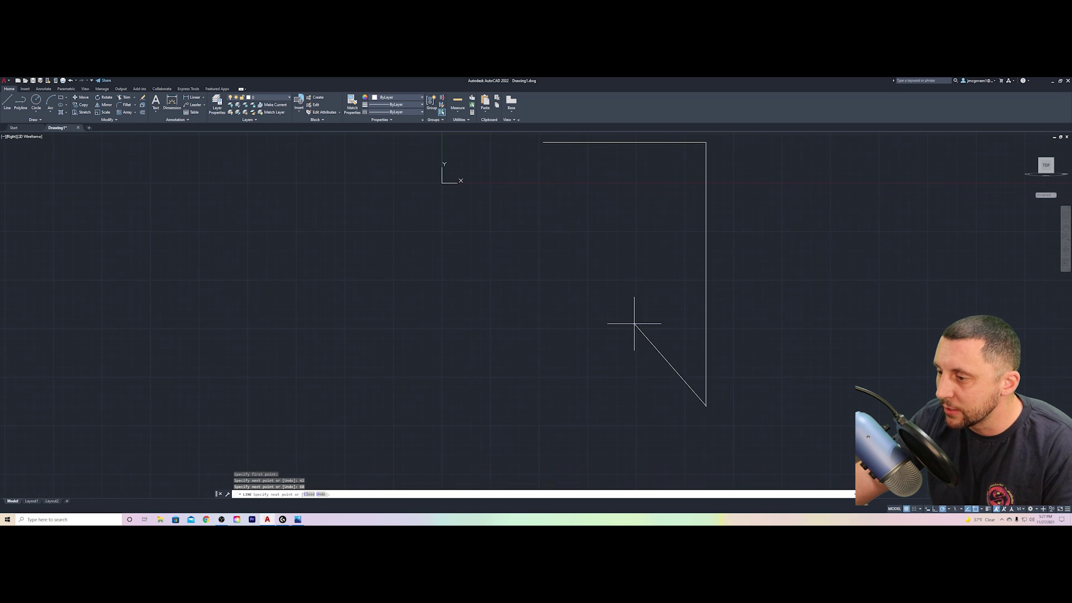
type("42")
key("Return")
type("c")
key("Return")
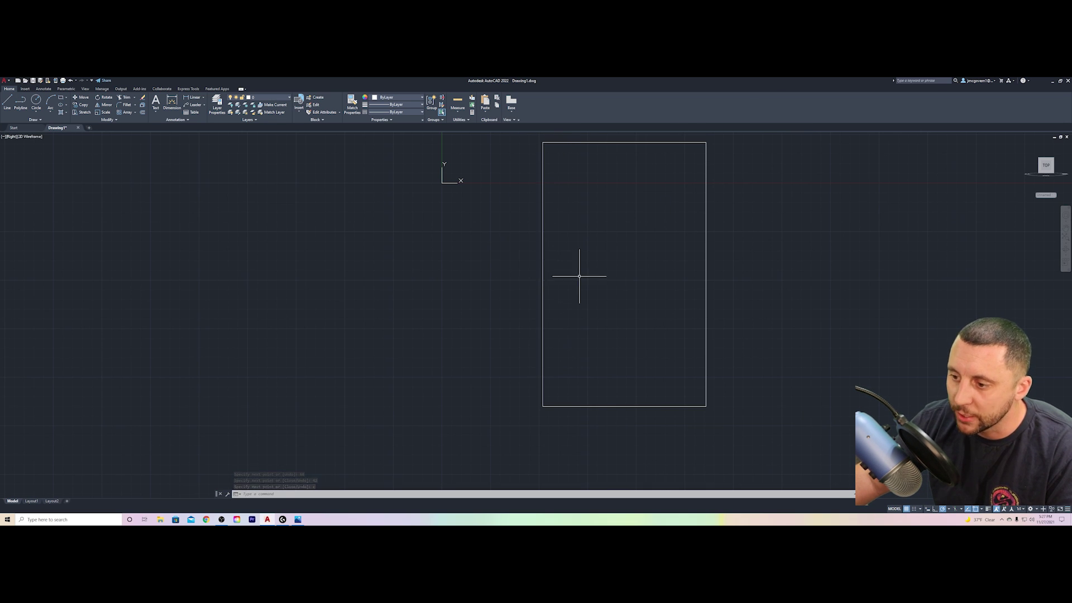
Check the height dimensions of part 6 on the exercise sheet in Photos, and return to AutoCAD.
middle_click_drag(584, 270, 505, 276)
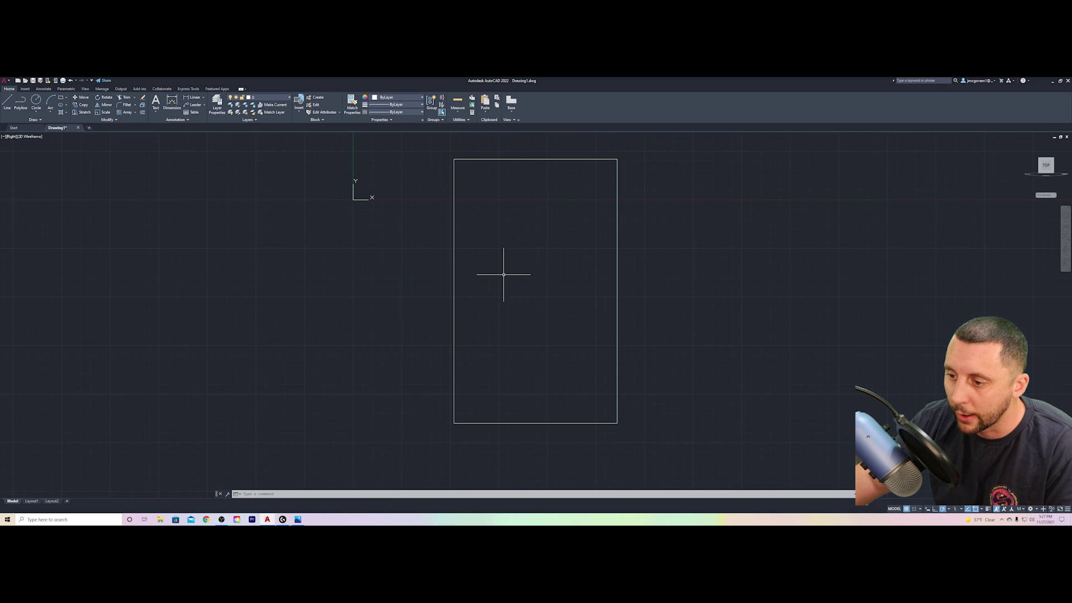
key("alt+Tab")
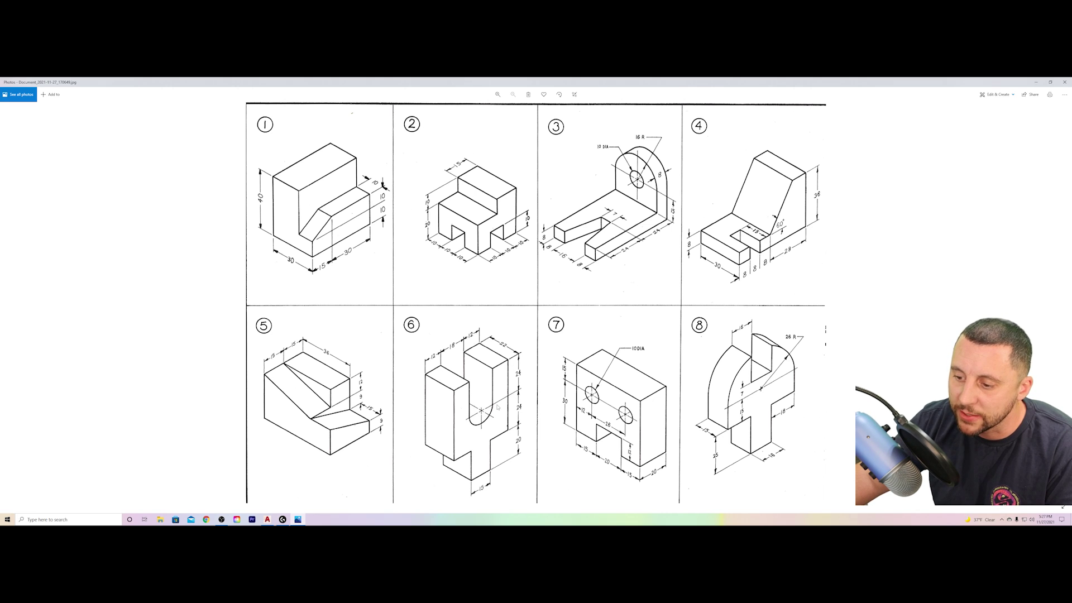
key("alt+Tab")
Offset the rectangle's top edge 24 units downward.
left_click(142, 114)
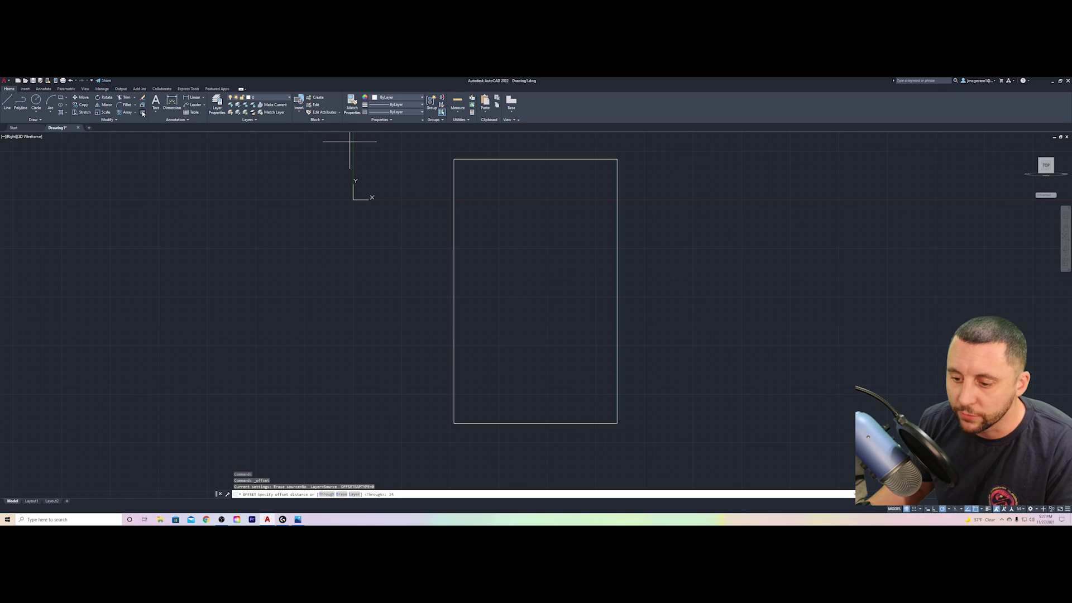
key("Return")
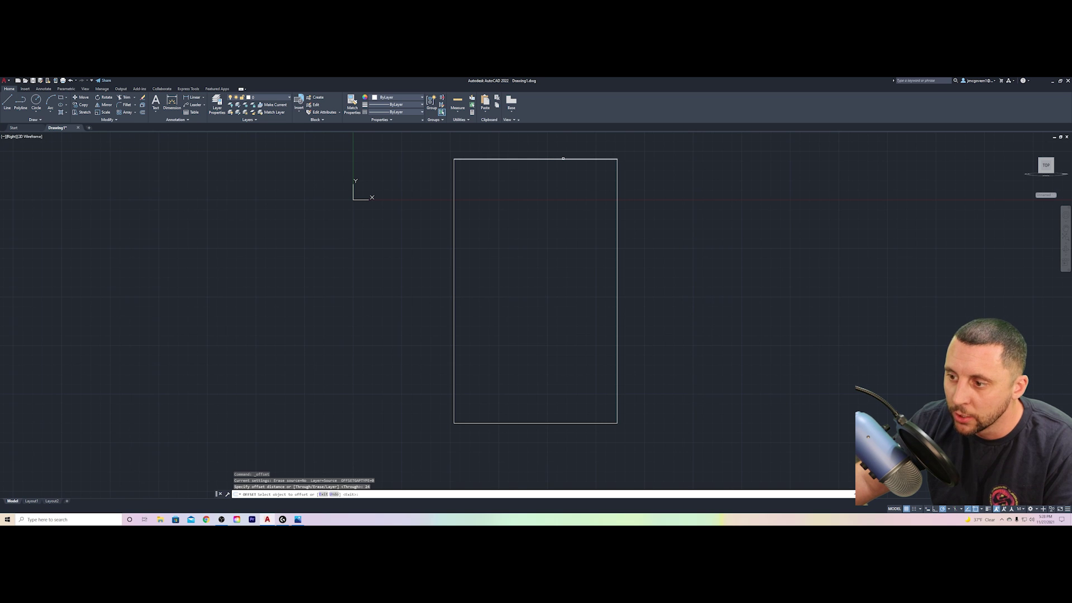
left_click(563, 159)
scroll(563, 159, "down", 2)
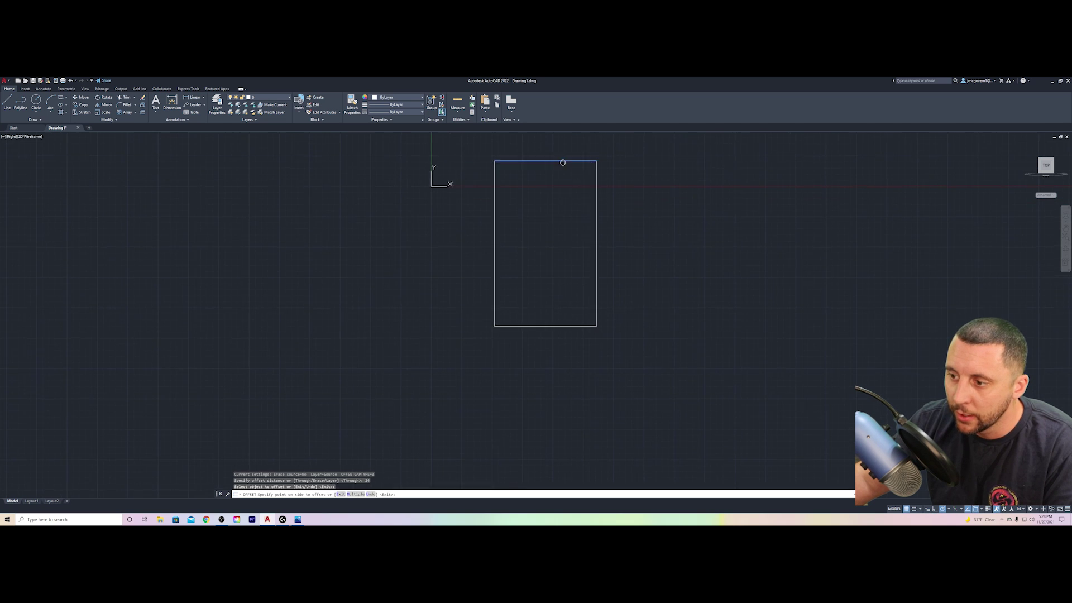
middle_click_drag(563, 159, 510, 214)
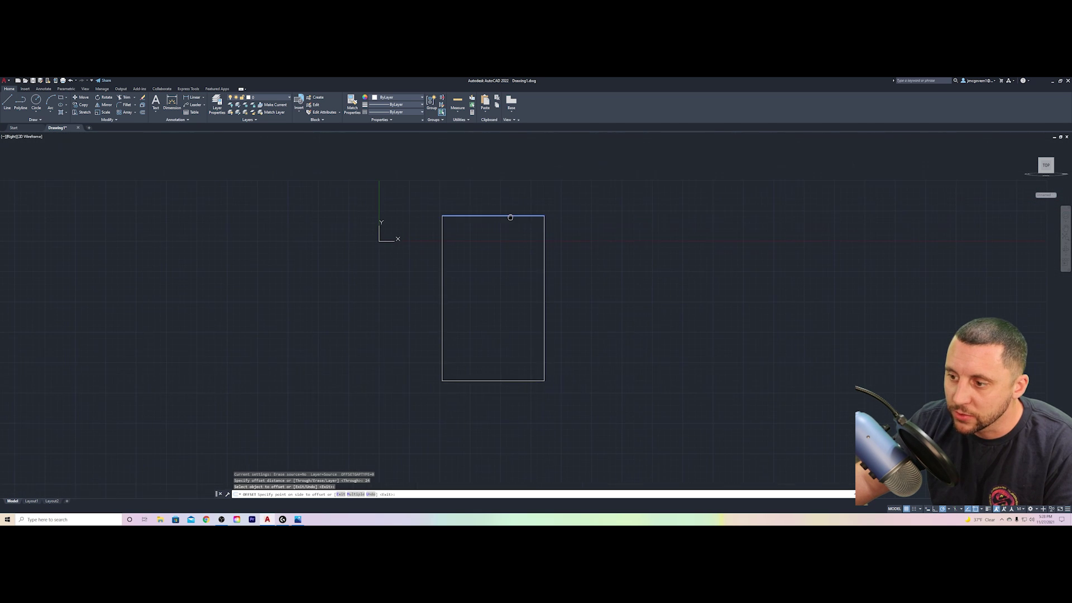
left_click(594, 286)
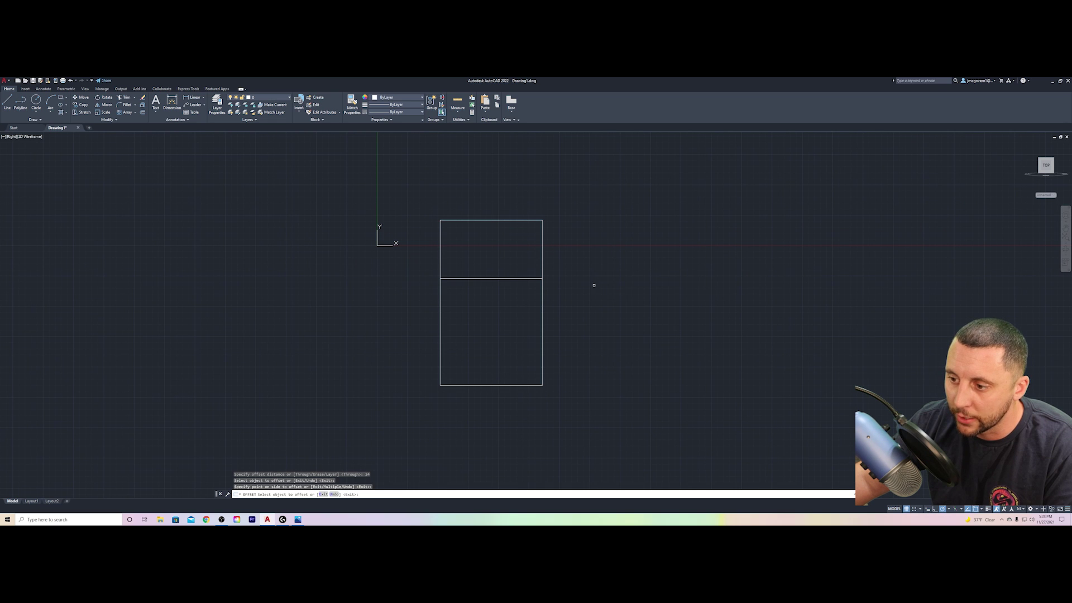
Check the rounded slot of part 6 on the exercise sheet in Photos, and return to AutoCAD.
key("alt+Tab")
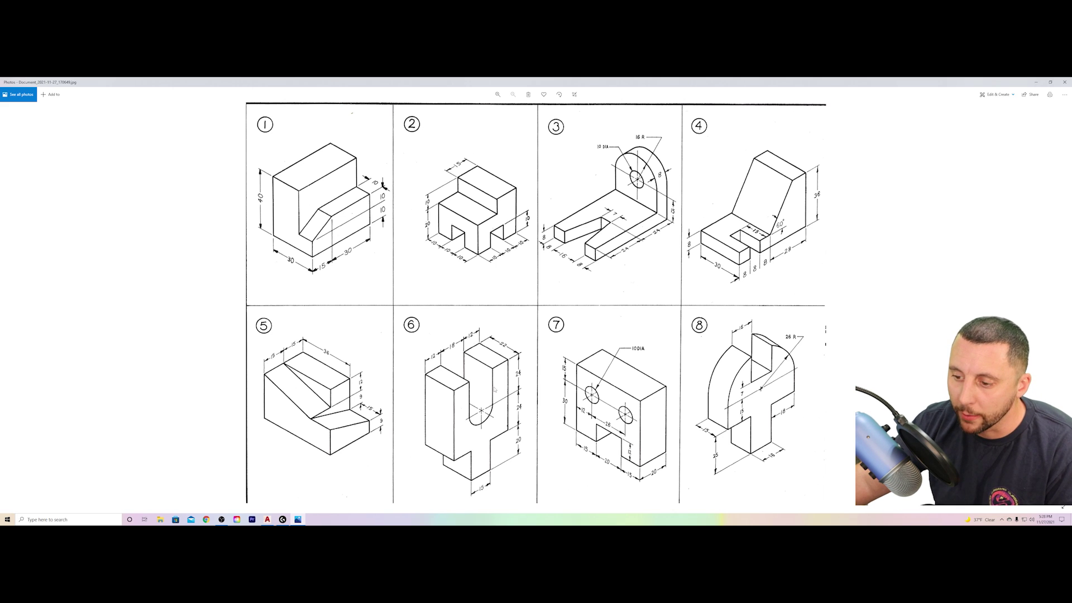
key("alt+Tab")
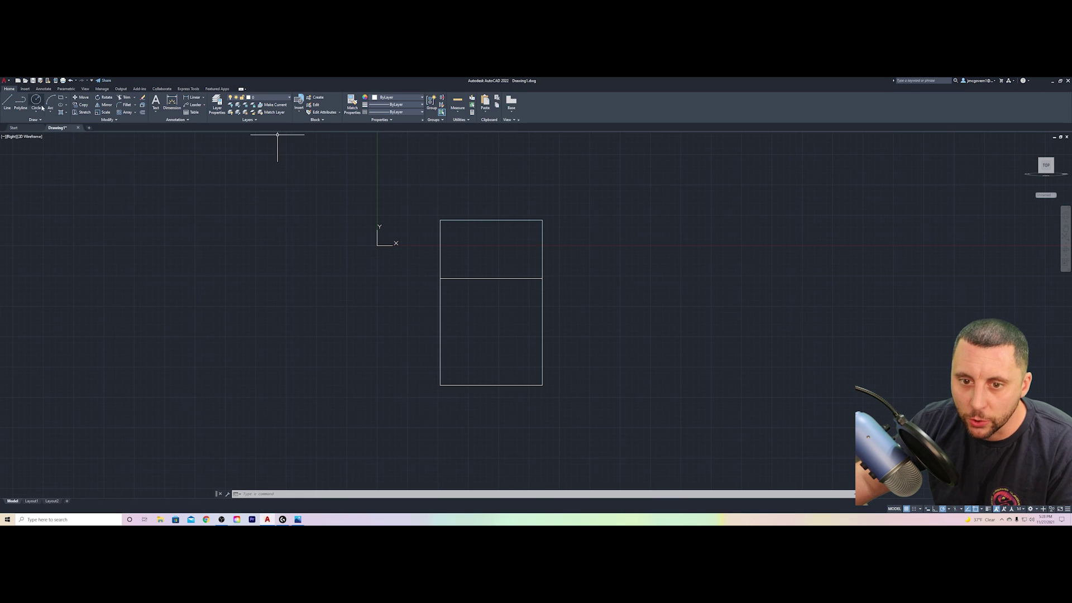
Draw an 18-unit diameter circle centred on the midpoint of the offset horizontal line.
left_click(36, 113)
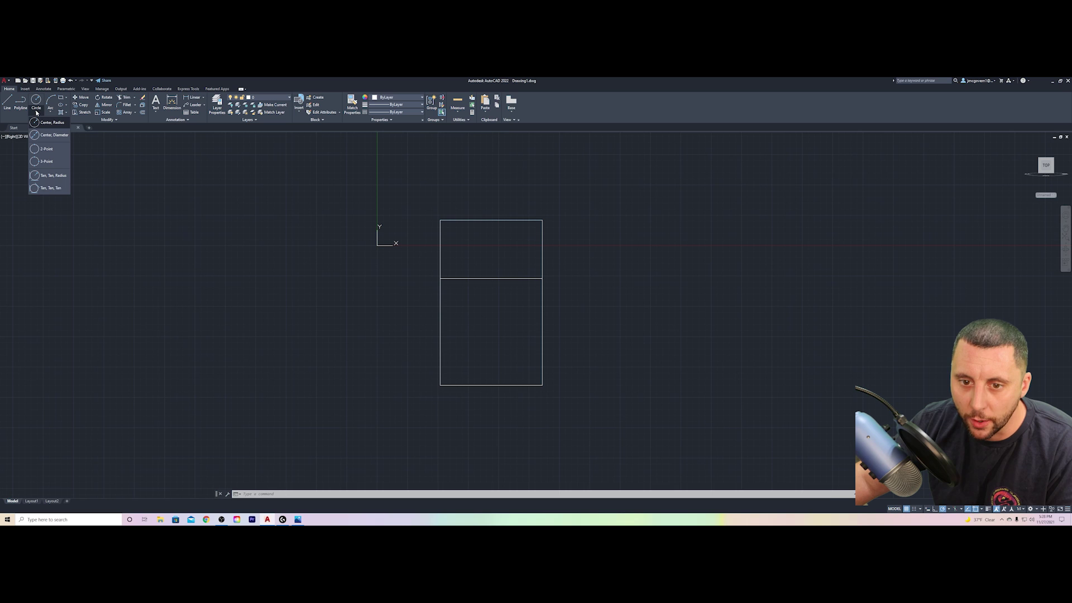
left_click(56, 136)
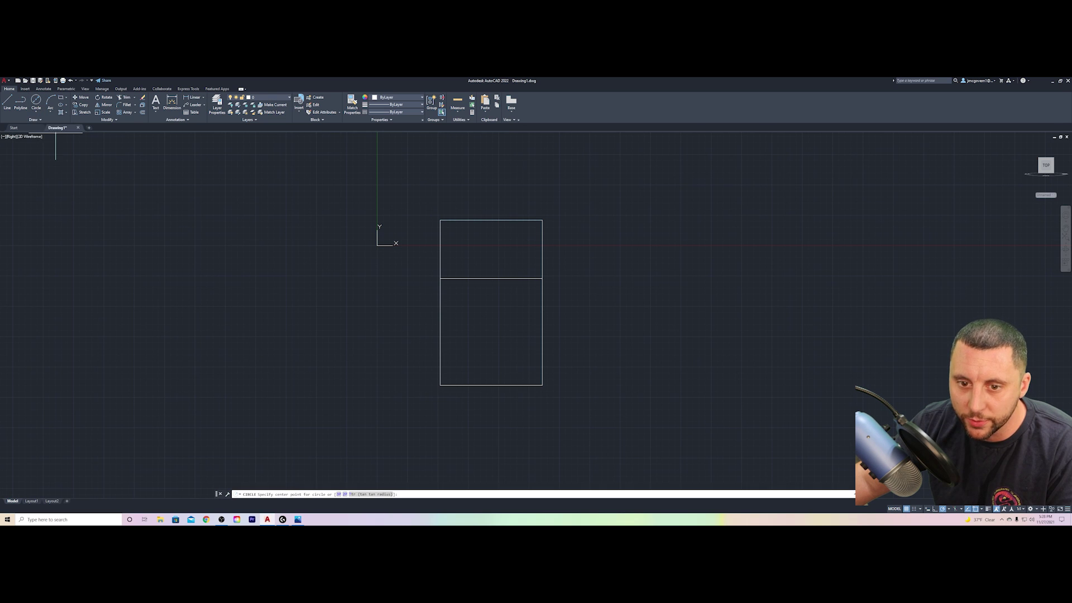
left_click(491, 278)
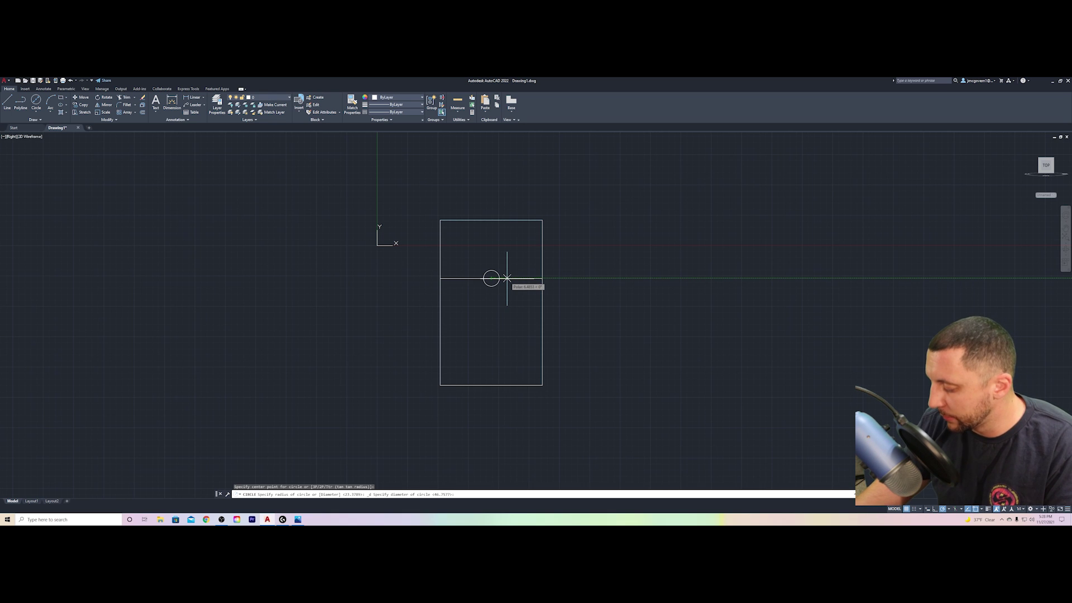
type("18")
key("Return")
Draw two vertical lines from the circle's left and right quadrants up to the rectangle's top edge.
type("l")
key("Return")
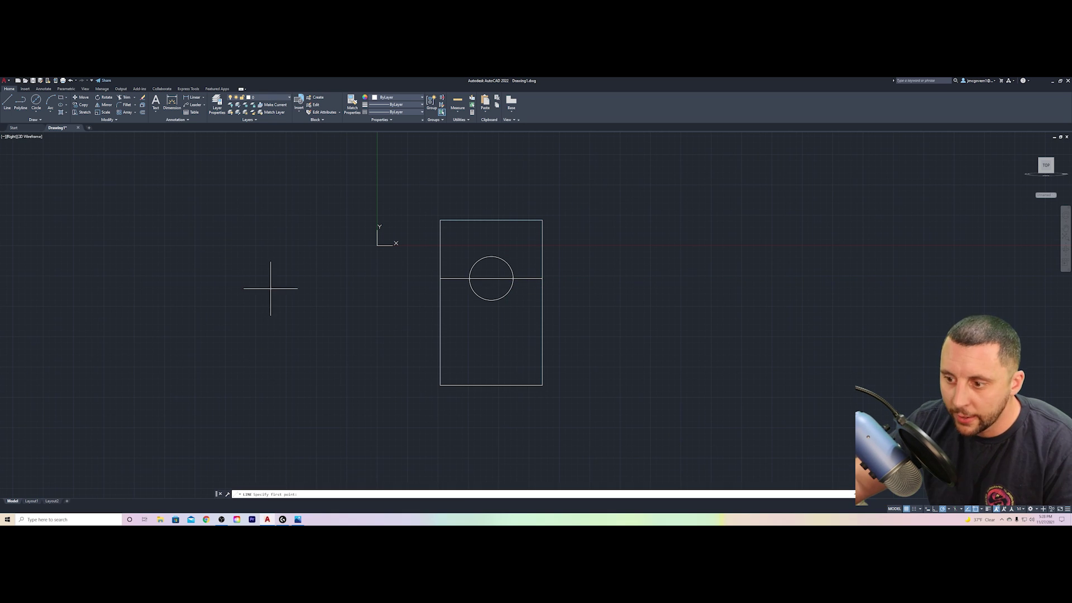
left_click(470, 278)
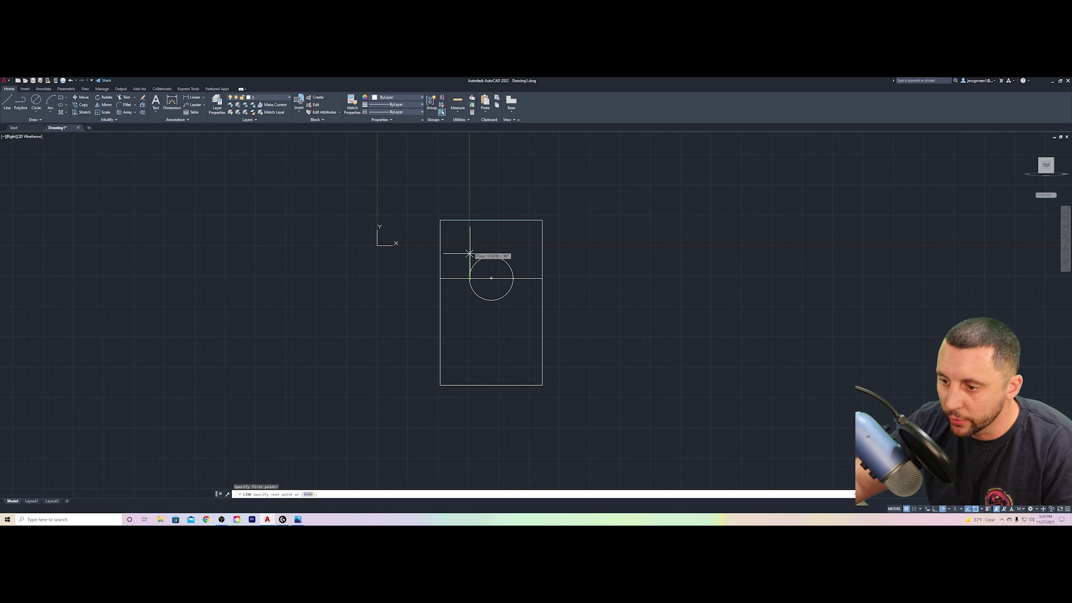
left_click(469, 220)
key("Return")
key("Return")
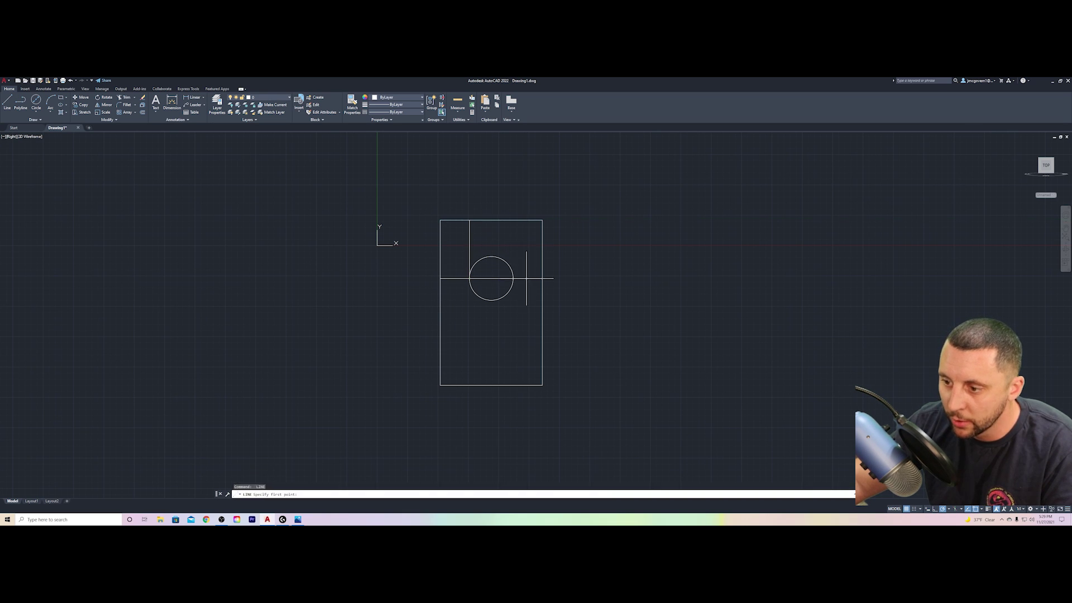
left_click(512, 278)
left_click(513, 221)
key("Escape")
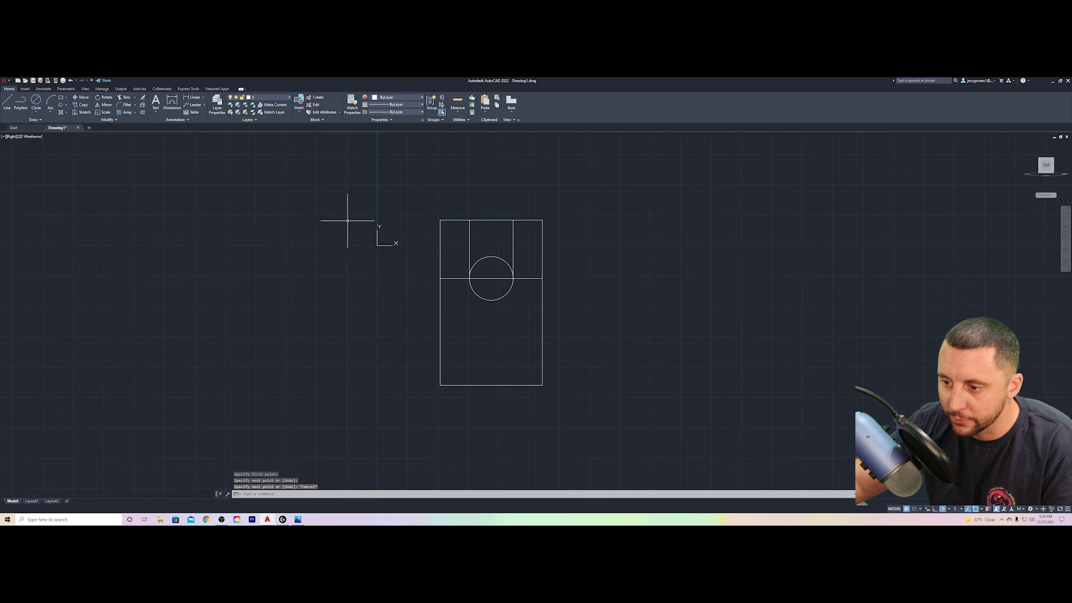
left_click(123, 98)
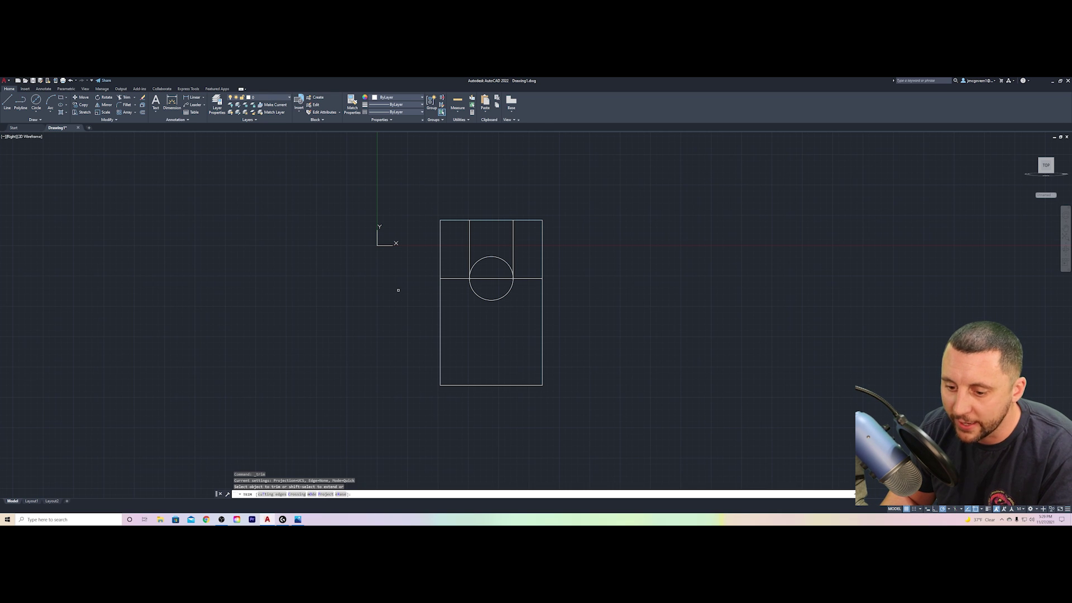
left_click(398, 290)
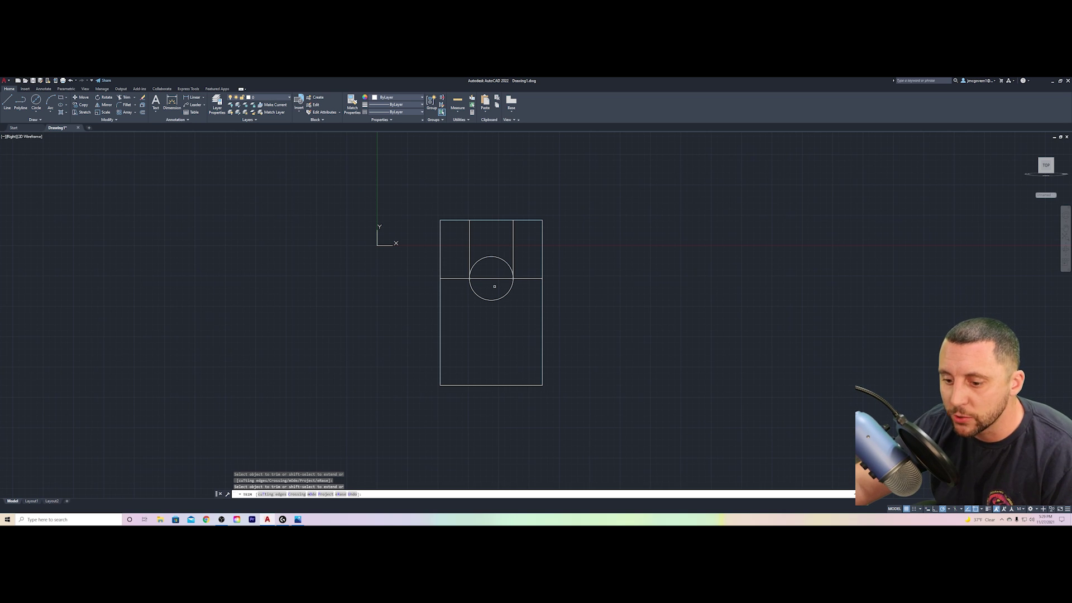
key("Return")
key("Return")
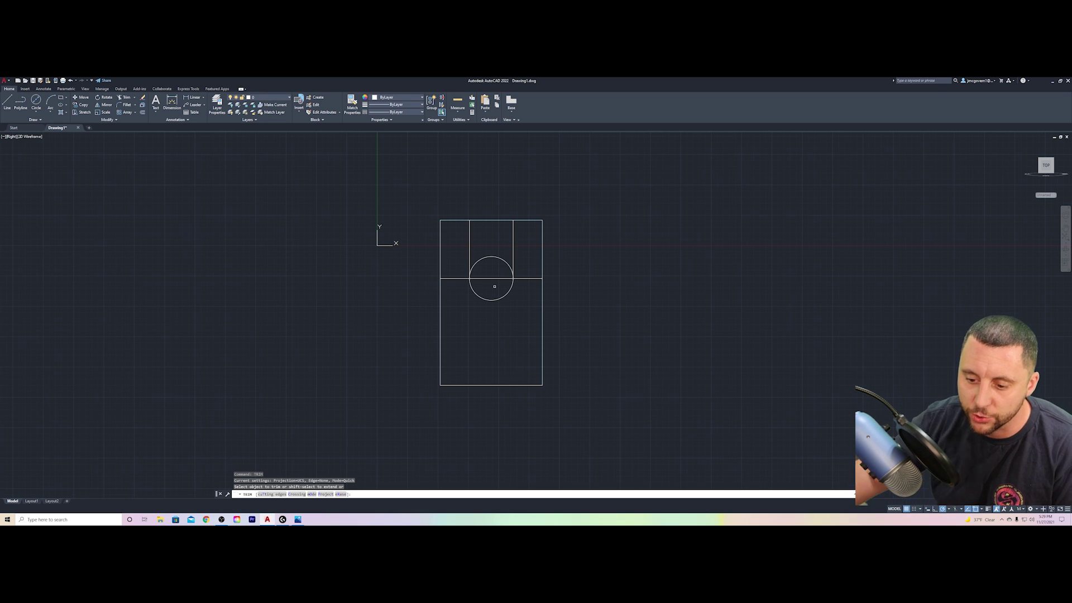
left_click(276, 493)
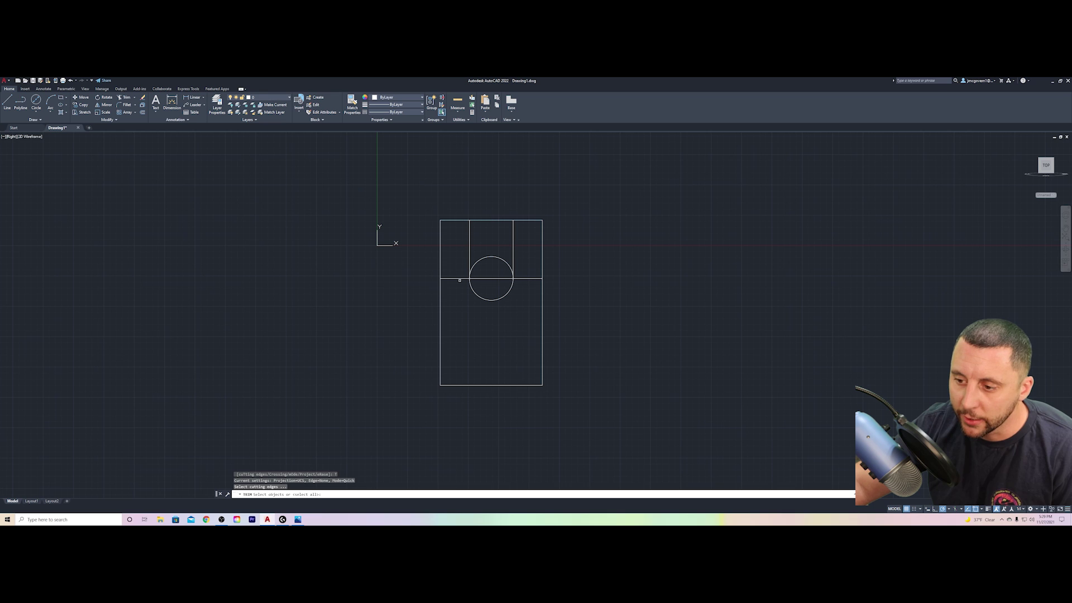
left_click(455, 278)
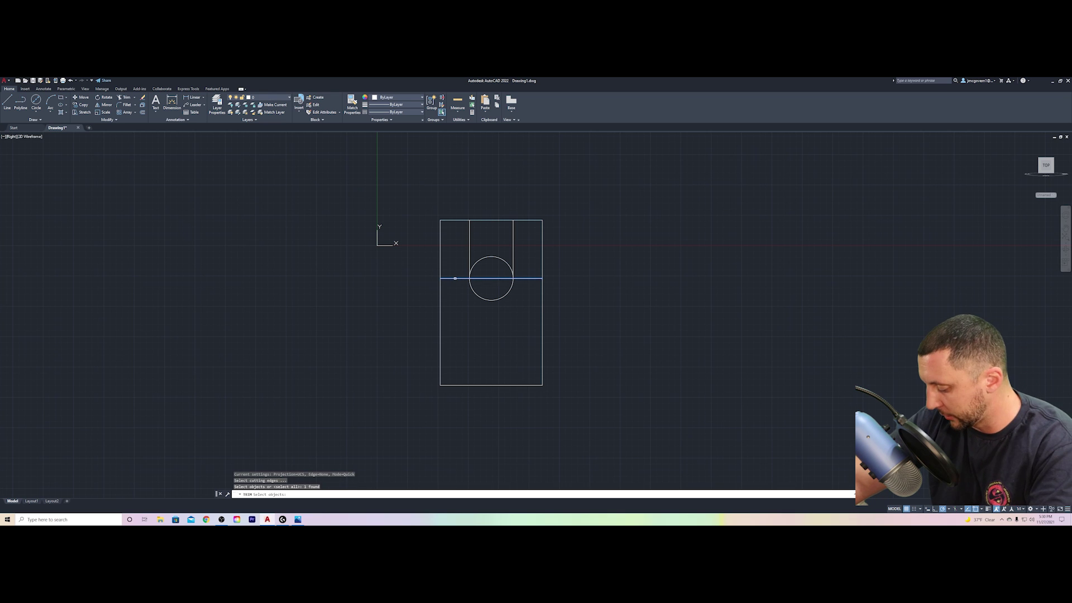
key("Return")
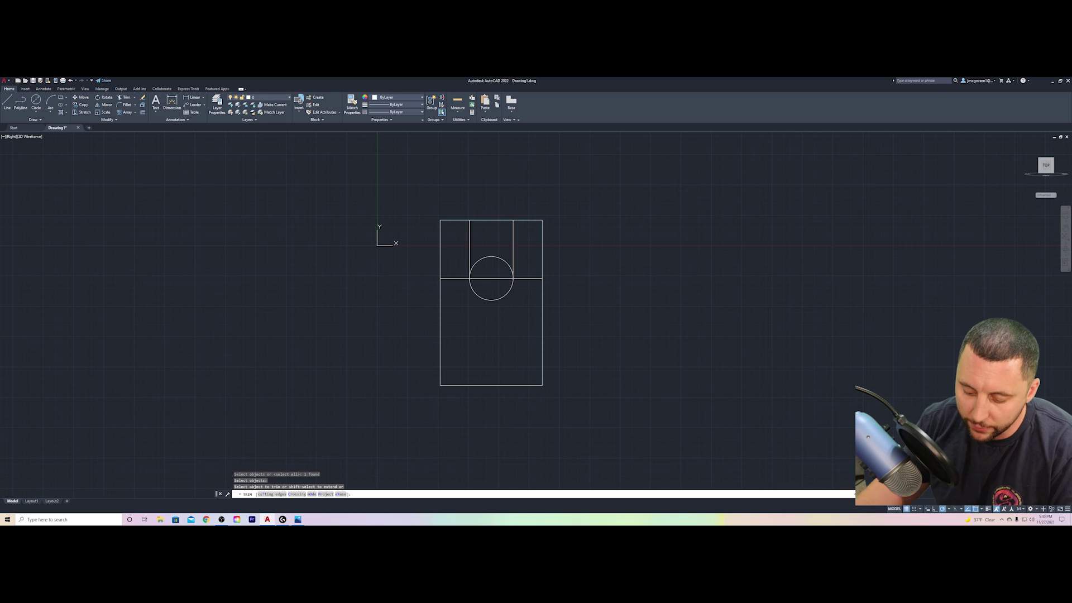
key("Escape")
Trim away the upper half of the circle between the two vertical lines to leave the slot's rounded end.
type("trim")
key("Return")
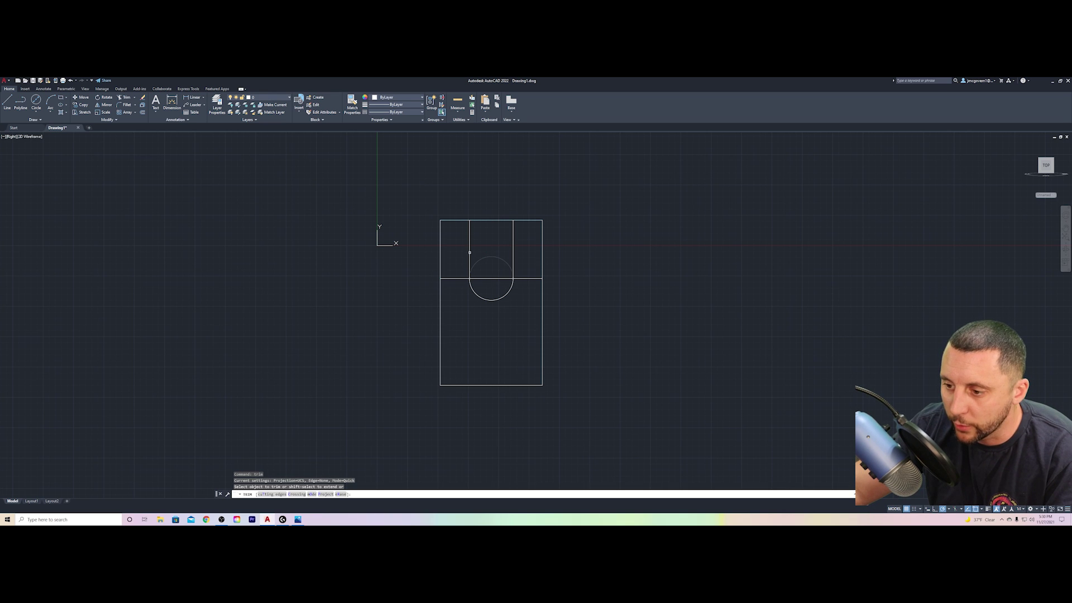
left_click(500, 259)
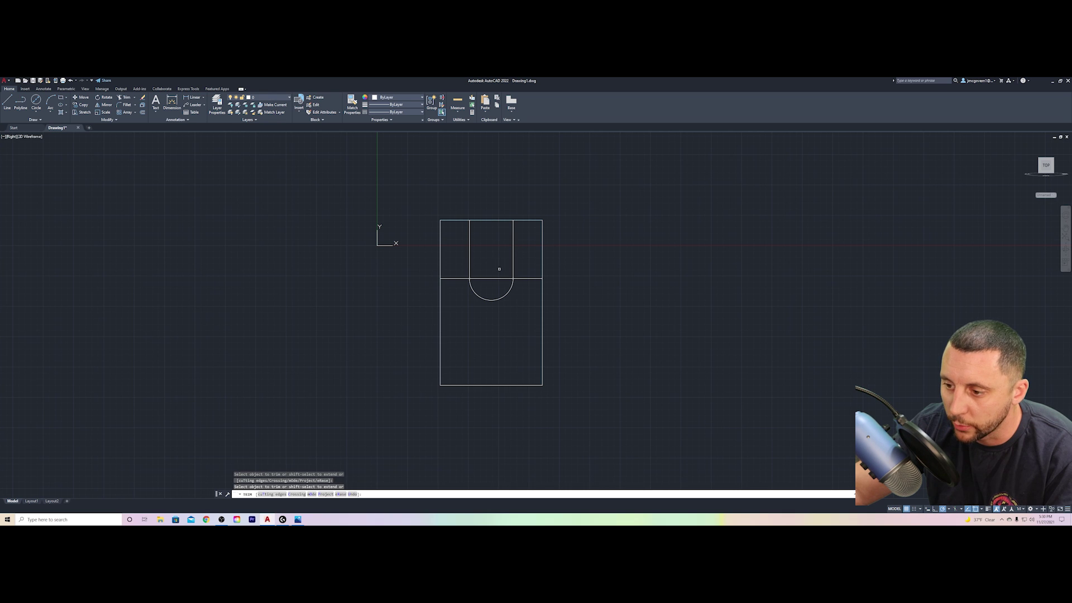
key("Escape")
Delete the horizontal construction line that crosses the slot.
left_click(489, 278)
left_click(488, 283)
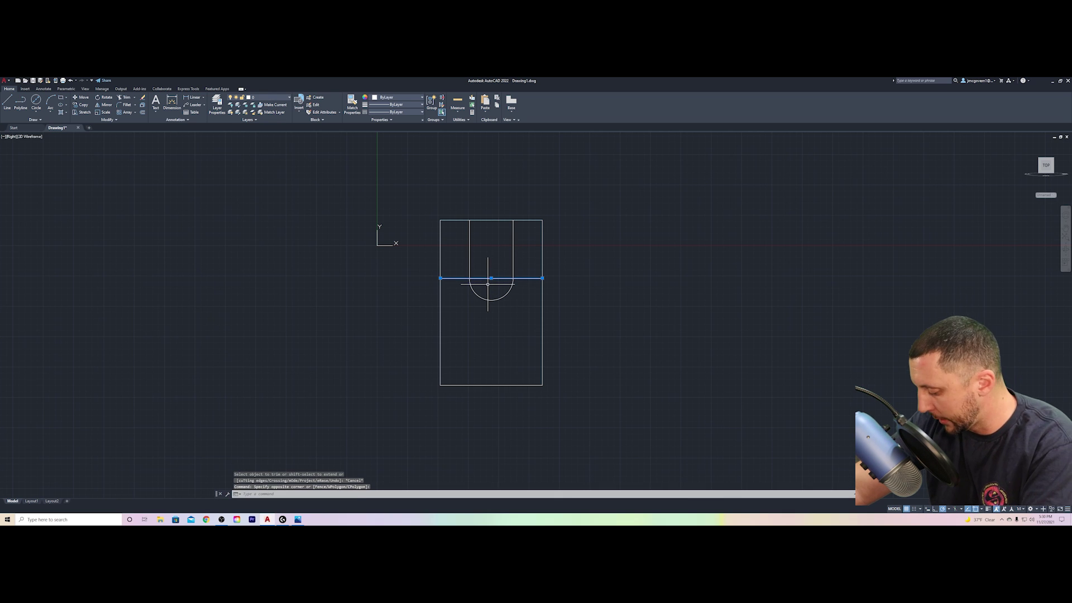
left_click(487, 284)
left_click(486, 284)
key("Delete")
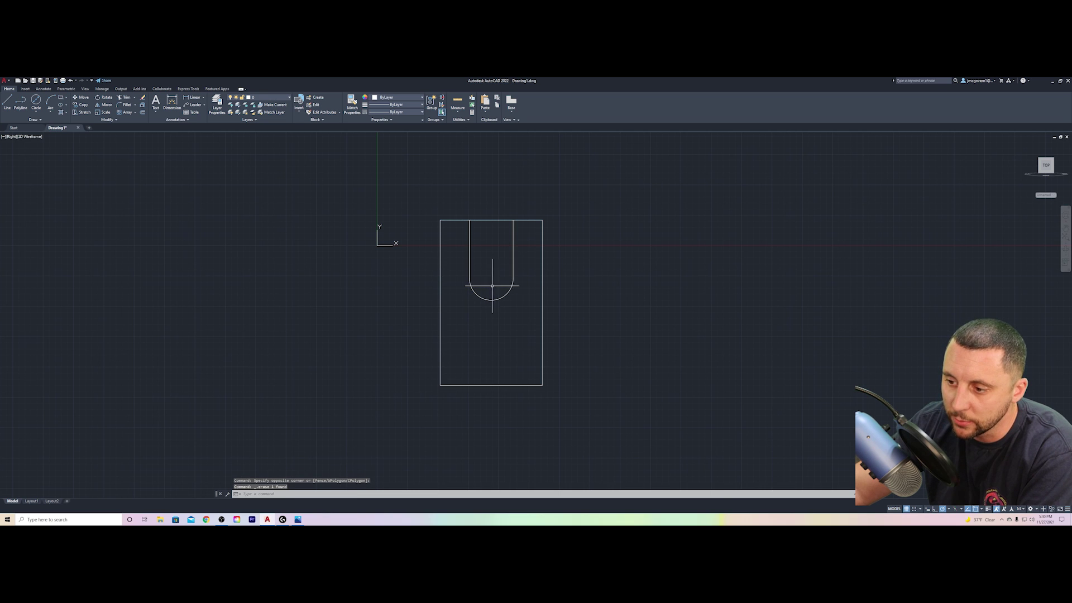
Try window and crossing selections around the slot and outline, clearing the selection each time.
left_click(607, 184)
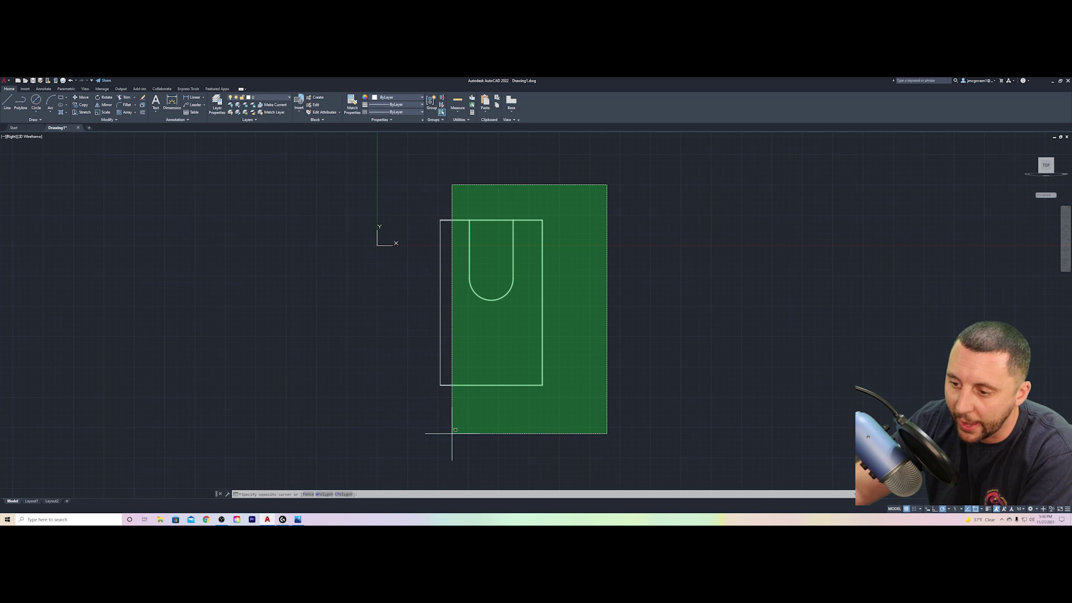
left_click(672, 211)
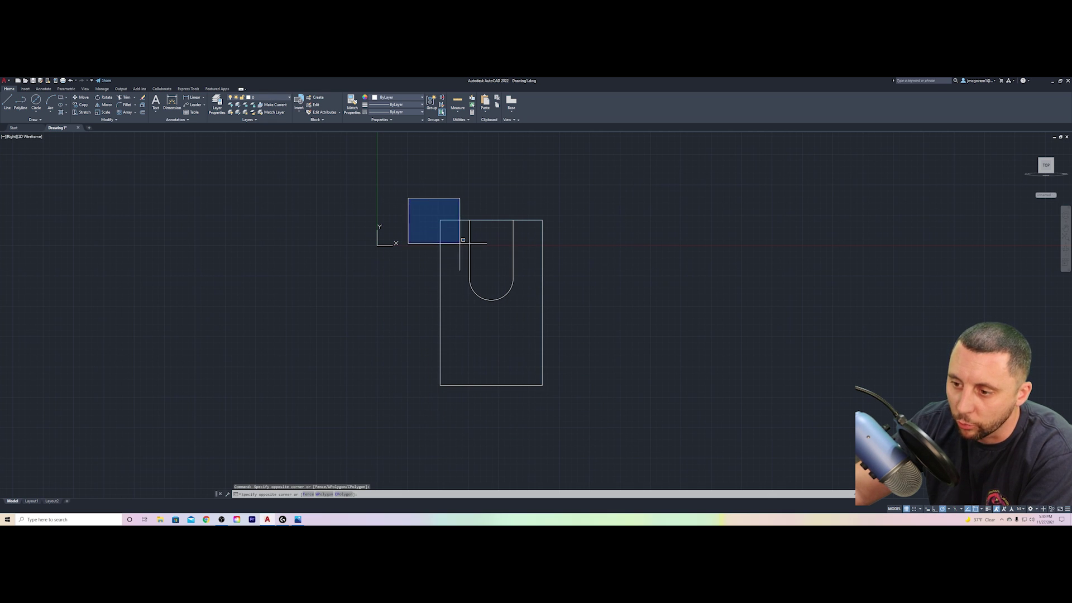
left_click(526, 312)
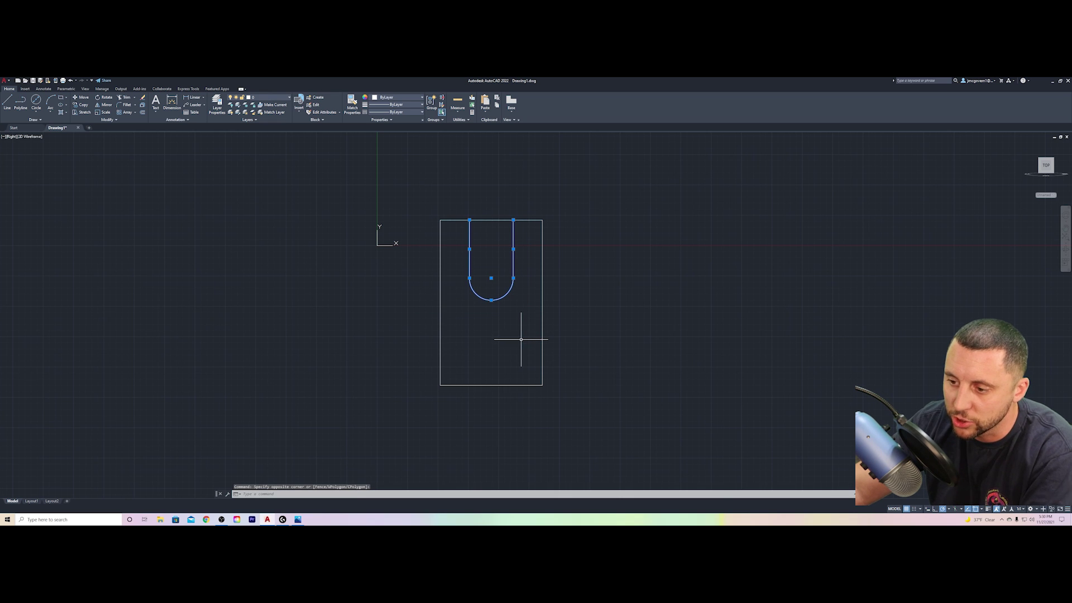
key("Escape")
left_click(457, 205)
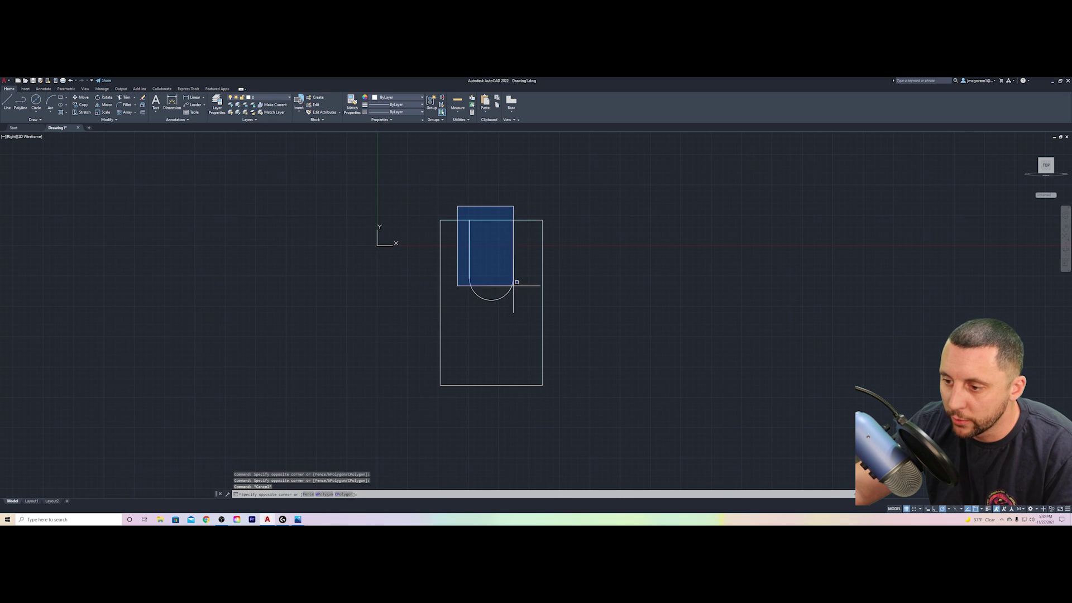
left_click(516, 327)
key("Escape")
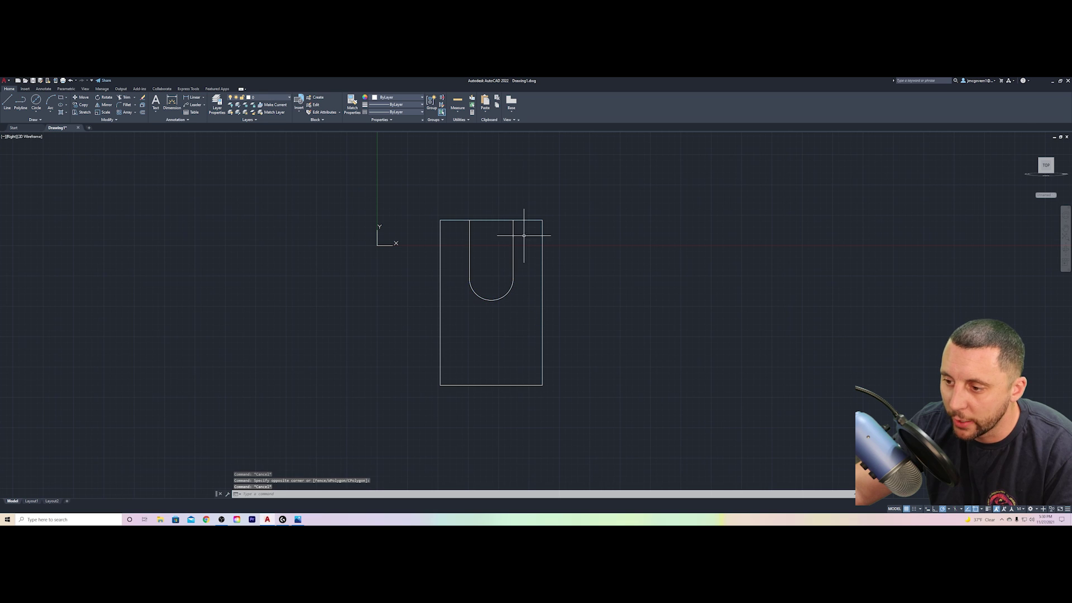
left_click(522, 197)
left_click(455, 314)
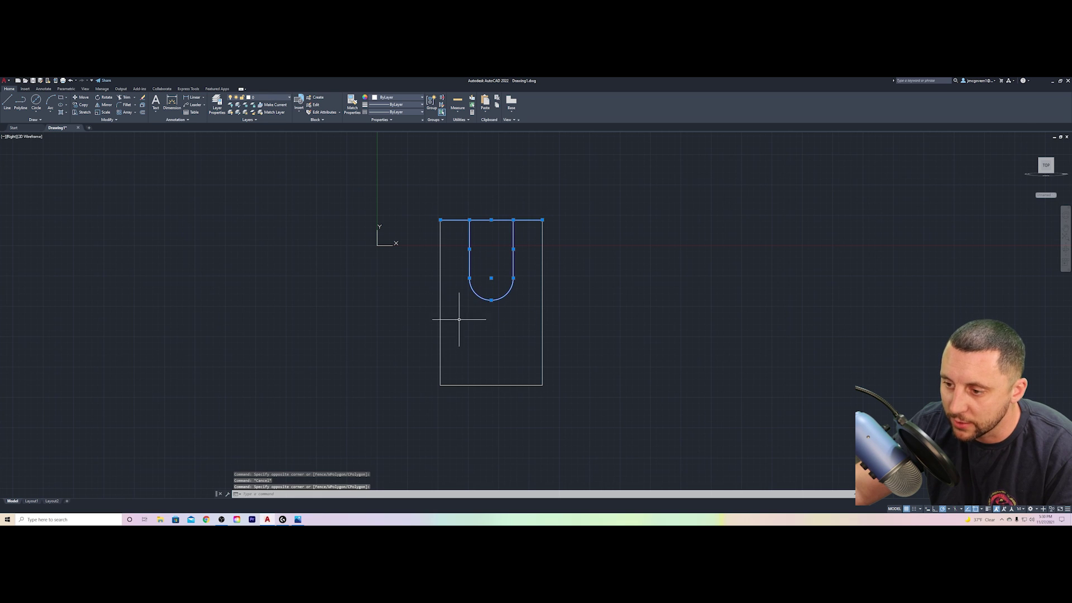
left_click(528, 206)
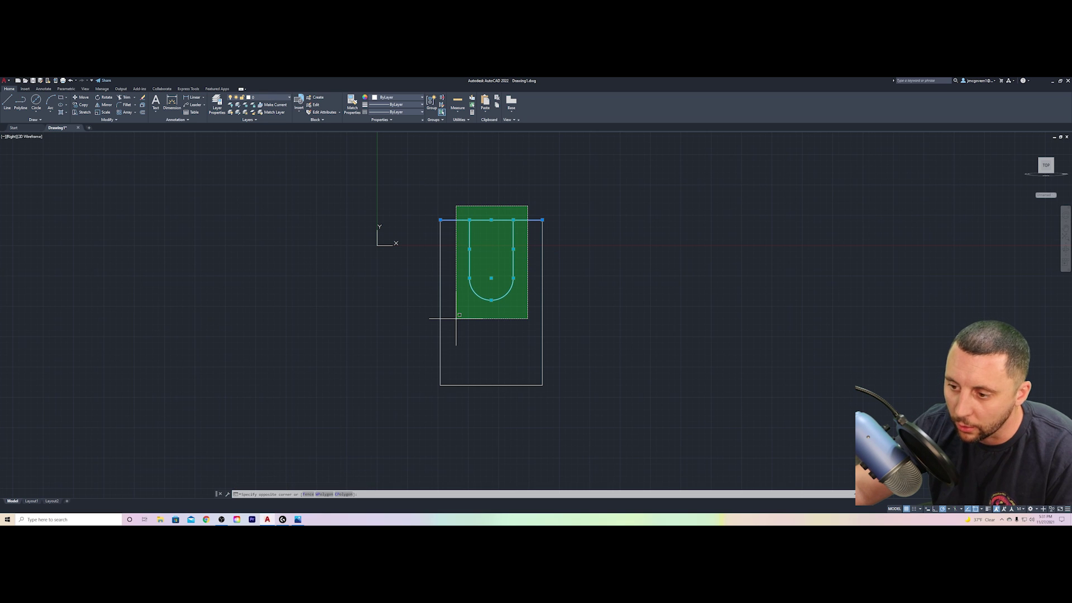
key("Escape")
key("Escape")
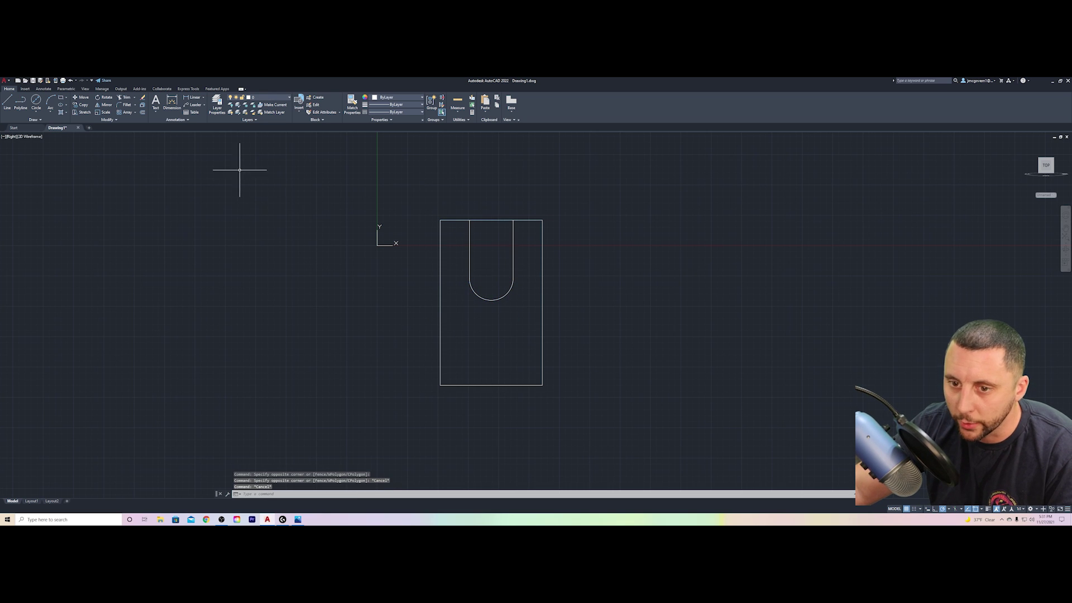
Trim the part of the outline's top edge between the slot's two sides to open the slot.
left_click(124, 98)
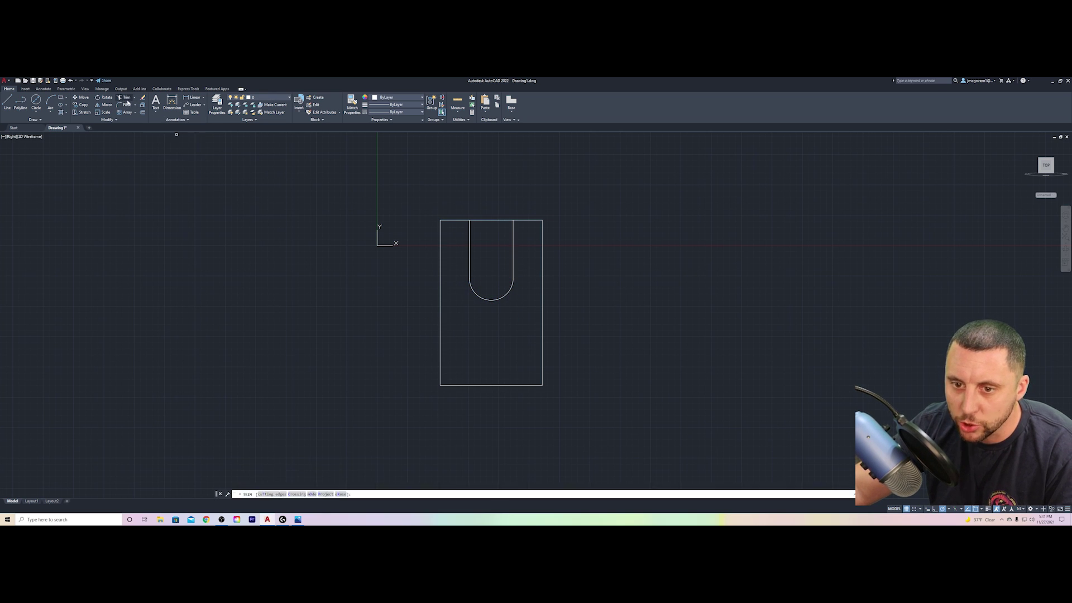
left_click(493, 221)
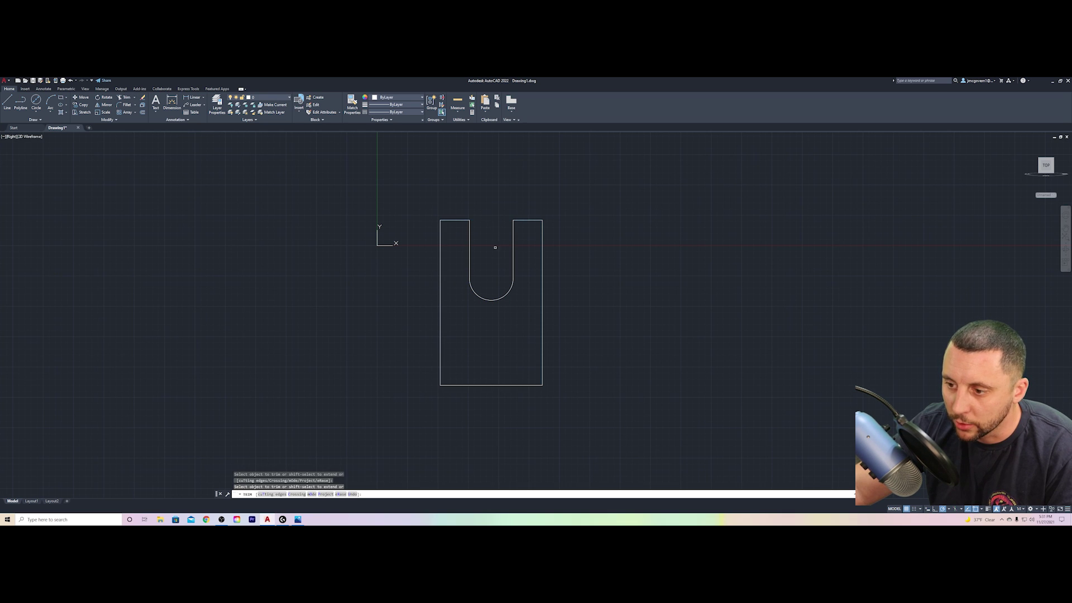
key("Escape")
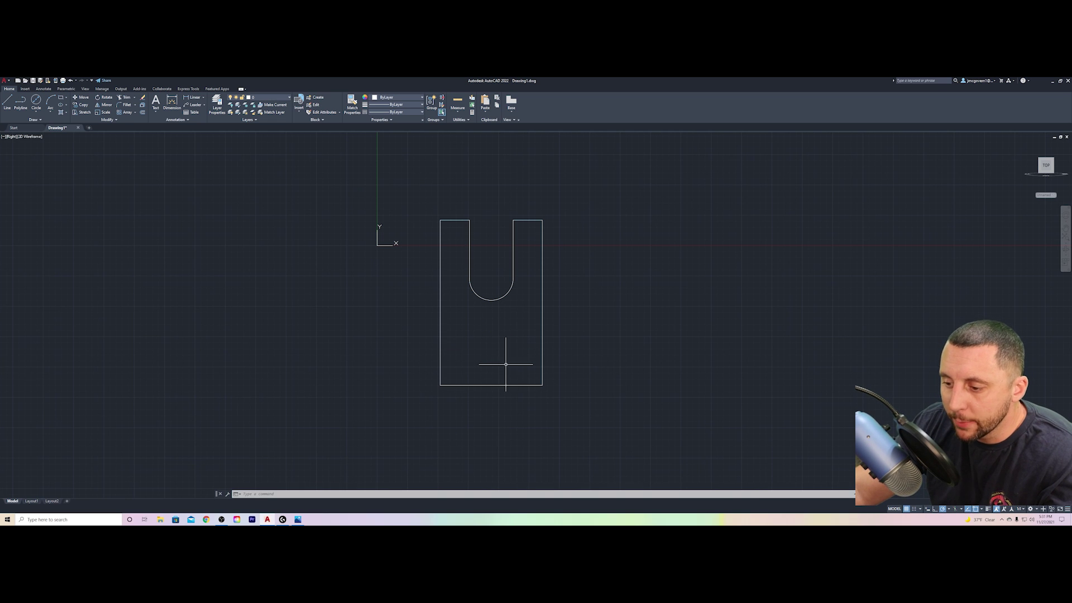
Check part 6 on the exercise sheet in Photos, and offset the outline's bottom edge 20 units upward in AutoCAD.
left_click(299, 519)
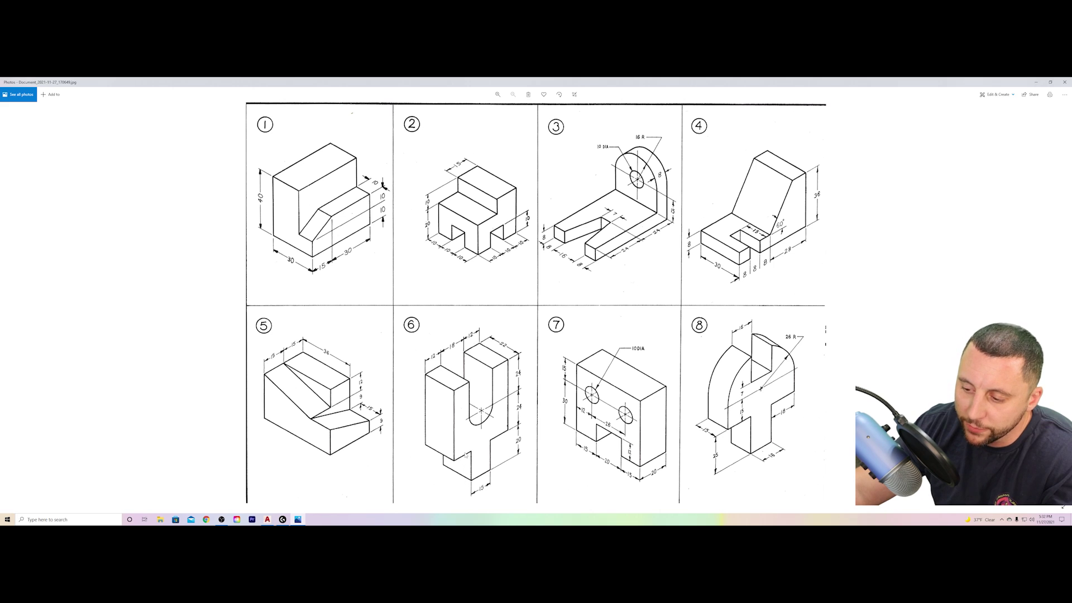
key("alt+Tab")
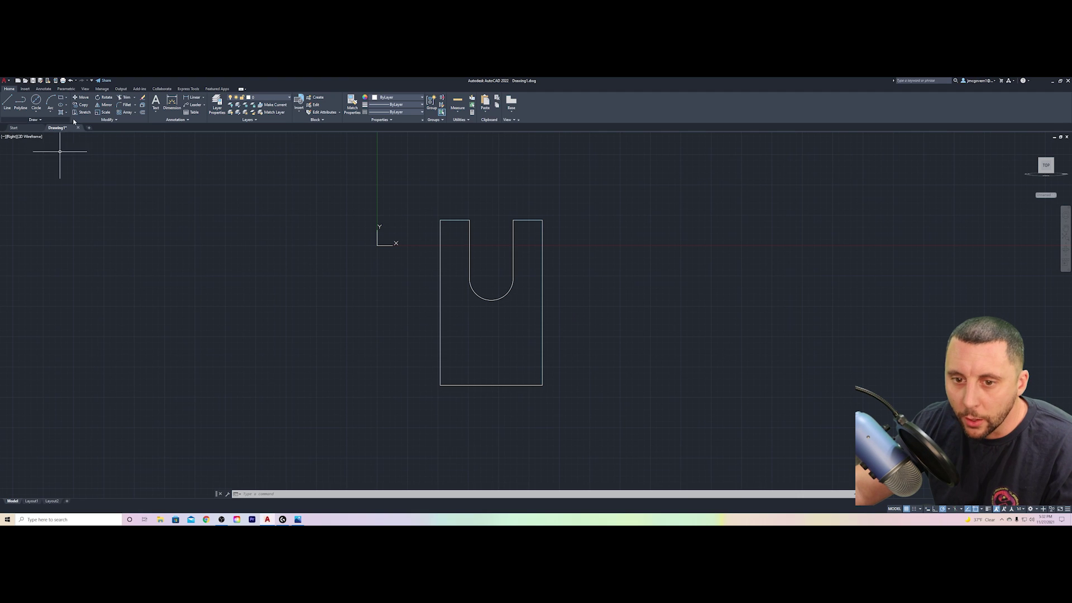
left_click(142, 113)
type("20")
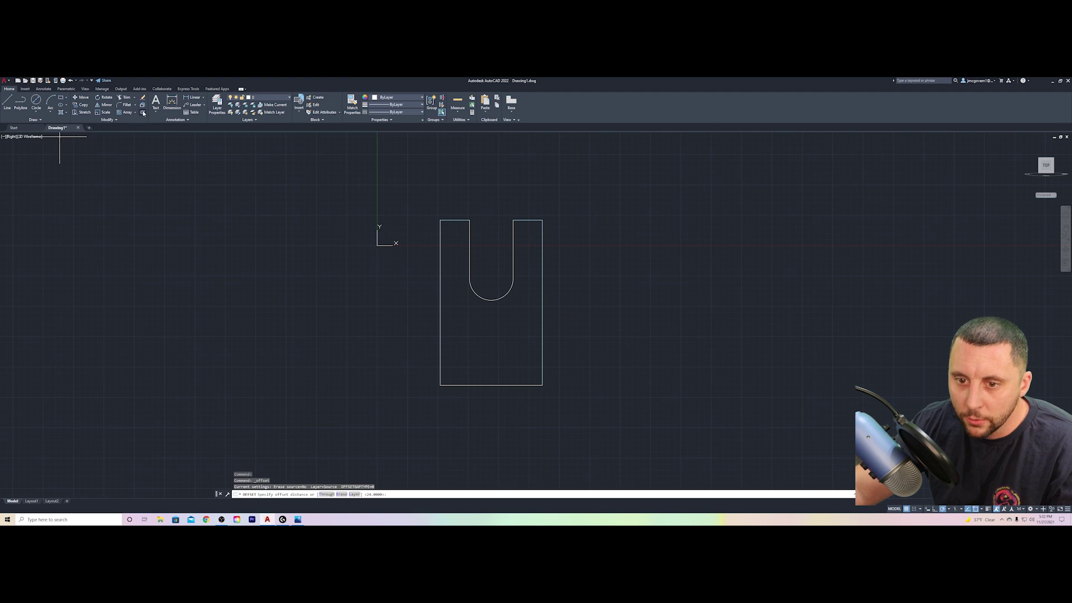
key("Return")
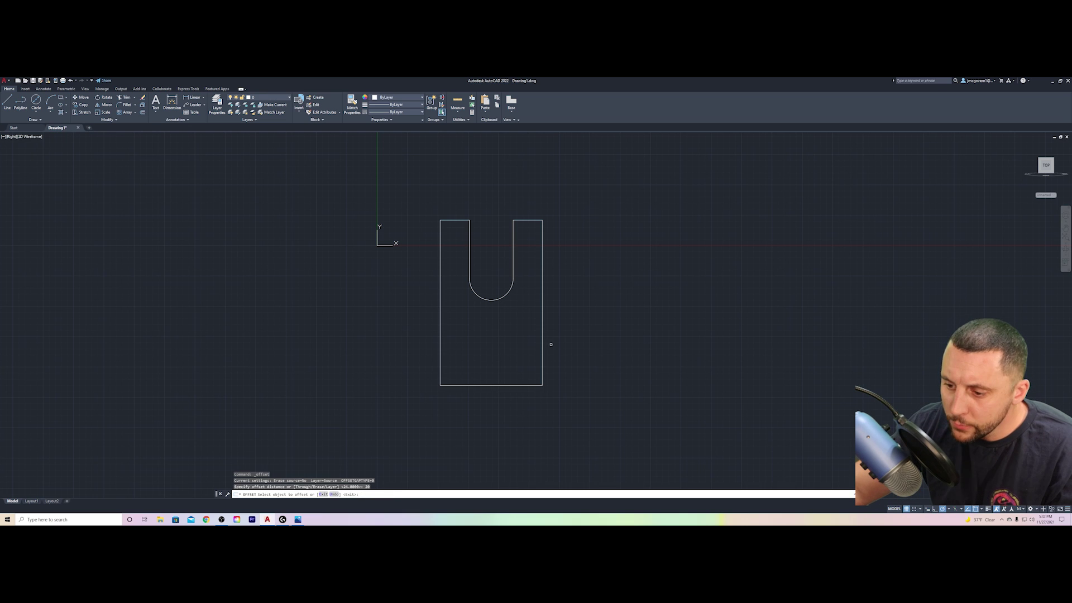
left_click(506, 385)
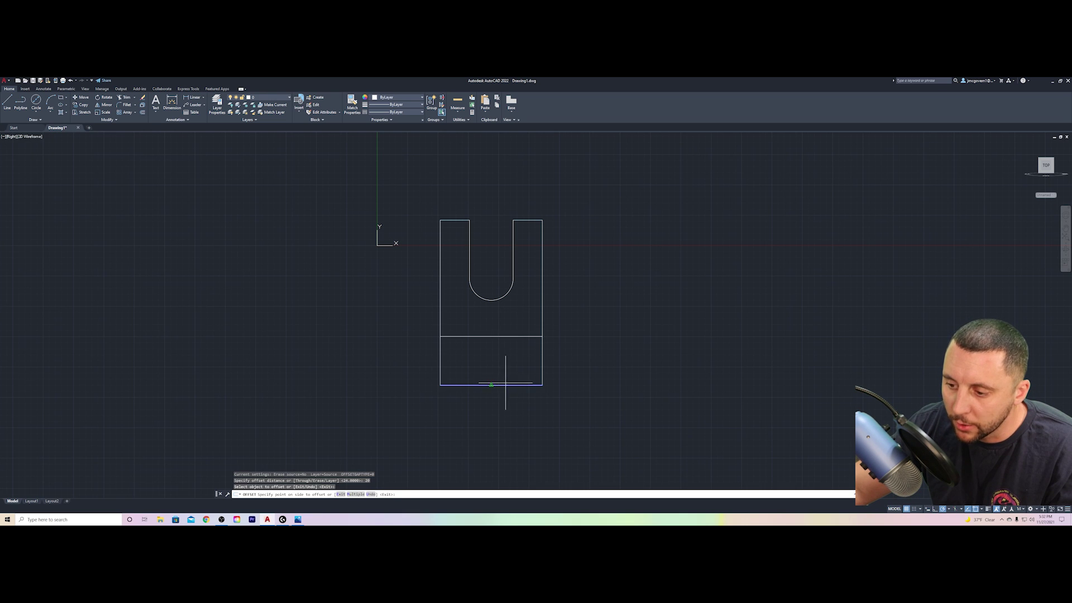
left_click(517, 324)
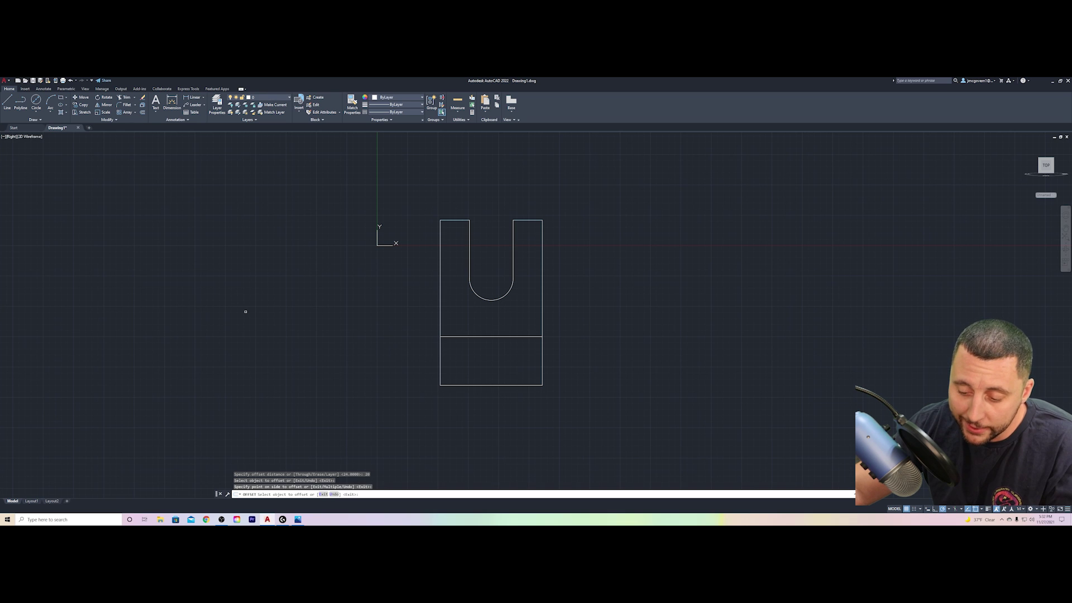
key("Escape")
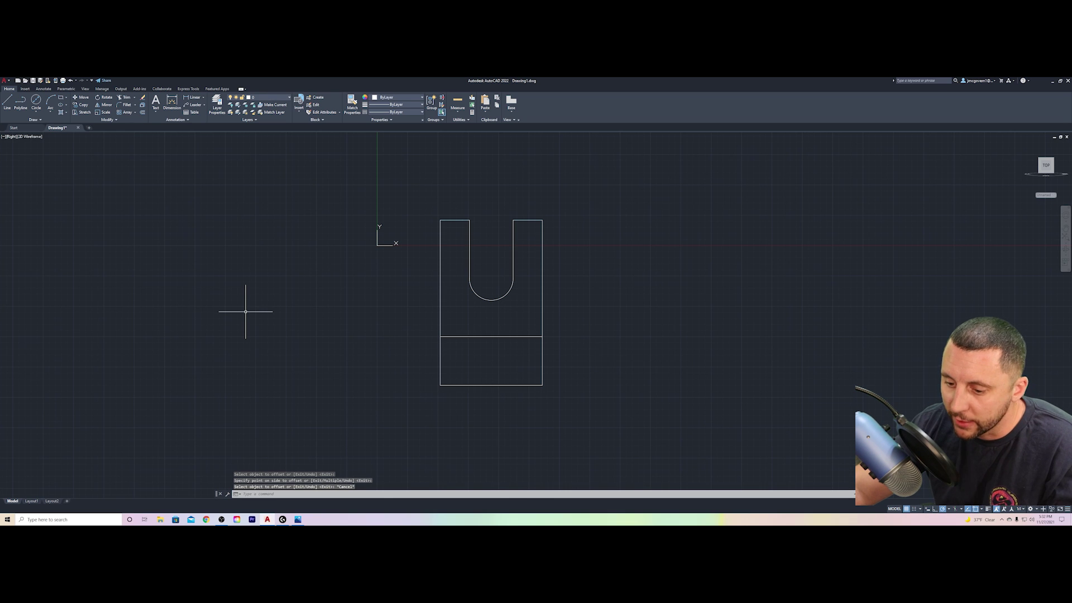
Offset the outline's left and right vertical sides 13.5 units inward.
key("Return")
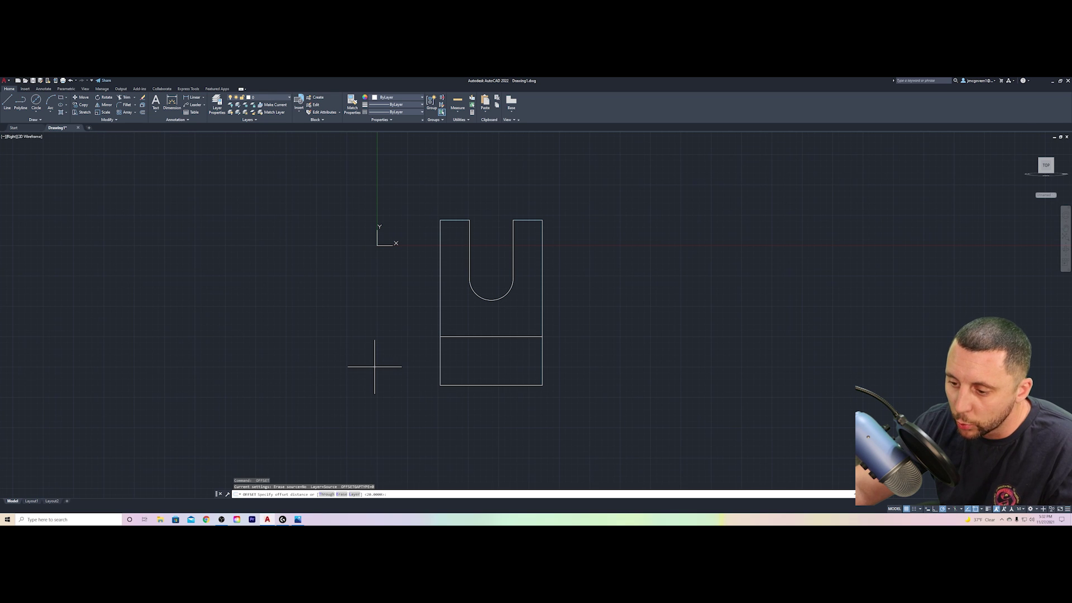
type("1")
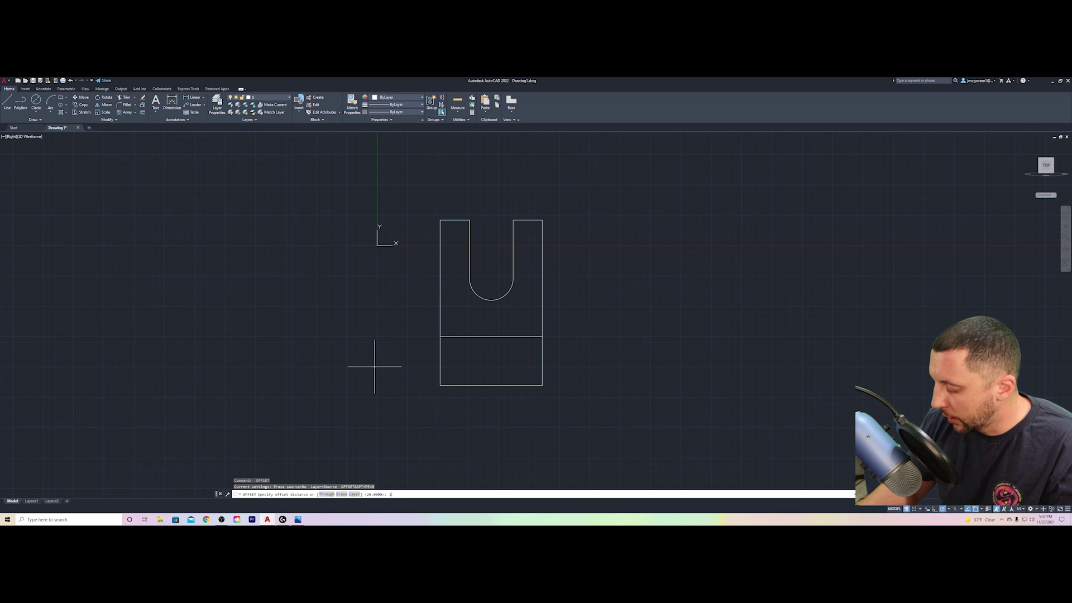
type("3.5")
key("Return")
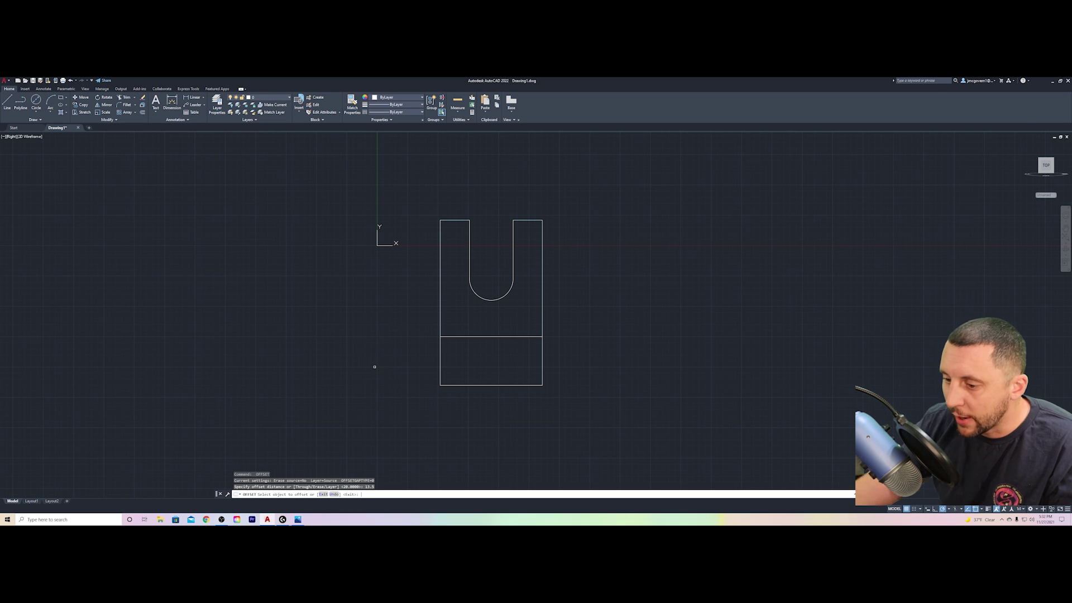
left_click(441, 360)
left_click(467, 359)
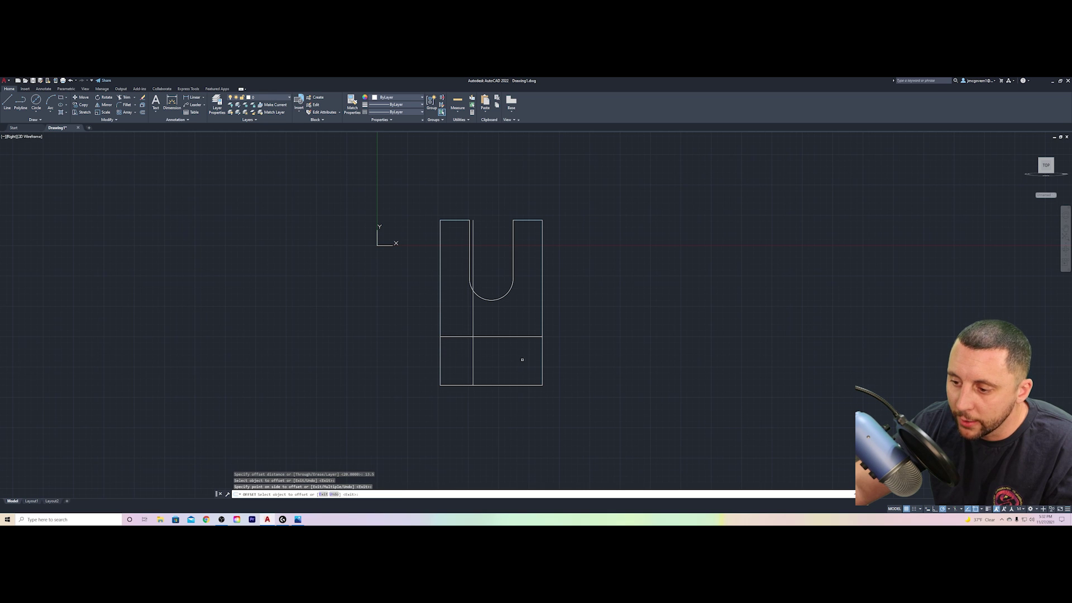
left_click(540, 356)
left_click(531, 356)
left_click(542, 356)
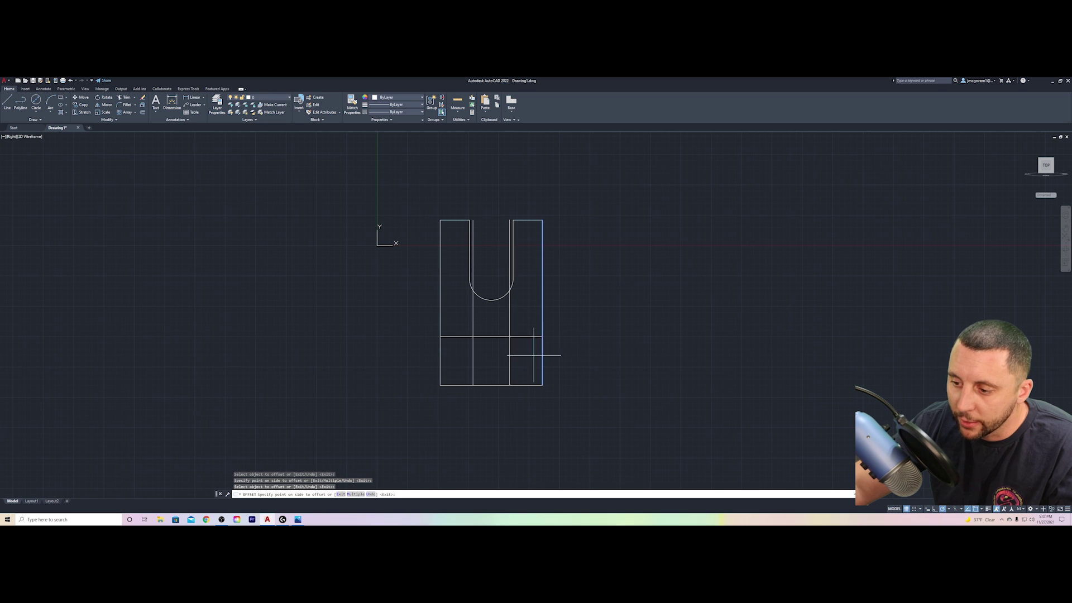
left_click(508, 356)
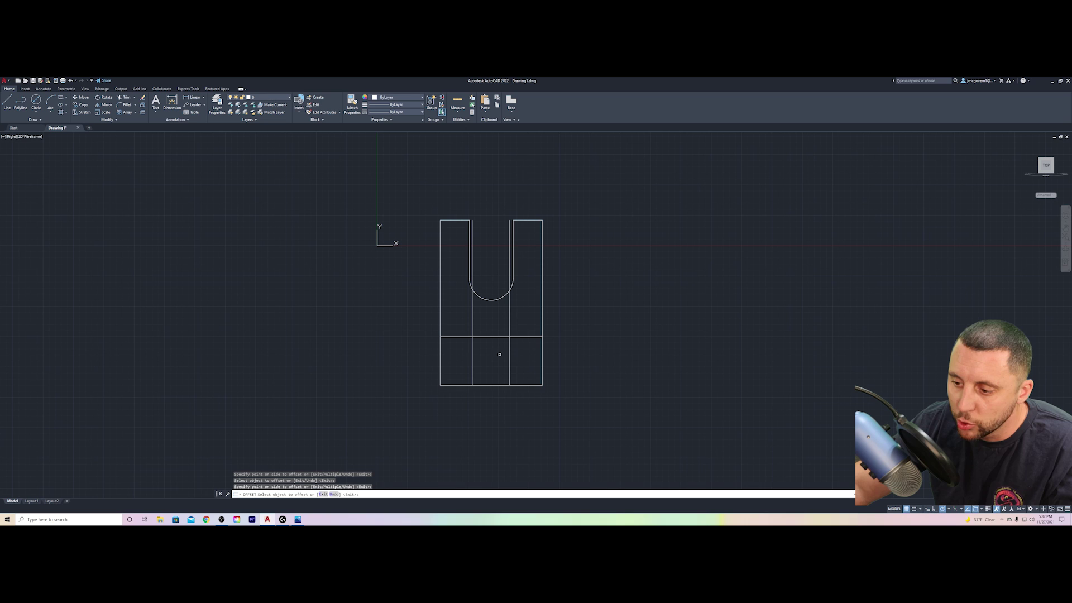
Trim away the outline's two lower corners outside the new vertical lines, below the horizontal step line.
key("Escape")
type("tr")
key("Return")
left_click(564, 405)
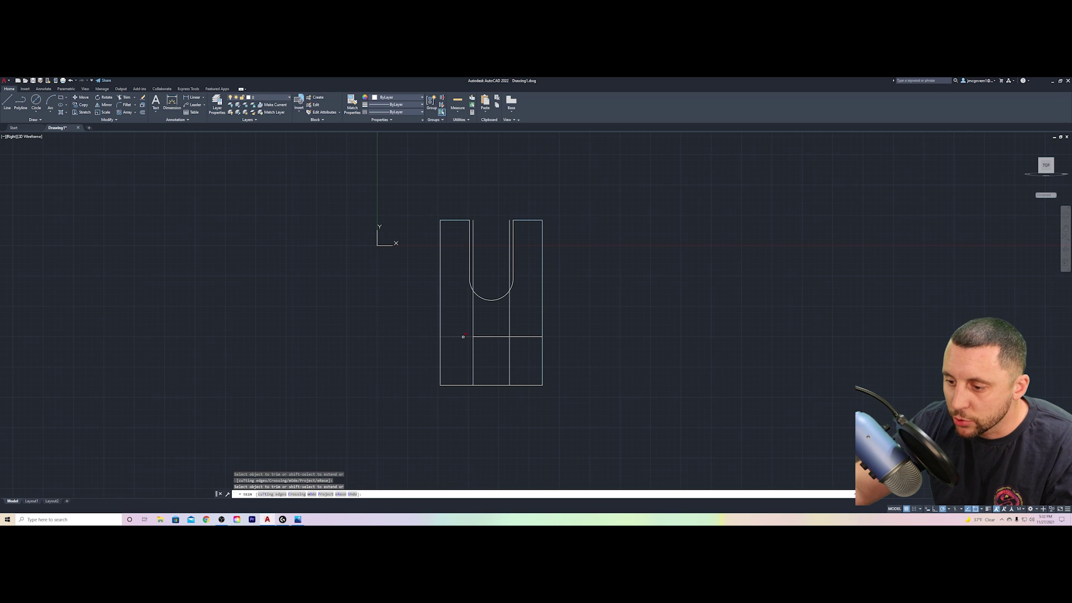
mouse_move(412, 346)
left_mouse_down()
mouse_move(446, 350)
mouse_move(444, 399)
left_mouse_up()
mouse_move(518, 380)
left_mouse_down()
mouse_move(532, 398)
mouse_move(531, 368)
mouse_move(567, 376)
left_mouse_up()
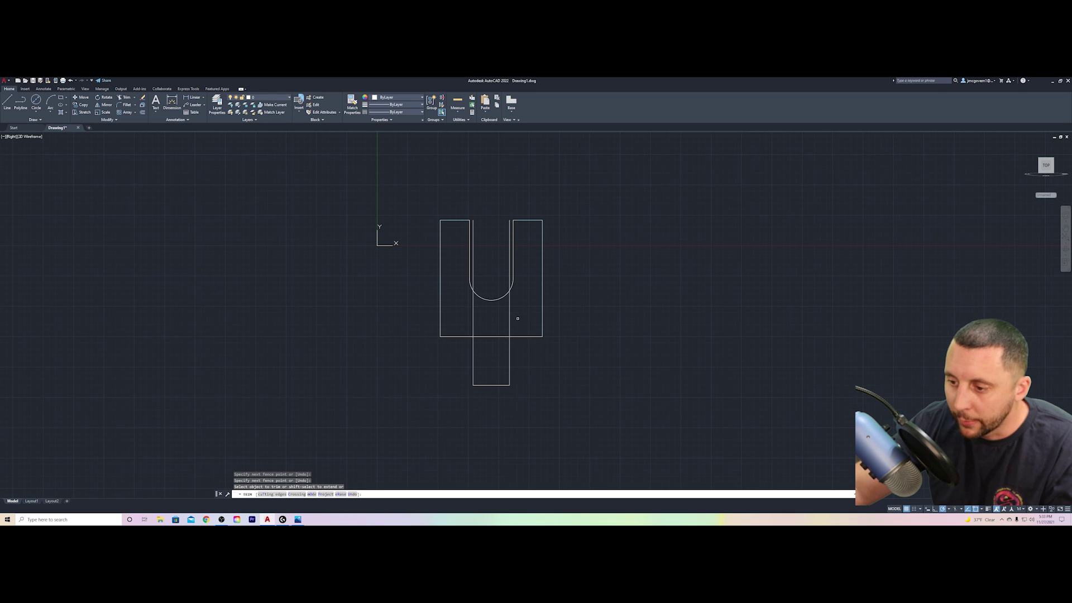
Trim the step line between the two inner verticals, and try trimming those verticals below the slot, undoing that trim.
left_click_drag(517, 311, 462, 316)
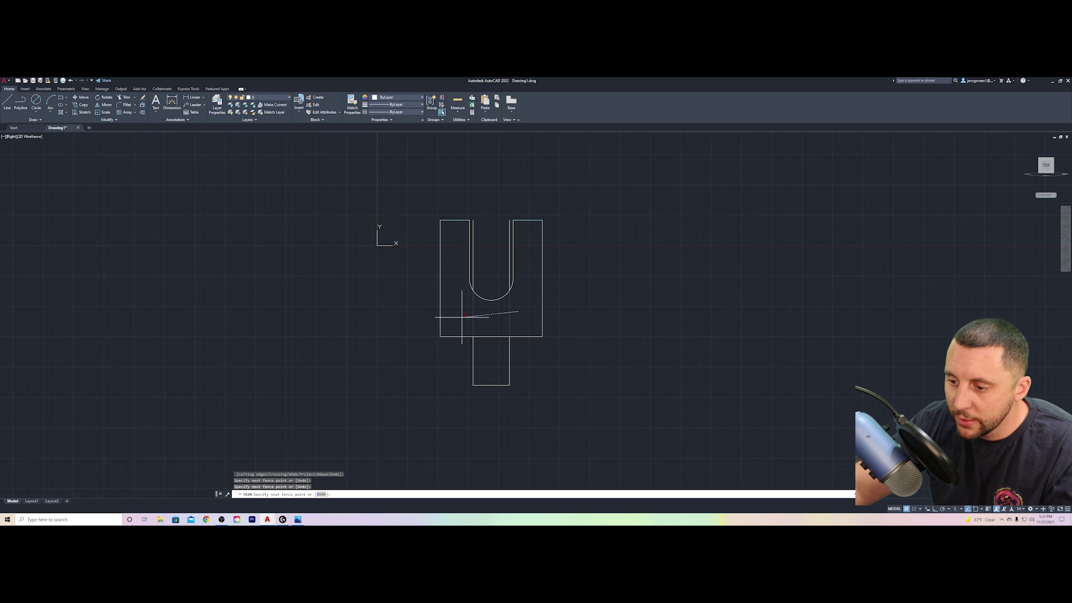
mouse_move(463, 317)
left_mouse_down()
mouse_move(526, 309)
mouse_move(489, 328)
mouse_move(491, 352)
left_mouse_up()
mouse_move(517, 317)
left_mouse_down()
mouse_move(446, 314)
mouse_move(460, 314)
left_mouse_up()
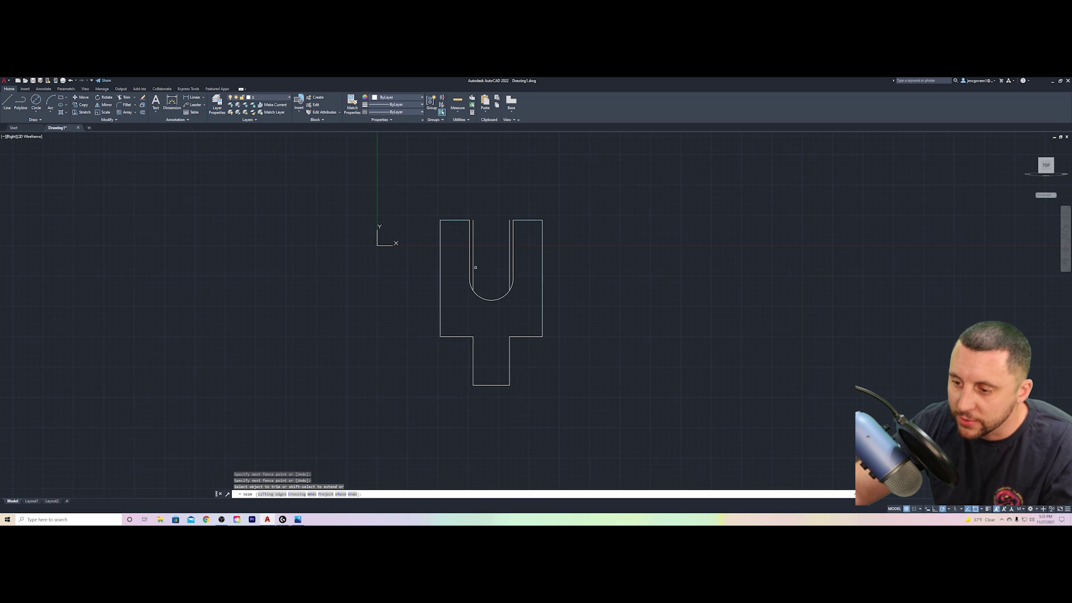
left_click(509, 279)
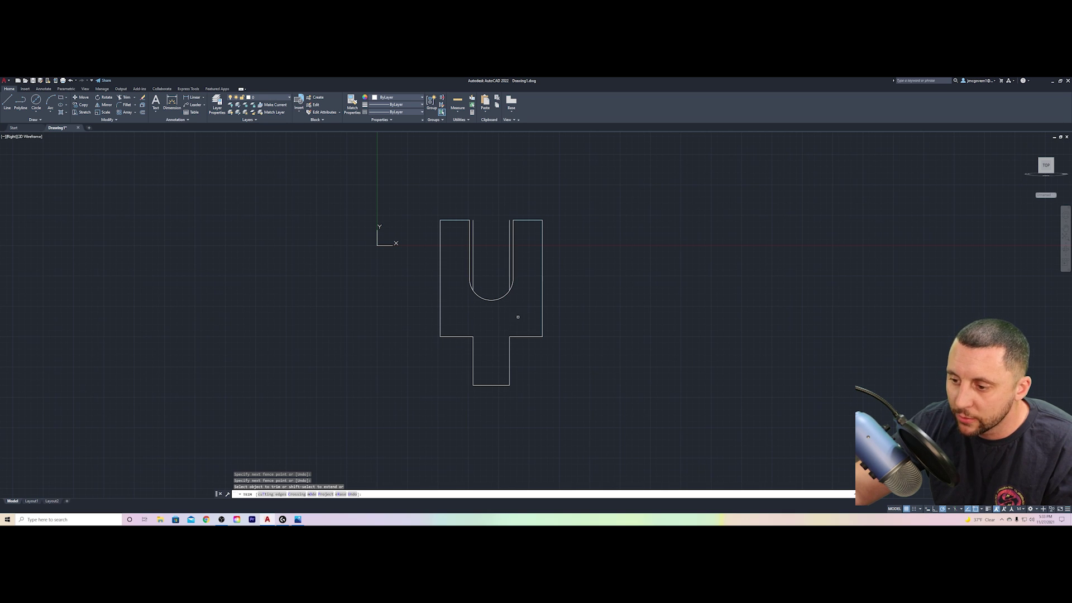
key("ctrl+z")
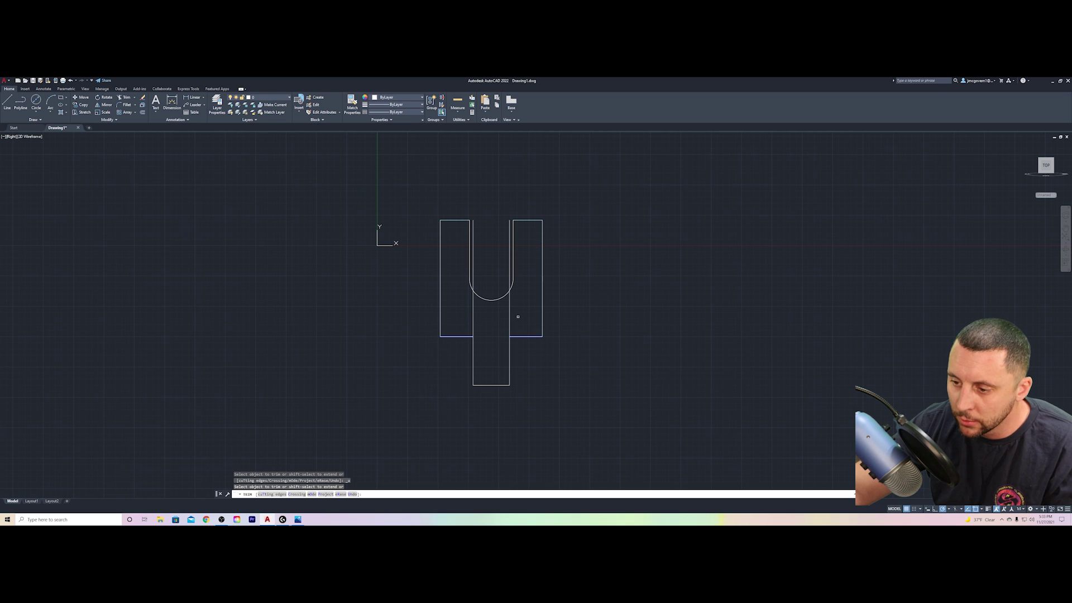
key("Escape")
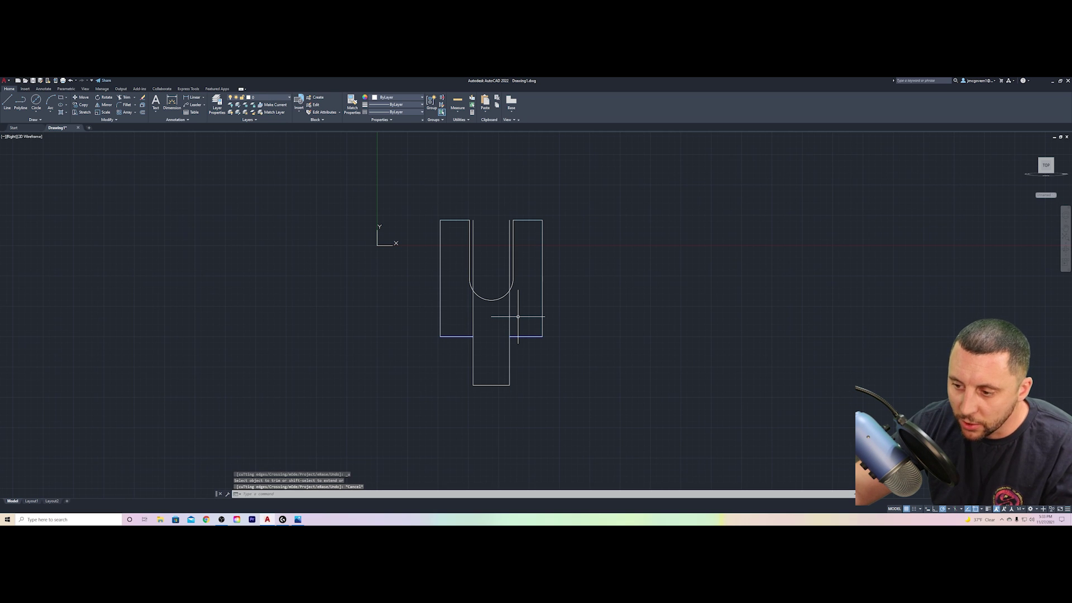
key("Escape")
key("Escape")
key("Escape")
Trim both inner vertical lines above the step, using the two horizontal shoulder edges as cutting edges.
key("space")
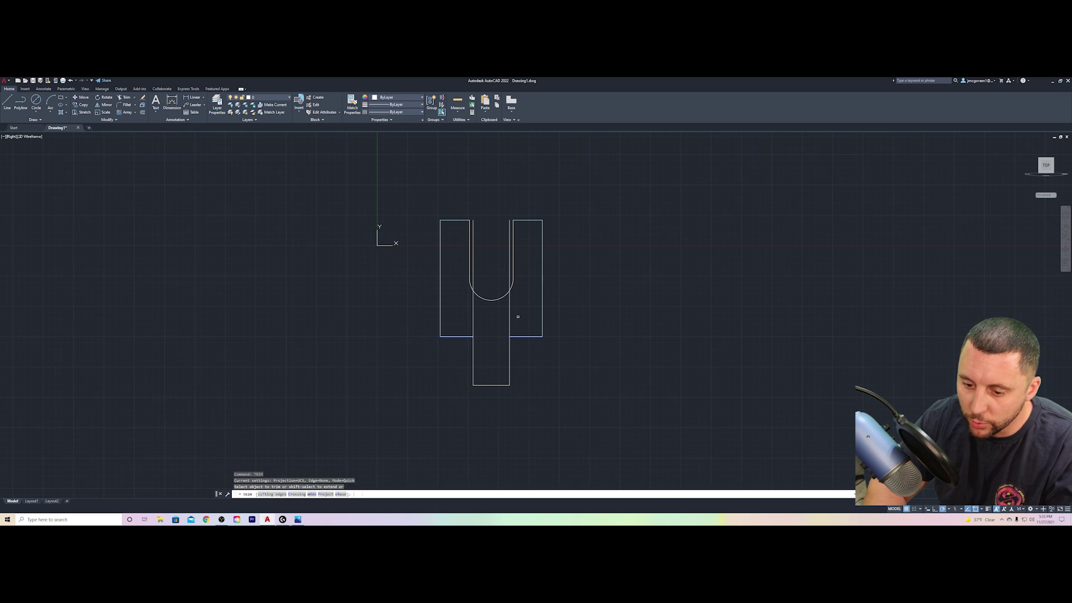
left_click(267, 494)
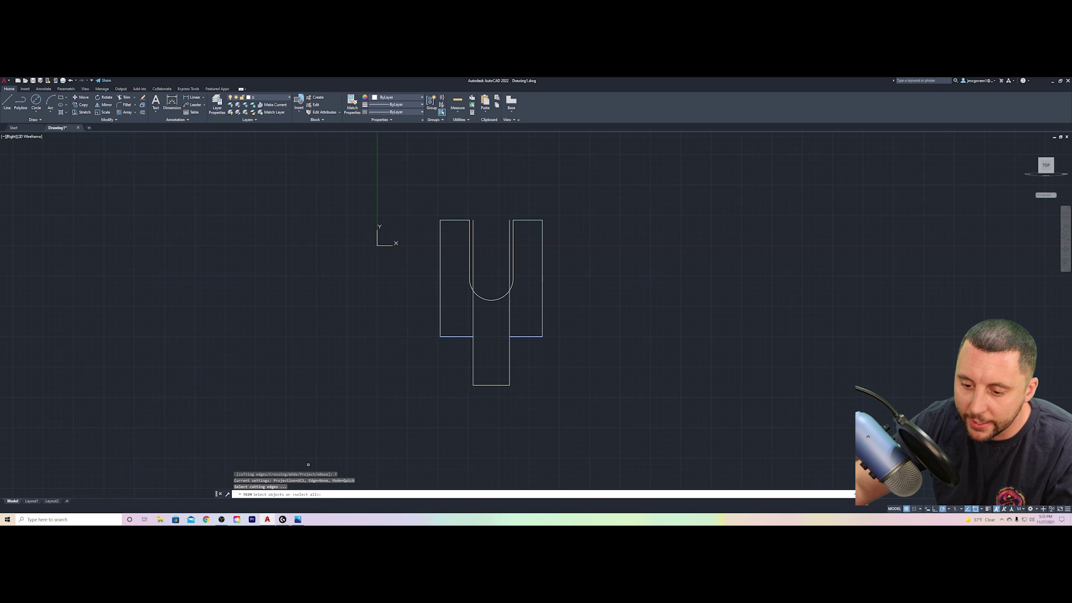
left_click(466, 336)
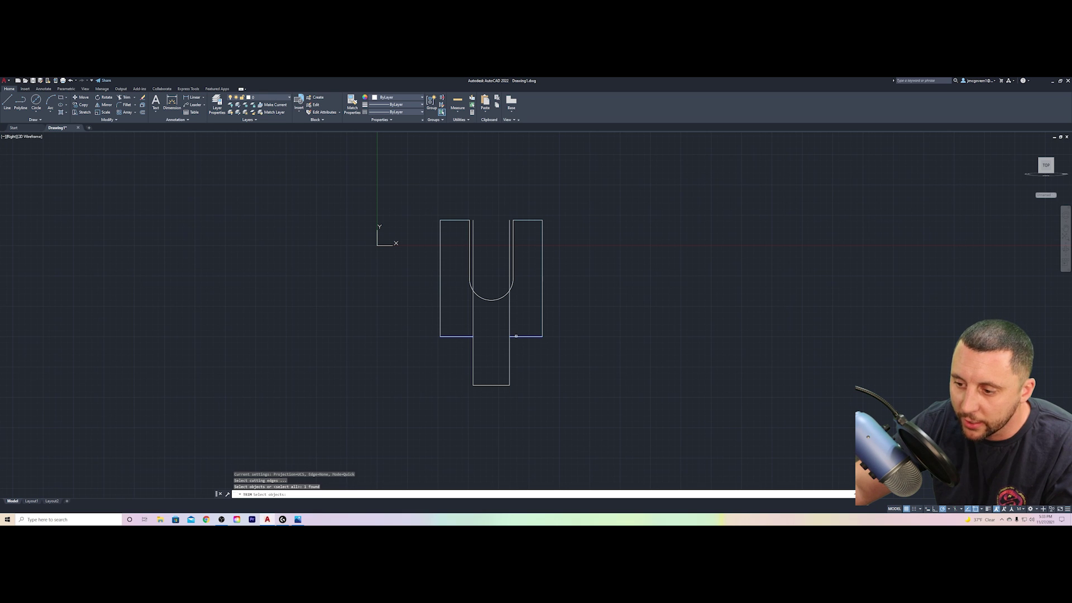
left_click(521, 336)
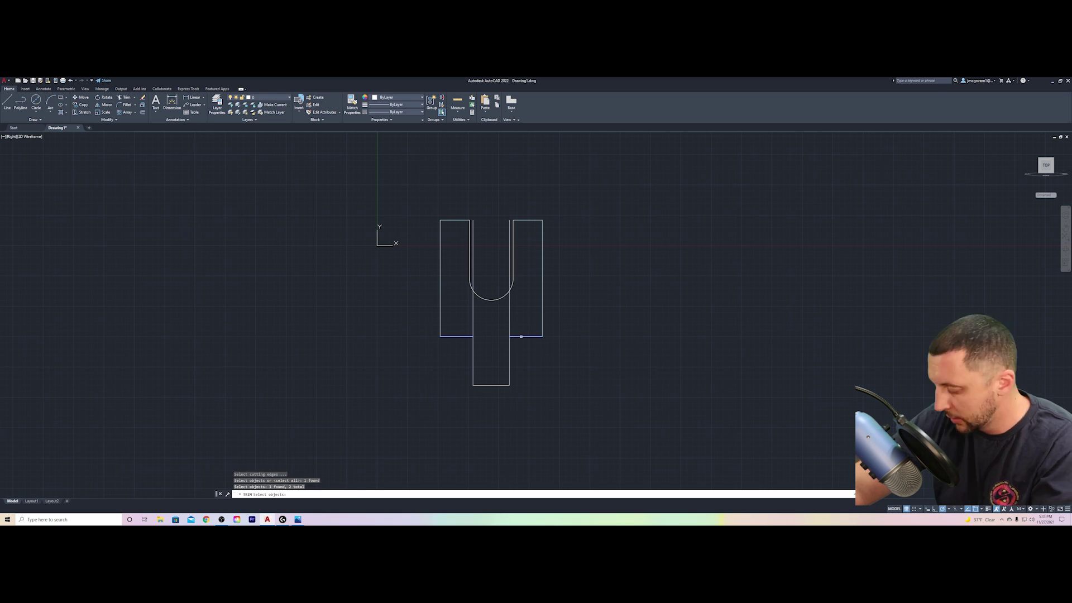
key("Return")
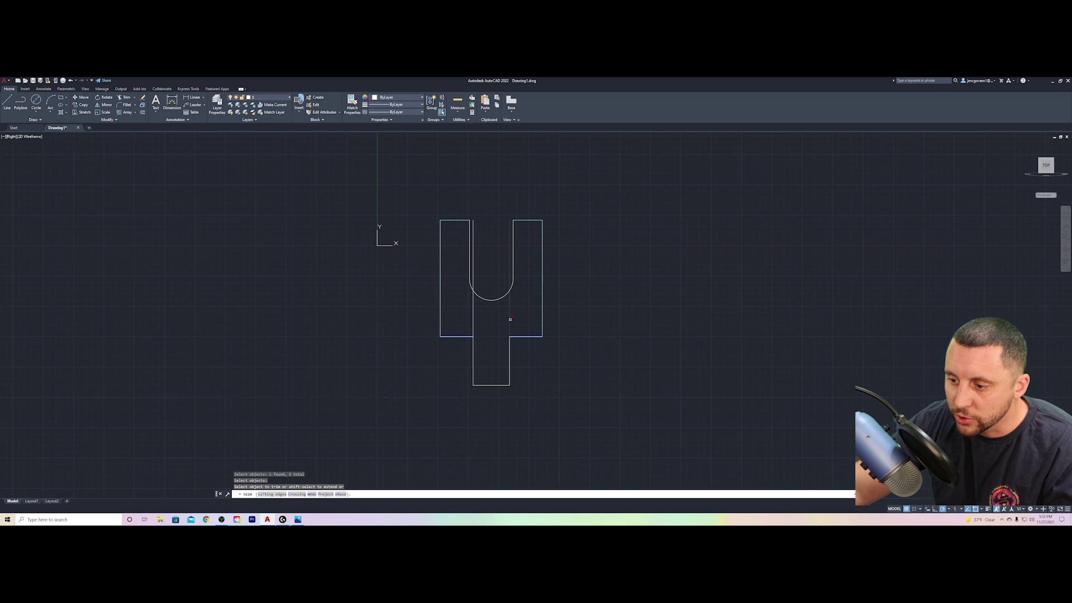
left_click(510, 318)
left_click(473, 319)
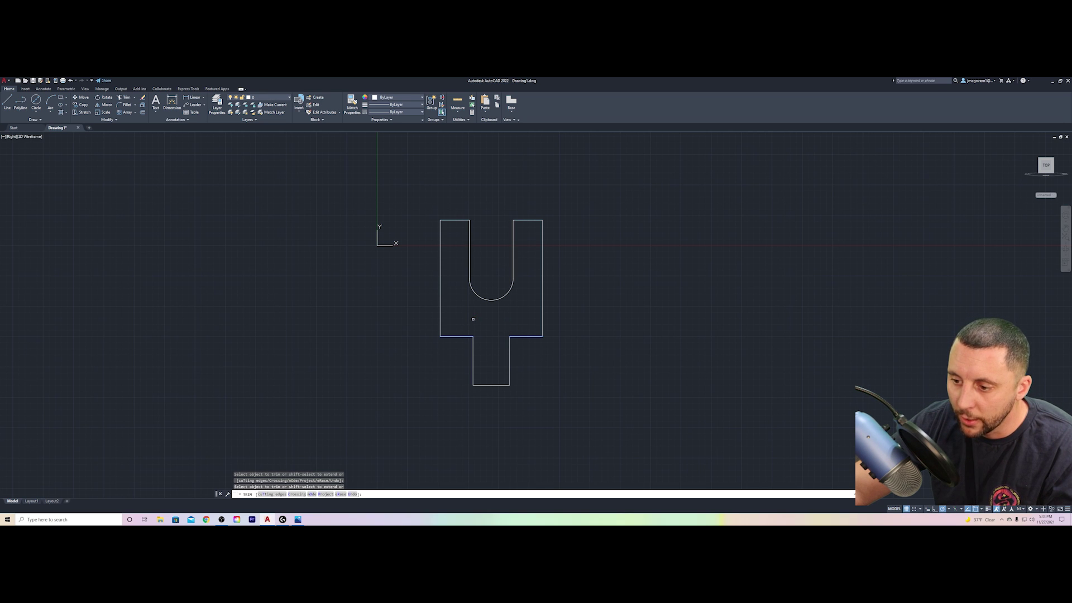
key("Escape")
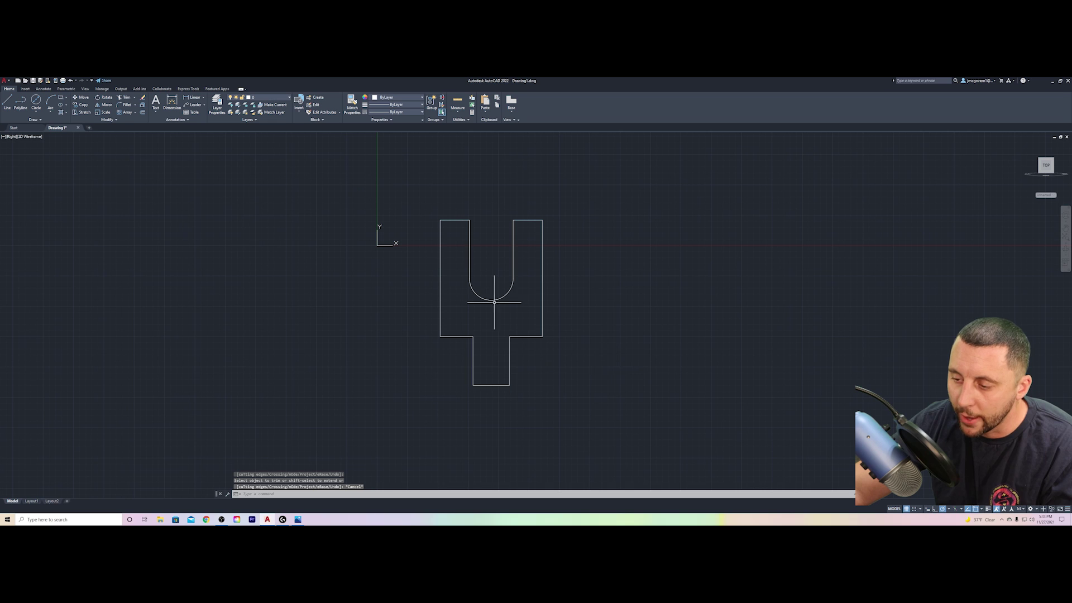
Try joining all segments of the finished outline into one polyline, and undo the join.
left_click(428, 206)
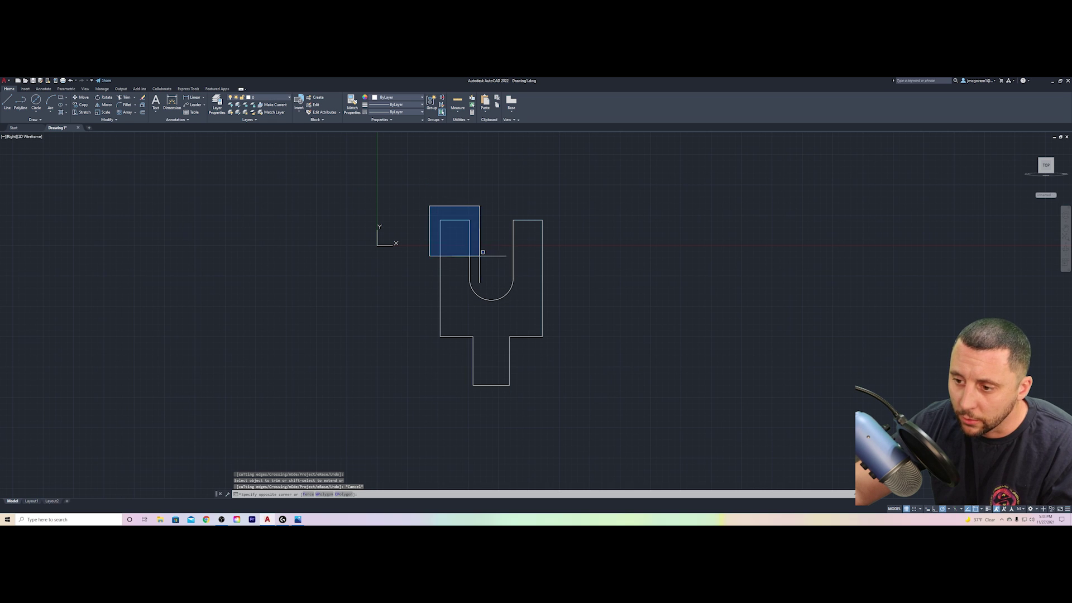
left_click(577, 405)
key("Return")
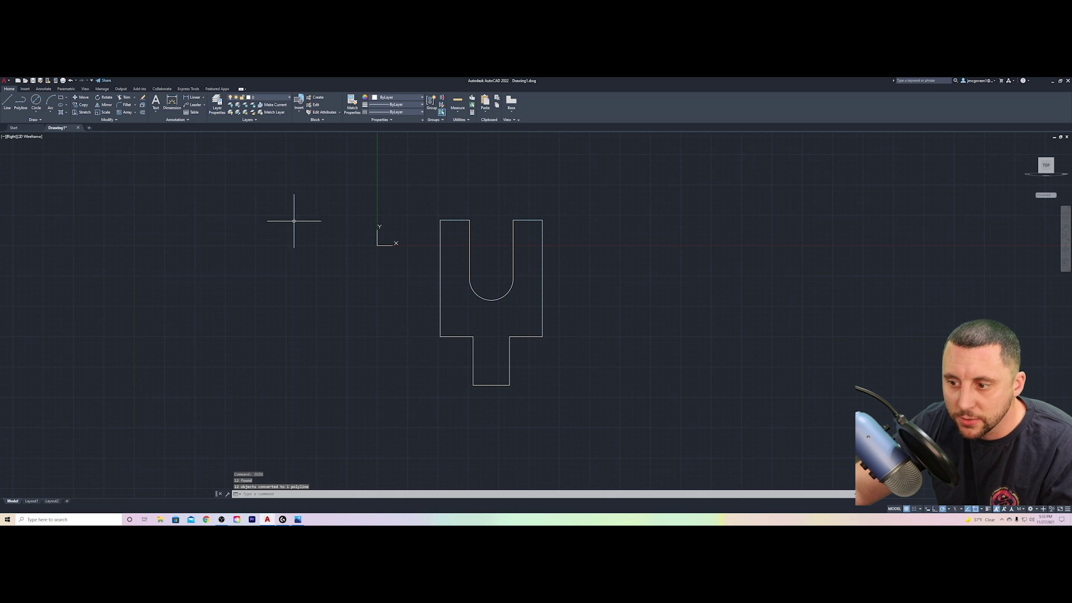
key("ctrl+z")
Switch from the Right view to Top and on to SE Isometric, showing the whole profile.
left_click(8, 137)
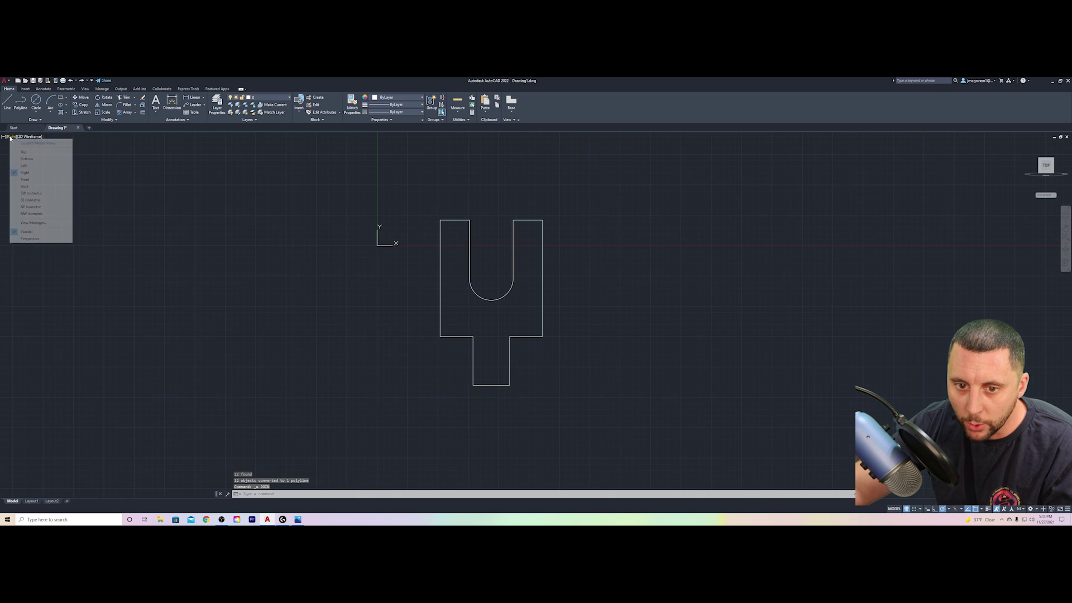
left_click(22, 144)
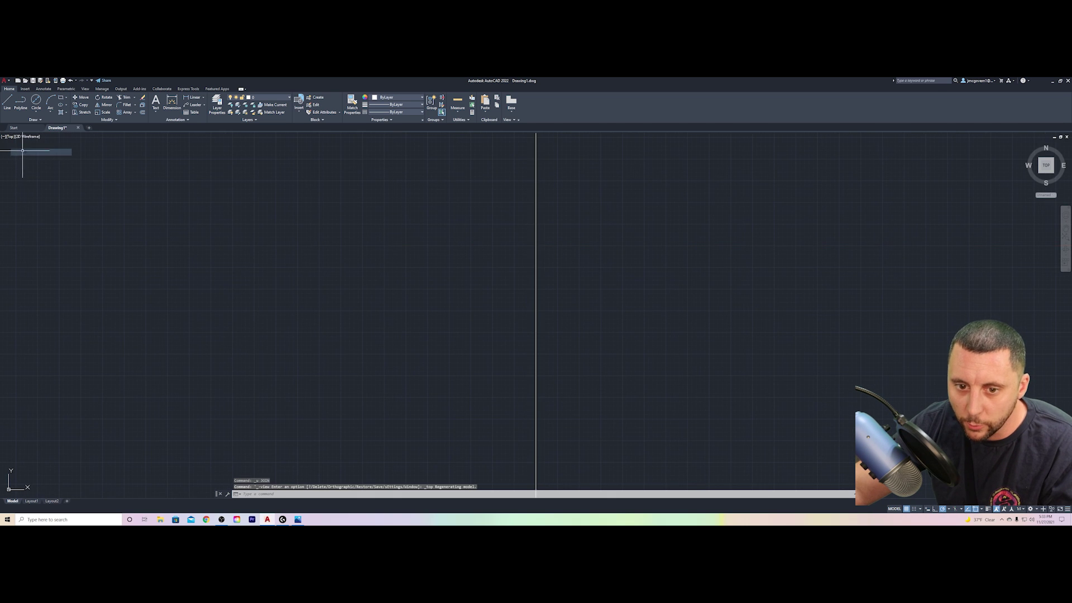
left_click(1053, 175)
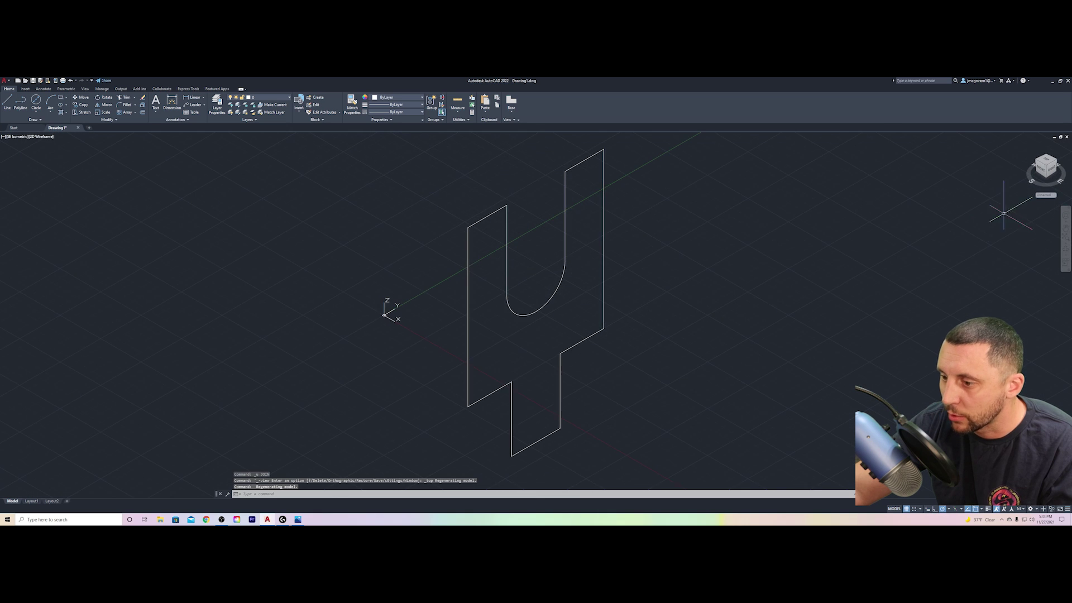
middle_click_drag(724, 305, 642, 300)
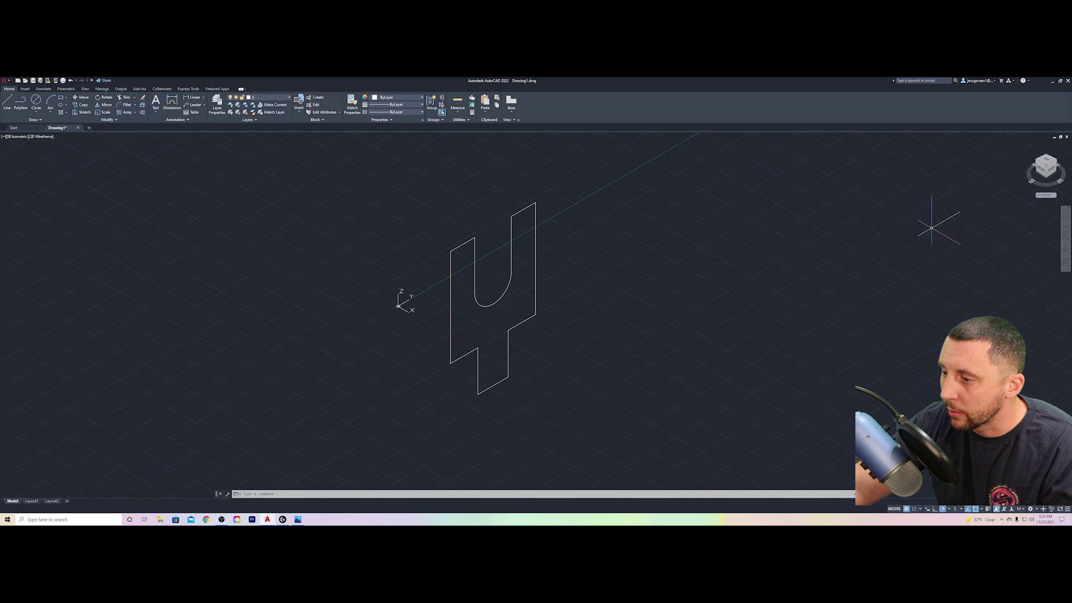
Select the whole profile and clear the selection, with the workspace switched to one offering 3D modelling tools.
left_click(421, 191)
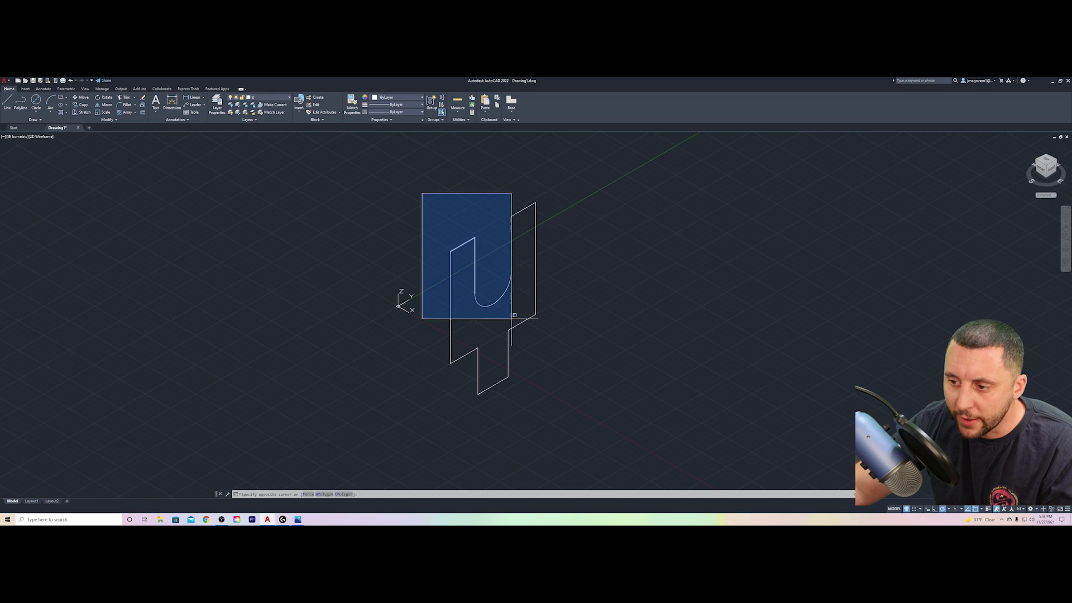
left_click(567, 416)
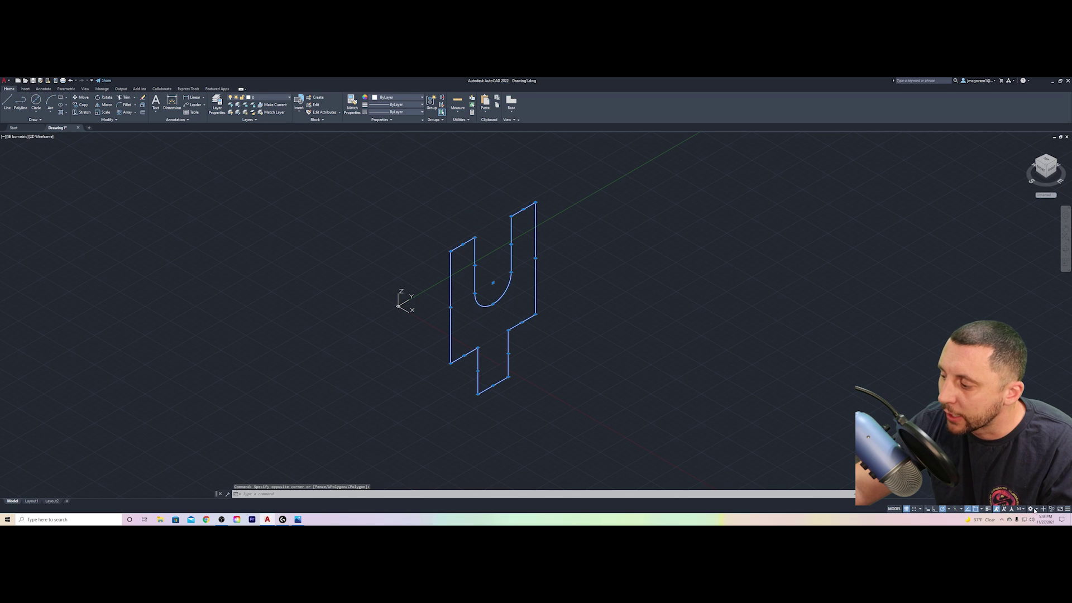
key("Escape")
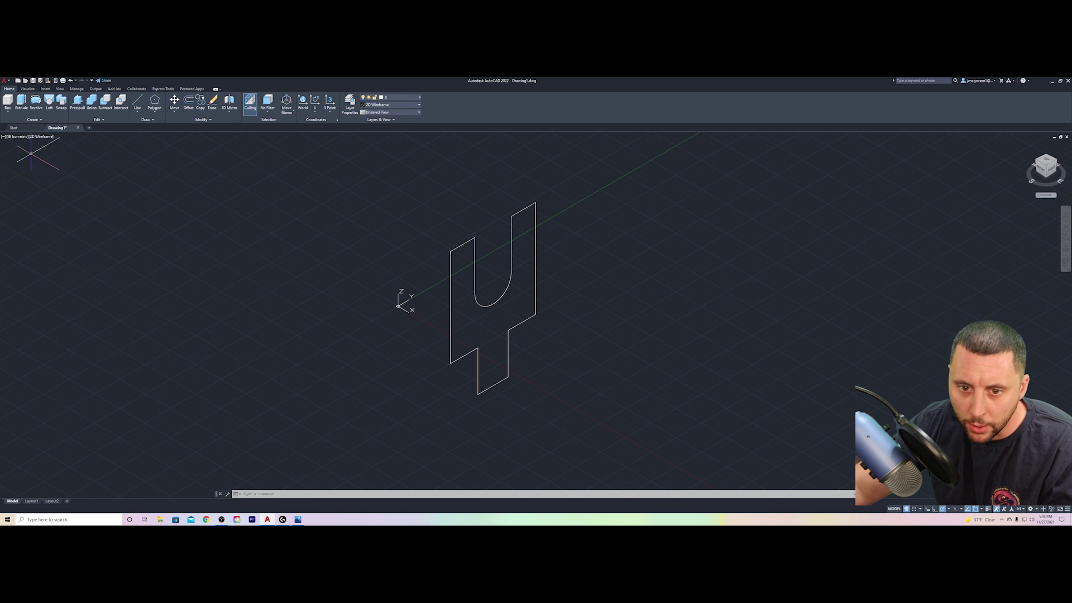
Extrude all segments of the profile by eye in the negative X direction, well past the origin.
left_click(22, 104)
left_click(412, 191)
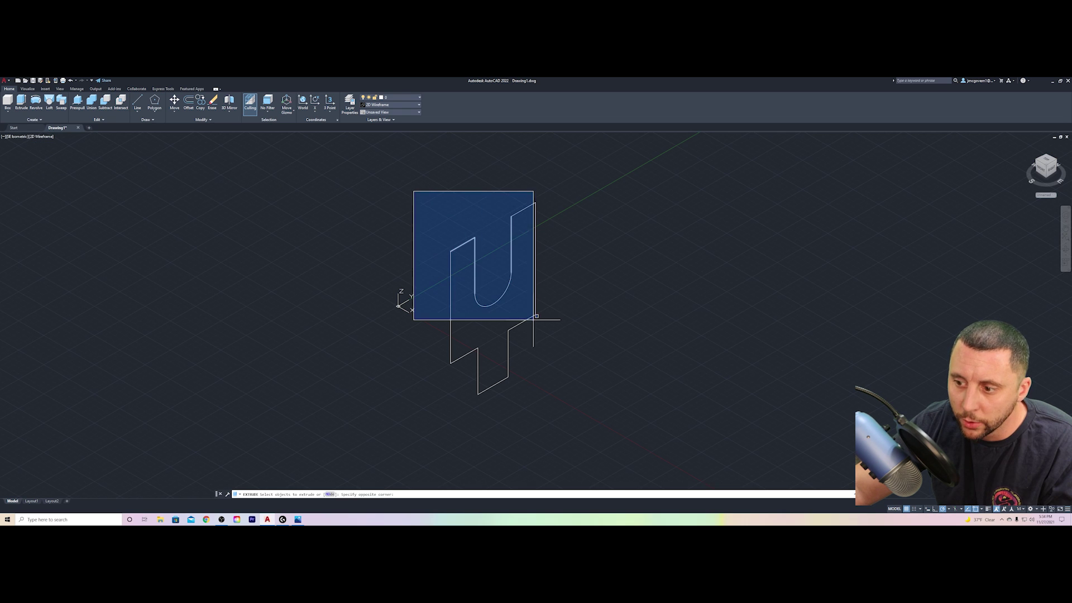
left_click(588, 410)
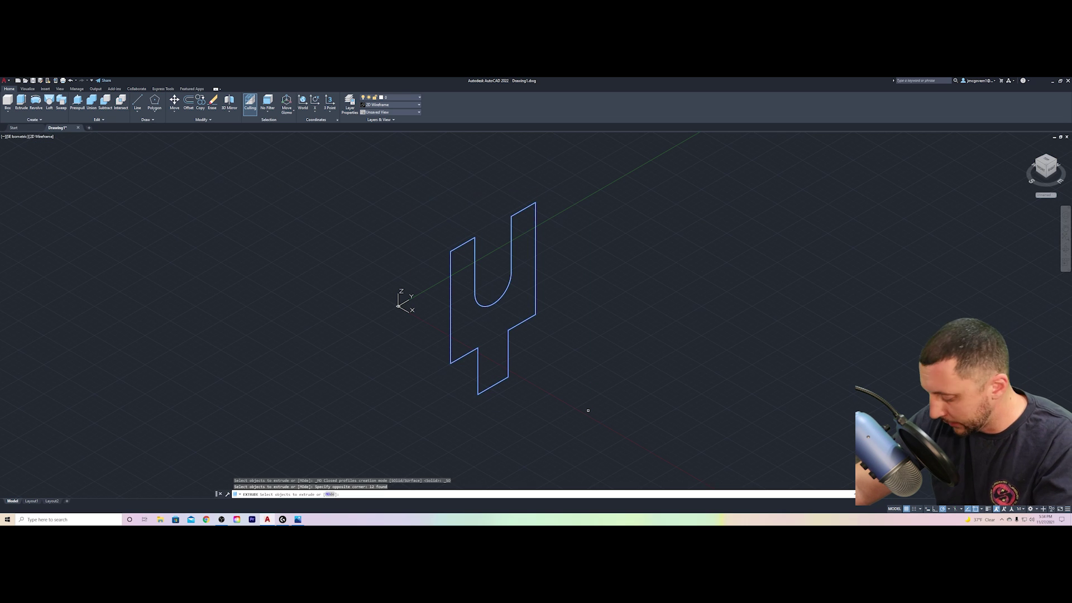
key("Return")
left_click(308, 317)
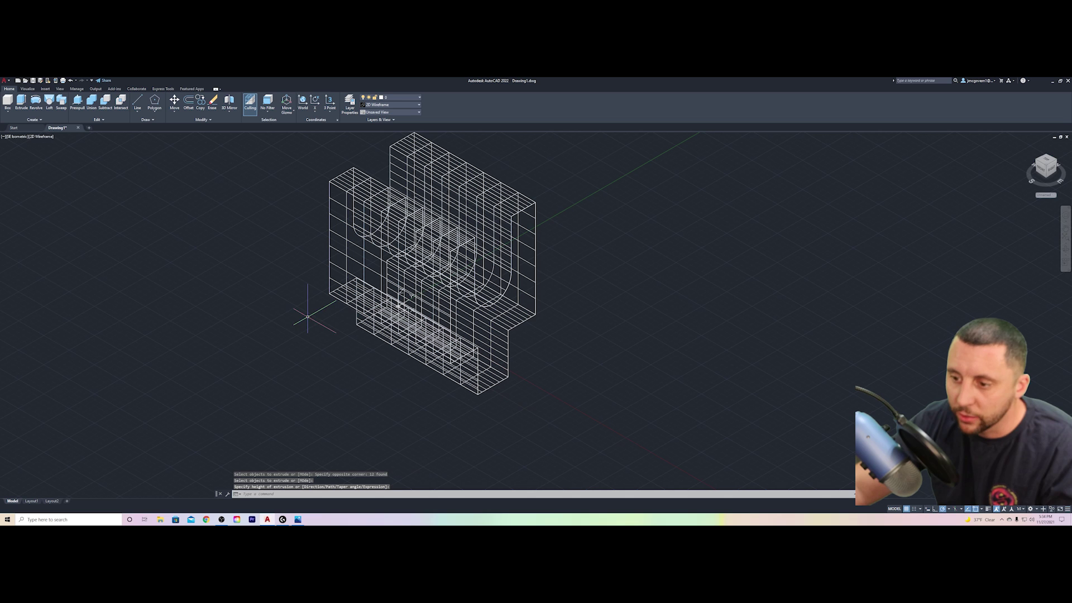
Set the visual style to Conceptual and orbit slightly to view the extruded body.
left_click(44, 136)
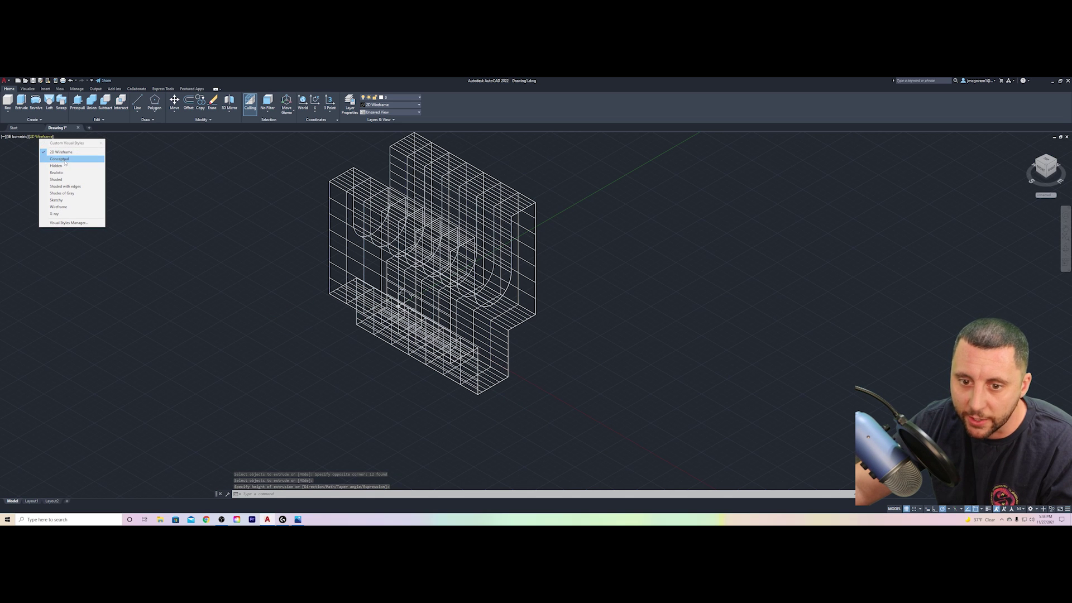
left_click(58, 159)
mouse_move(558, 318)
middle_mouse_down("shift")
mouse_move(546, 293)
mouse_move(548, 311)
middle_mouse_up("shift")
scroll(548, 311, "down", 4)
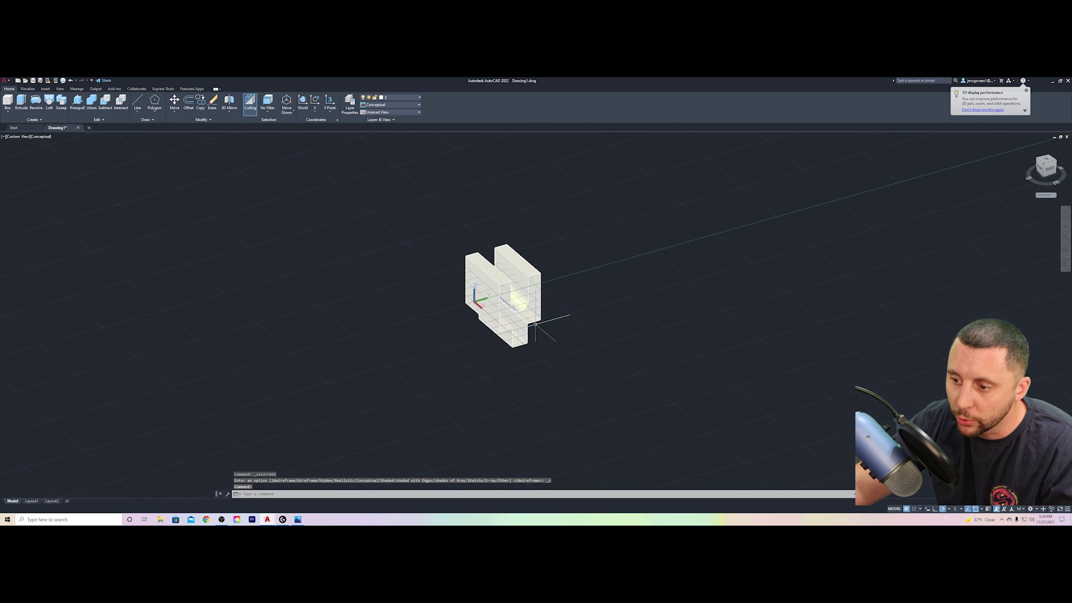
Select the whole extruded body and move it by eye up and away from the origin.
left_click(426, 234)
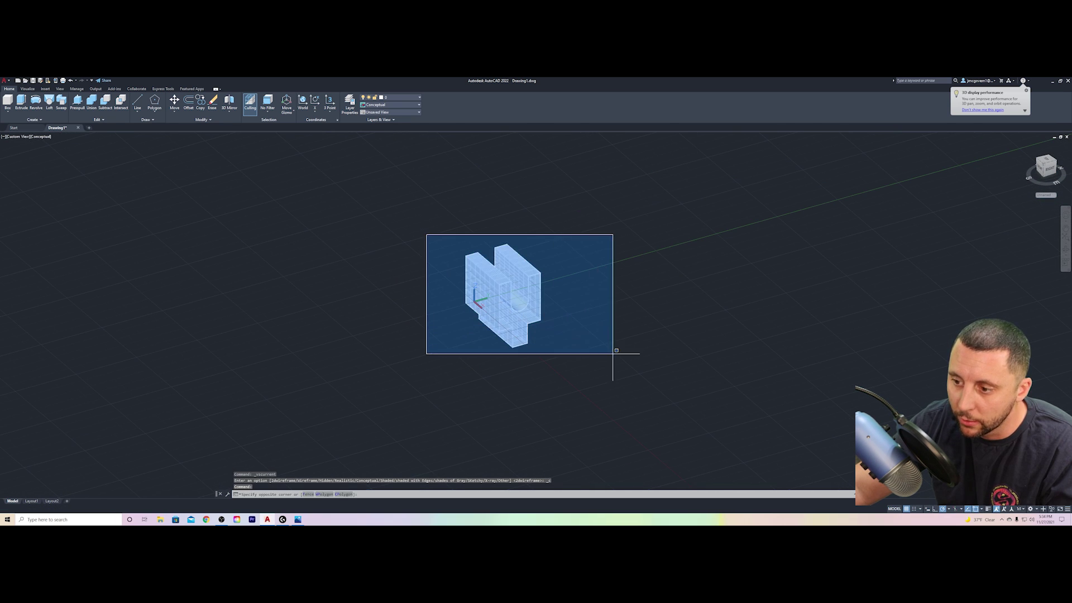
left_click(613, 353)
type("m")
key("Return")
left_click(555, 373)
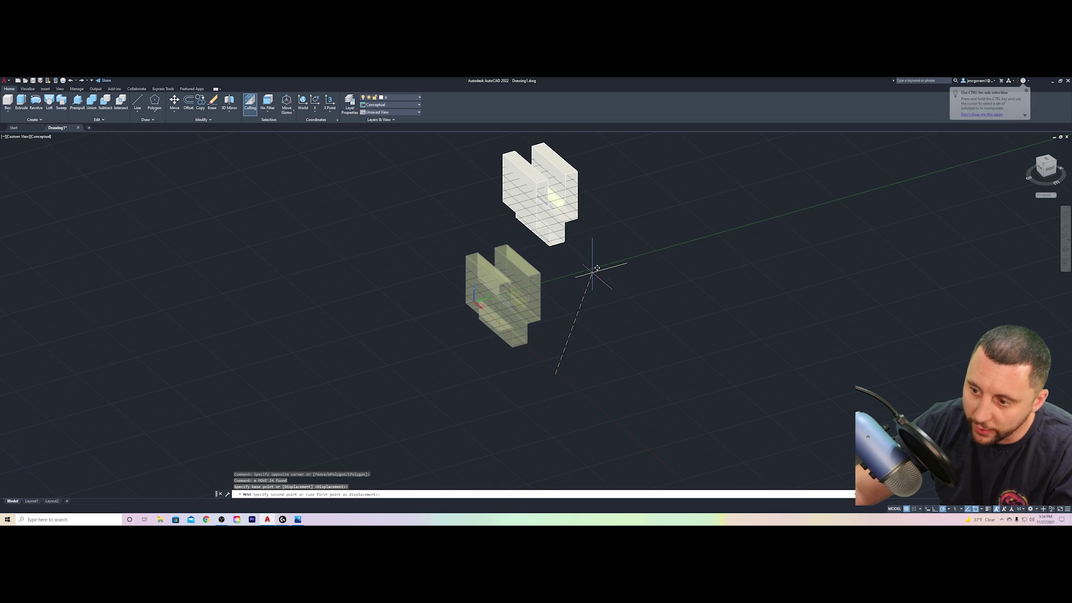
left_click(597, 268)
middle_click_drag(598, 287, 531, 351)
Select the whole extruded body again, raise it by eye along the Z axis and clear the selection.
left_click(413, 191)
left_click(585, 338)
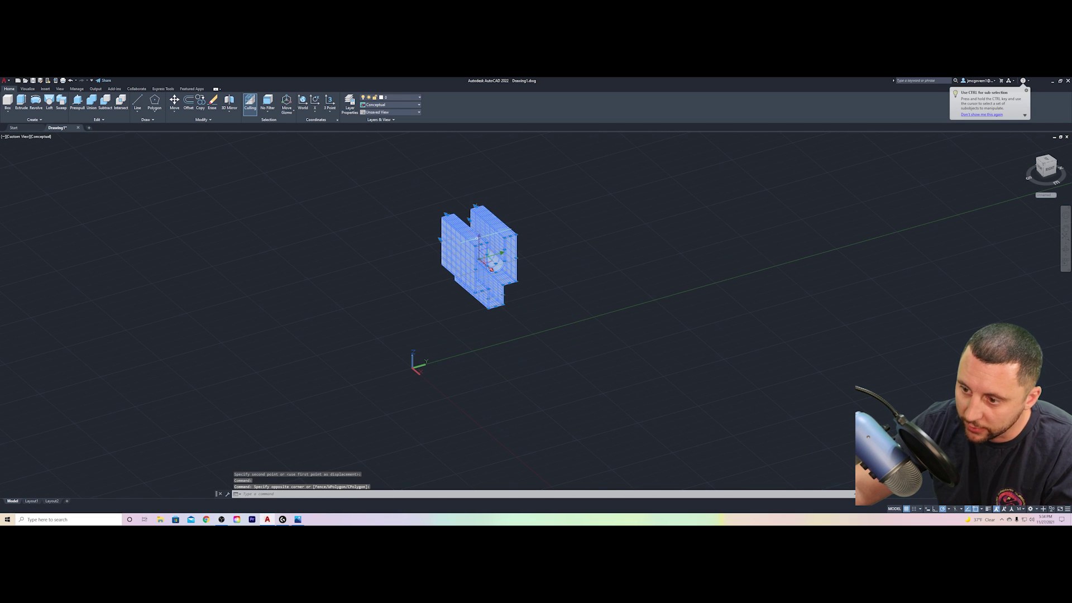
left_click(479, 239)
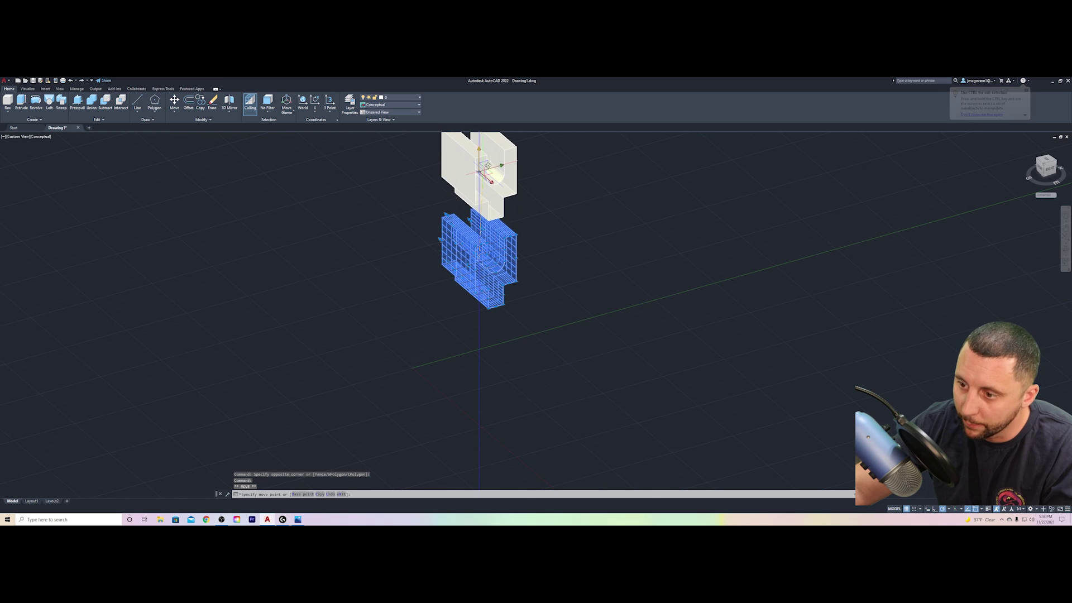
left_click(522, 169)
middle_click_drag(562, 197, 522, 259)
key("Escape")
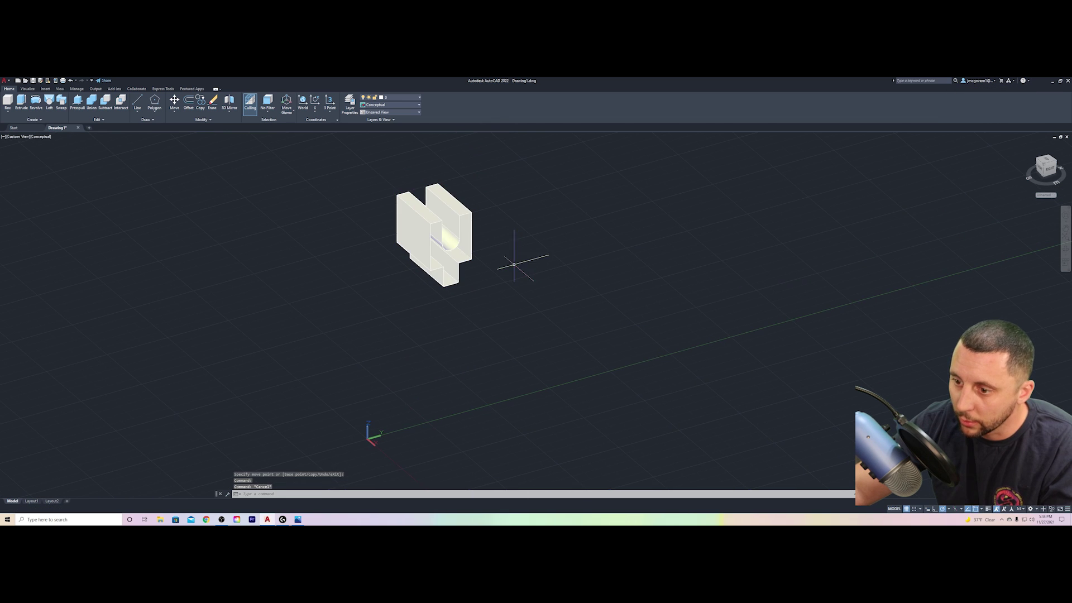
Undo the moves, the Conceptual visual style and the extrusion, back to the flat profile in SE Isometric.
scroll(450, 245, "up", 5)
mouse_move(576, 302)
middle_mouse_down("shift")
mouse_move(526, 268)
mouse_move(574, 293)
middle_mouse_up("shift")
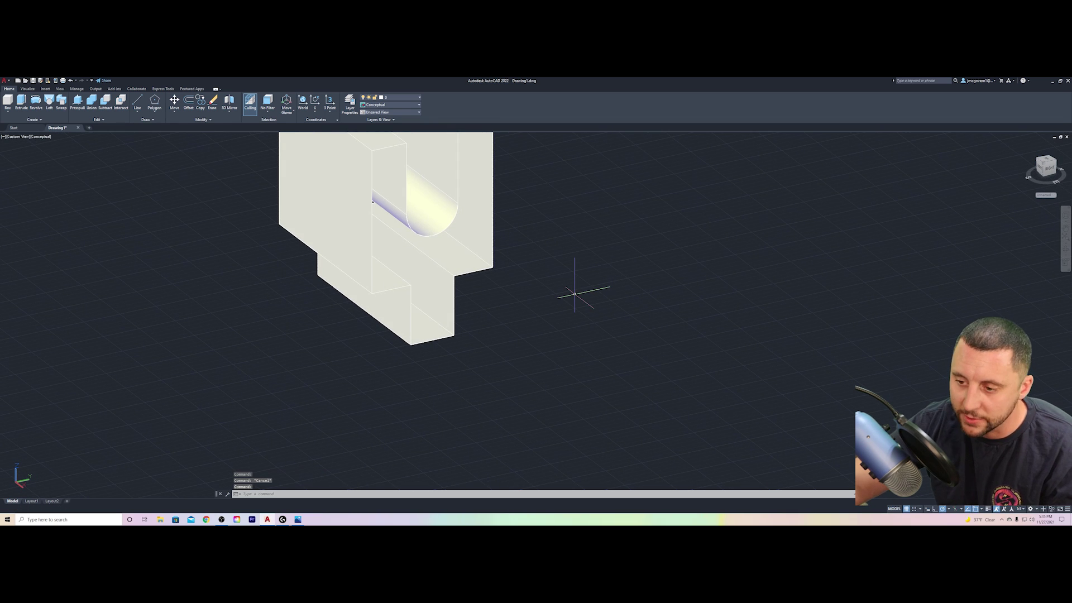
scroll(575, 293, "down", 3)
middle_click_drag(531, 272, 574, 293)
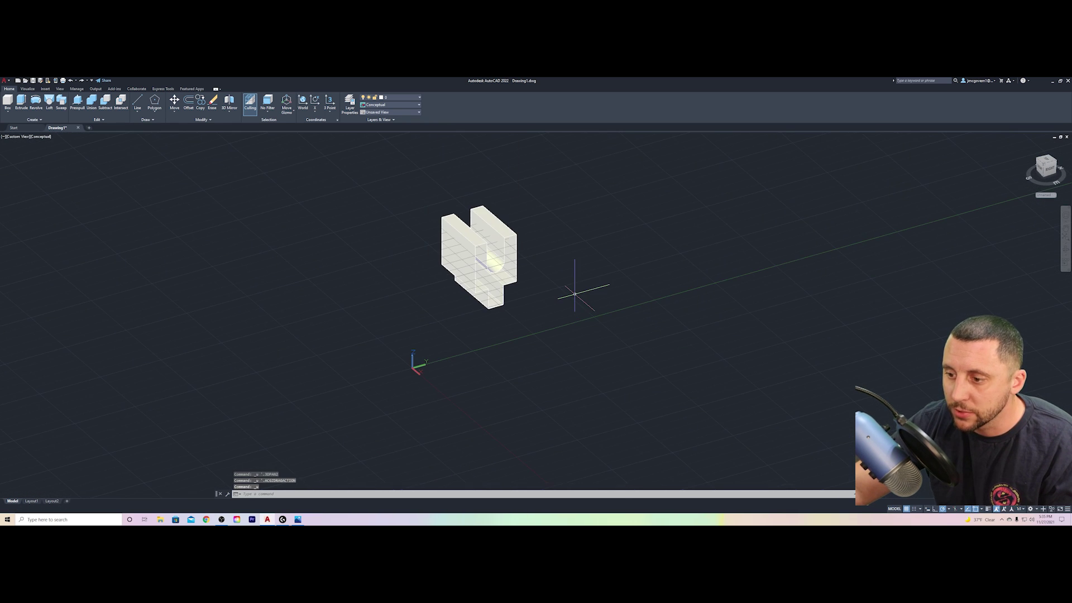
key("F12")
key("ctrl+z")
scroll(574, 294, "down", 5)
Select the flat profile and move it by eye up, clear of the origin.
left_click(523, 247)
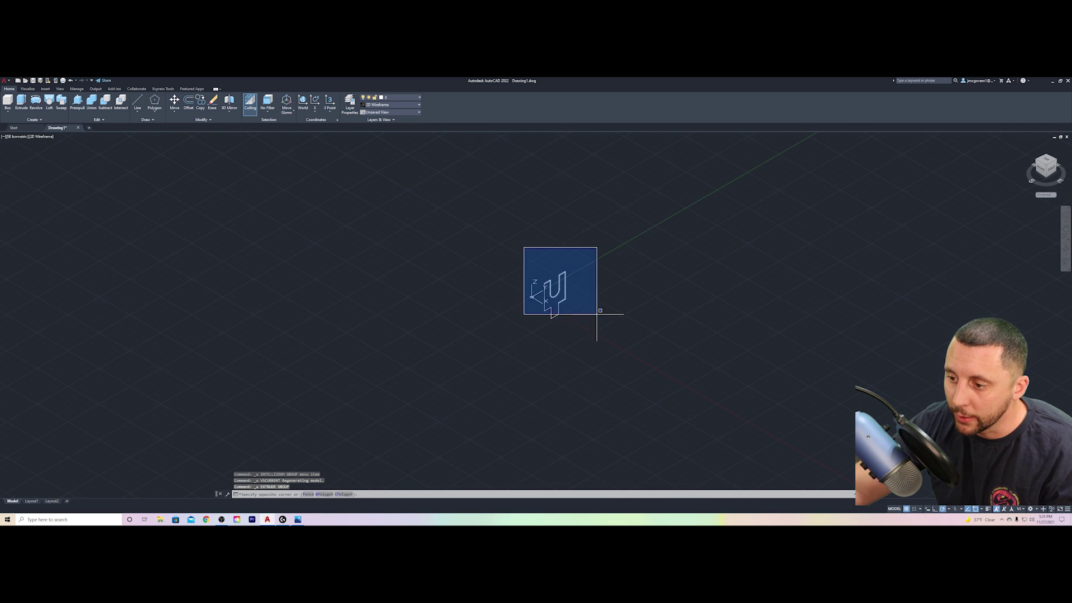
left_click(595, 308)
type("m")
key("Return")
left_click(592, 317)
left_click(595, 218)
middle_click_drag(522, 238, 461, 283)
left_click(463, 142)
left_click(525, 273)
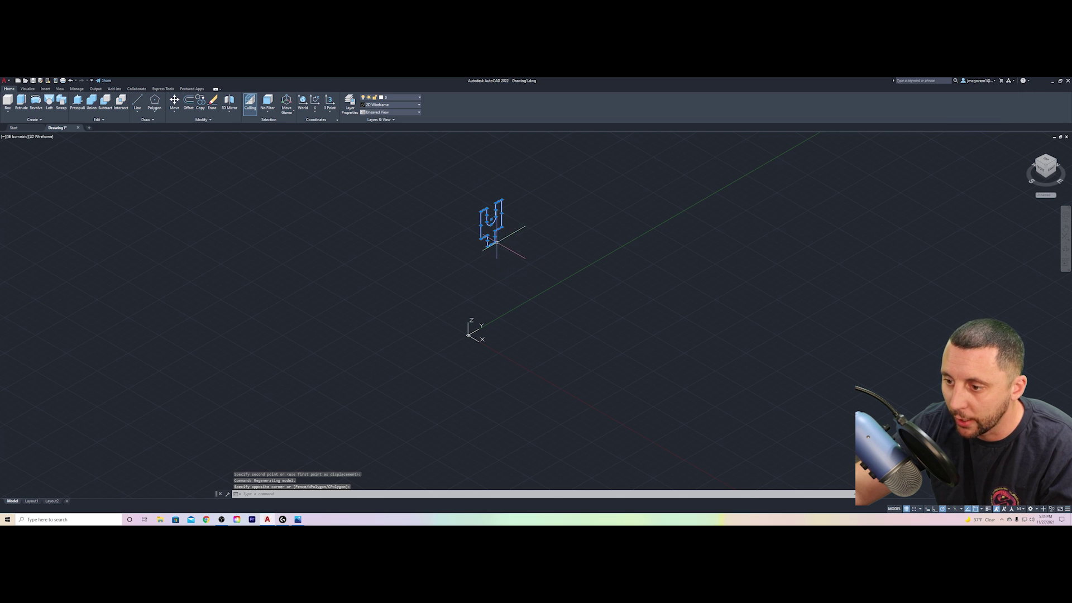
key("Escape")
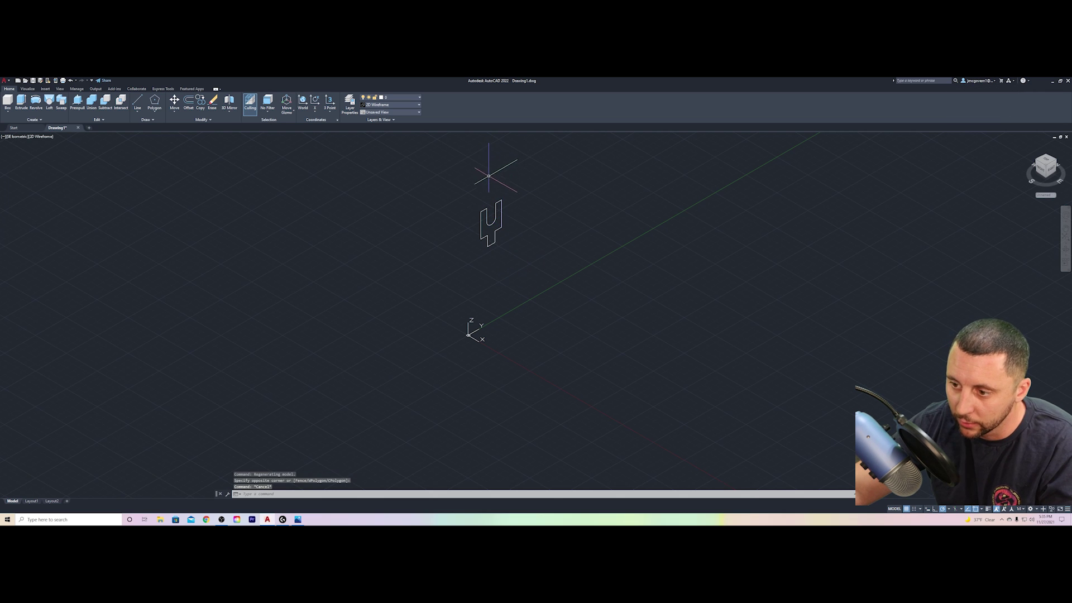
Examine the moved profile's position in the Right view, switch to Top and return to SE Isometric.
left_click(18, 138)
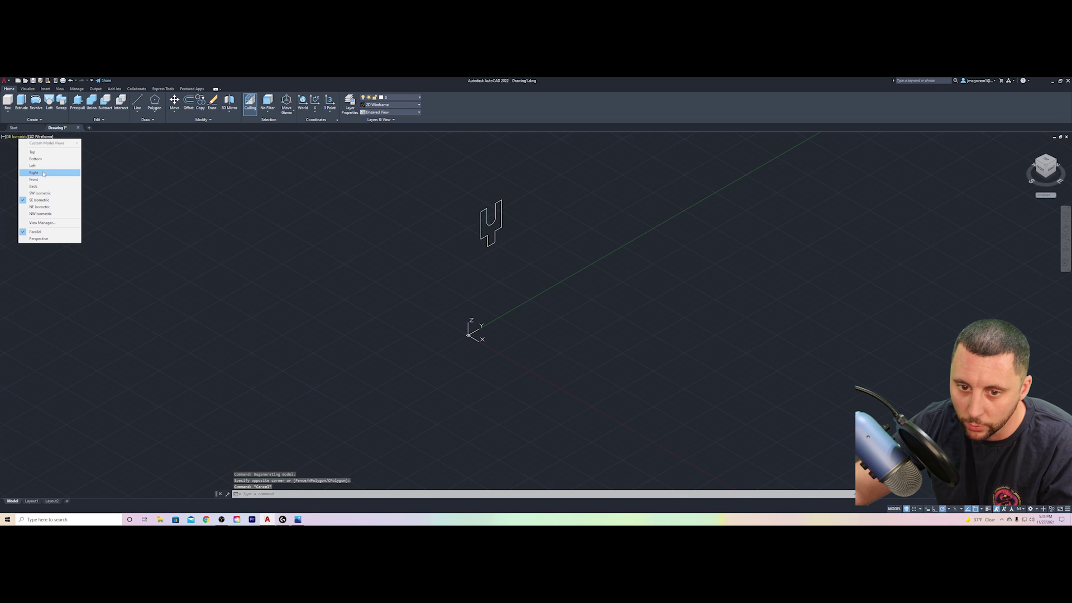
left_click(44, 173)
scroll(366, 281, "down", 6)
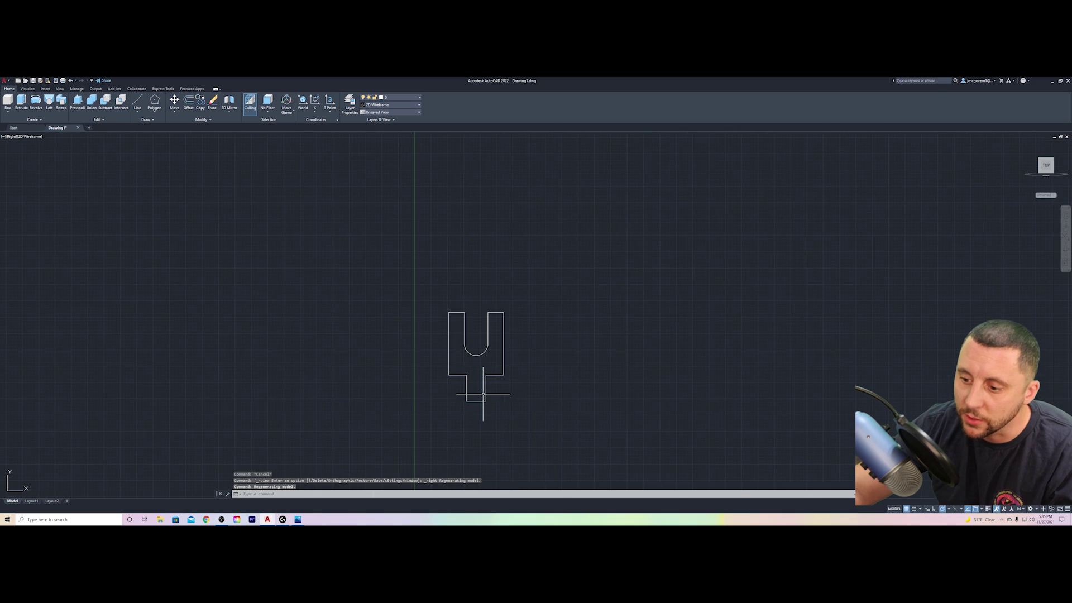
middle_click_drag(459, 362, 394, 248)
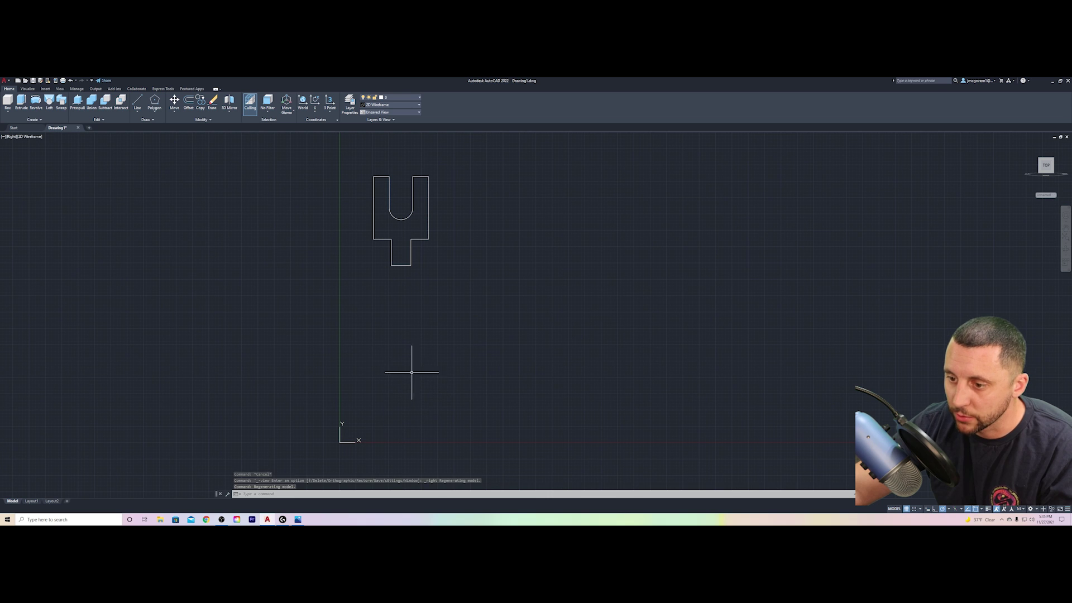
left_click(11, 136)
left_click(22, 152)
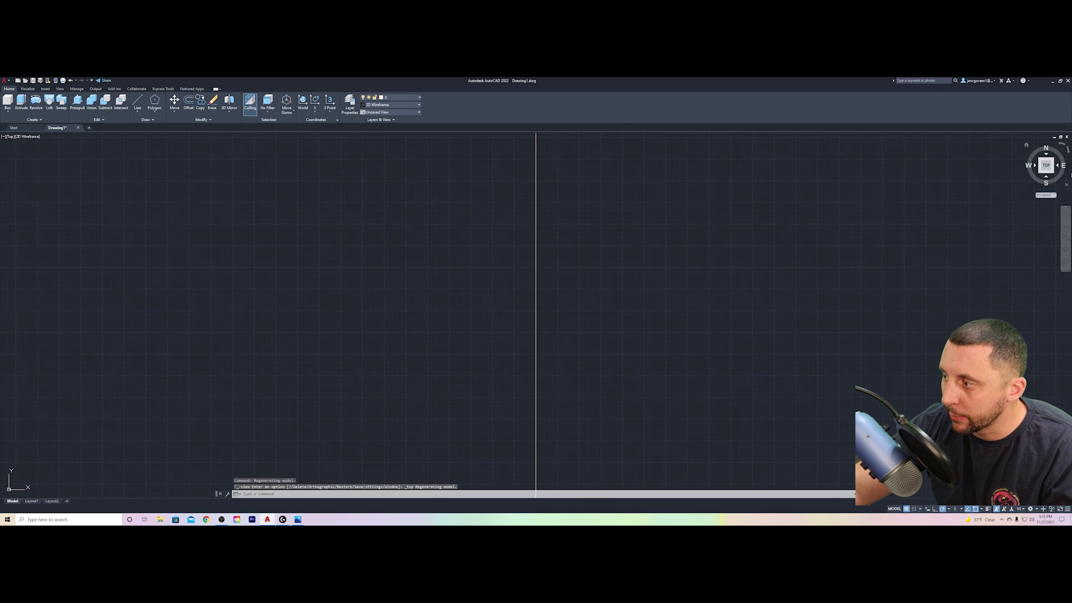
left_click(1054, 175)
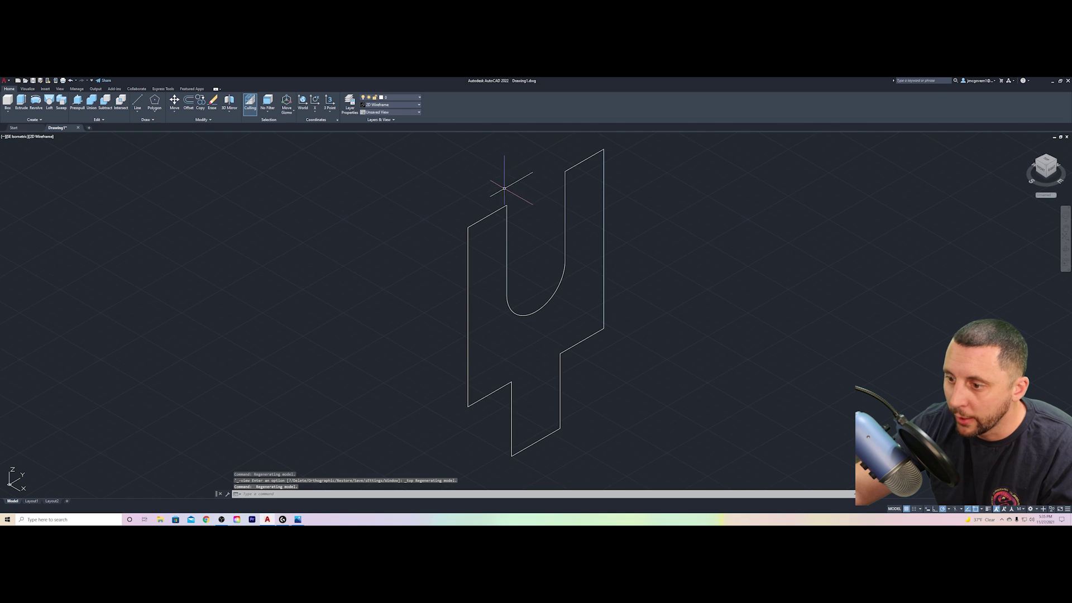
Join all the lines and the arc of the profile into a single polyline.
left_click(429, 152)
left_click(565, 287)
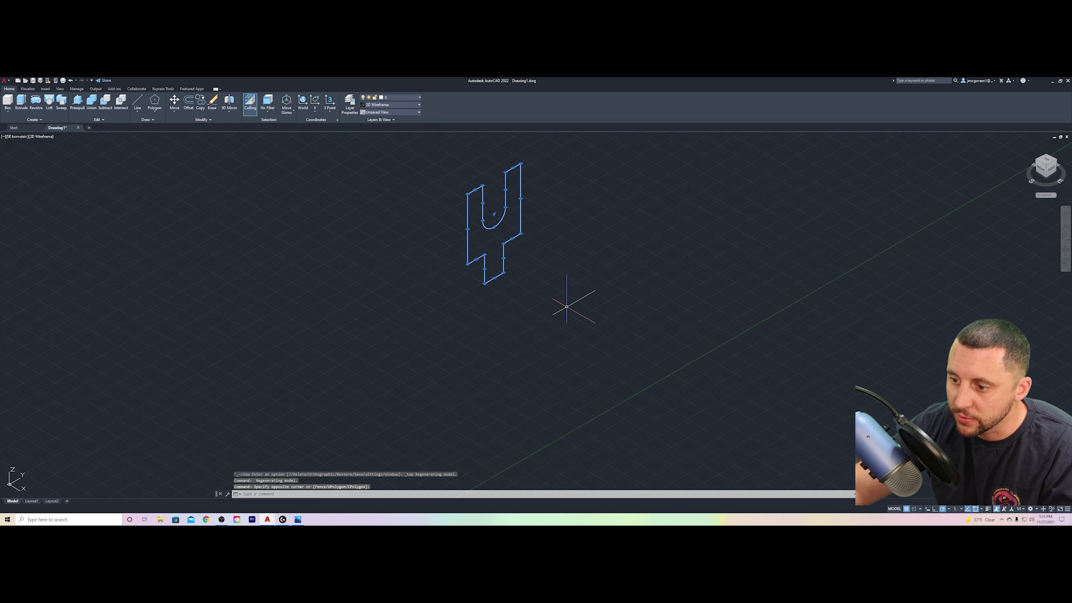
type("join")
key("Return")
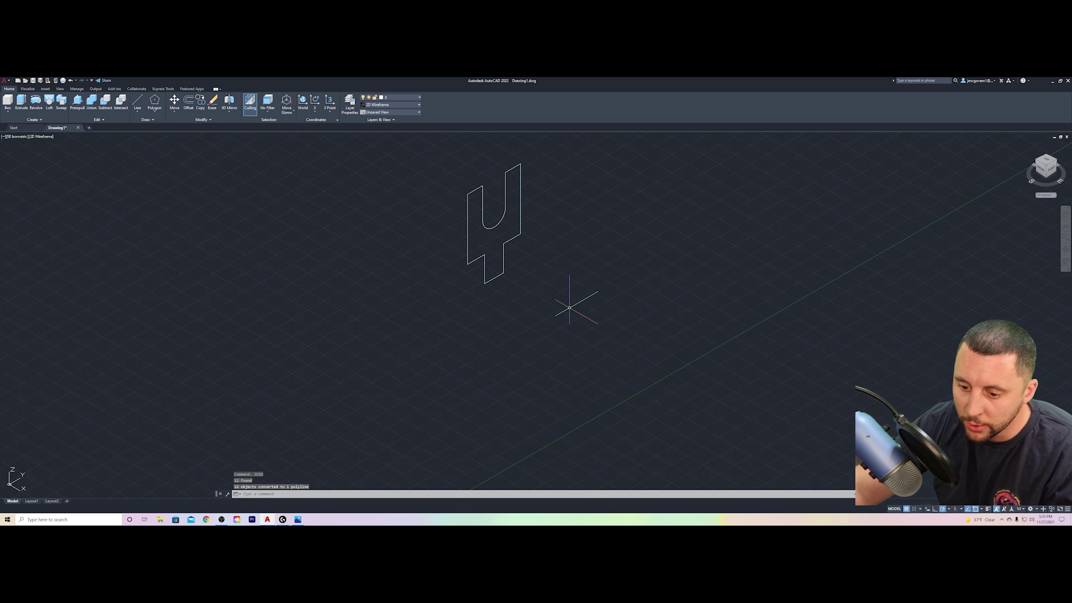
Look up part 6's depth in the reference image and extrude the joined profile by 22.
left_click(485, 269)
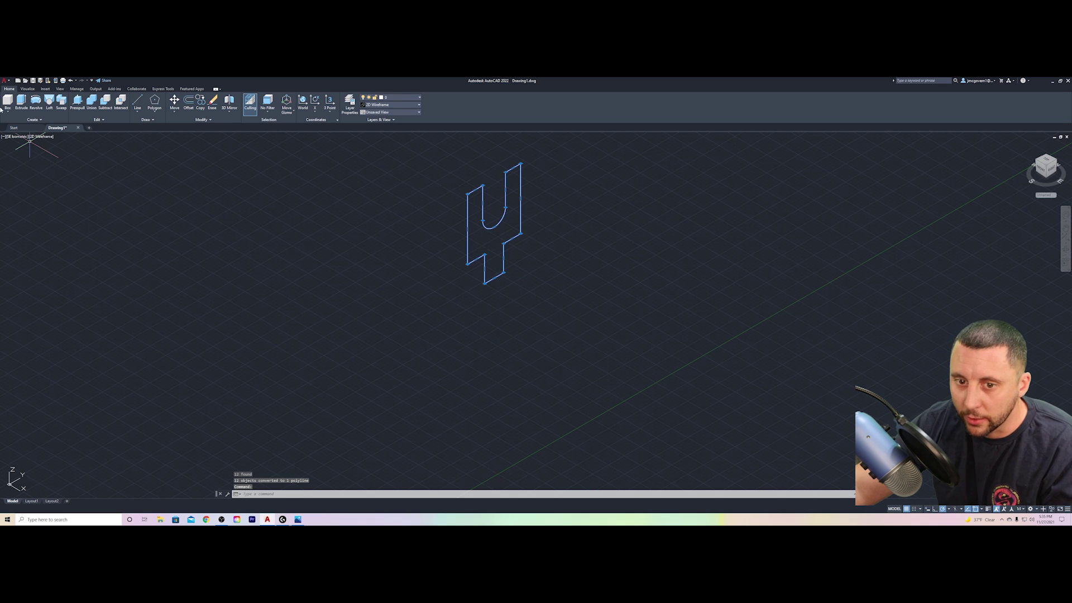
left_click(22, 101)
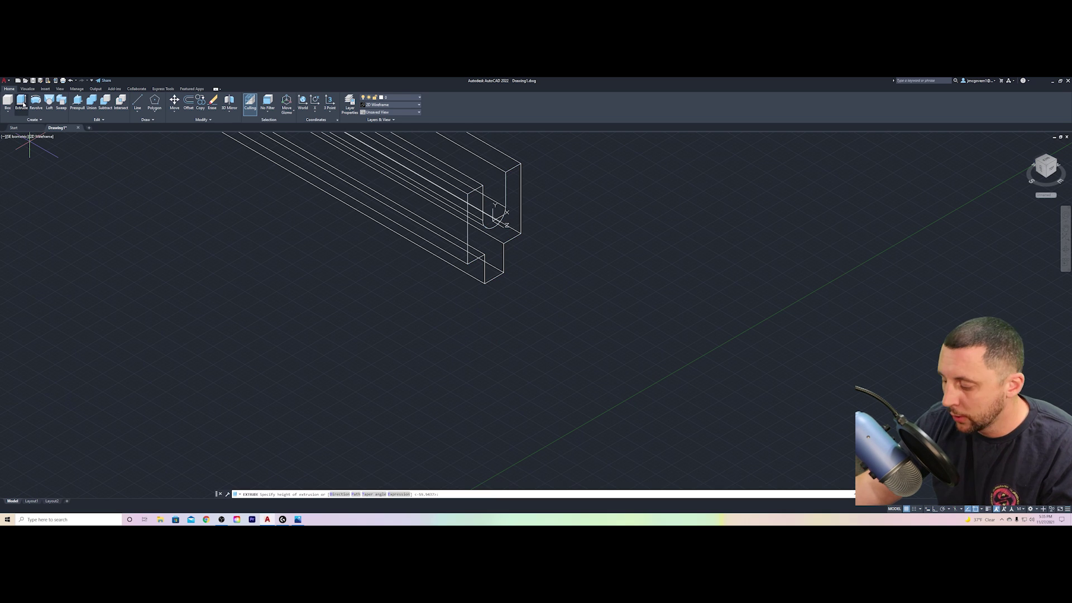
left_click(297, 519)
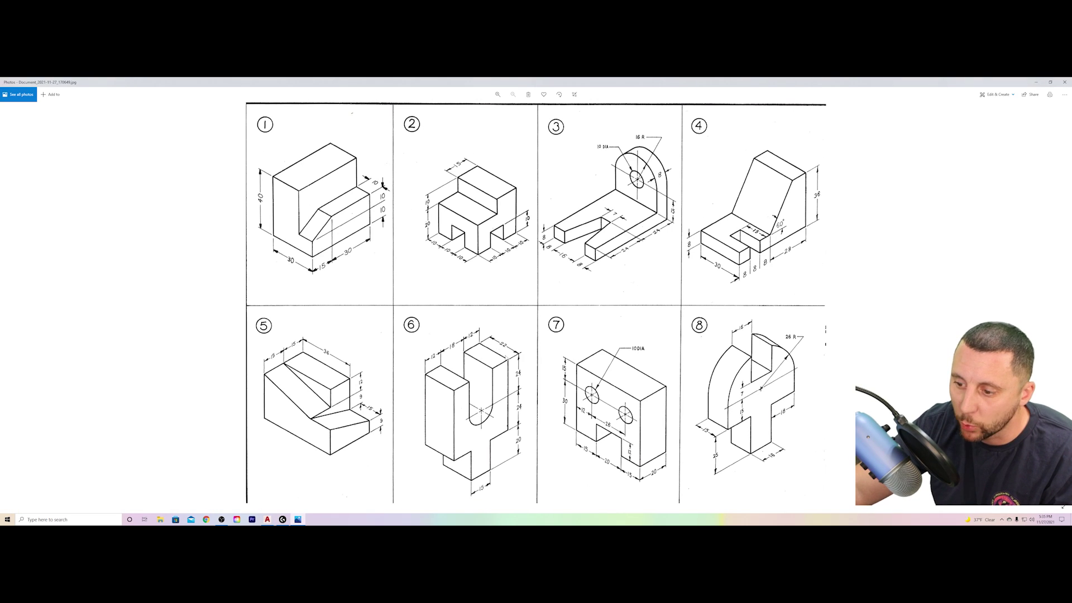
key("alt+Tab")
type("22")
key("Return")
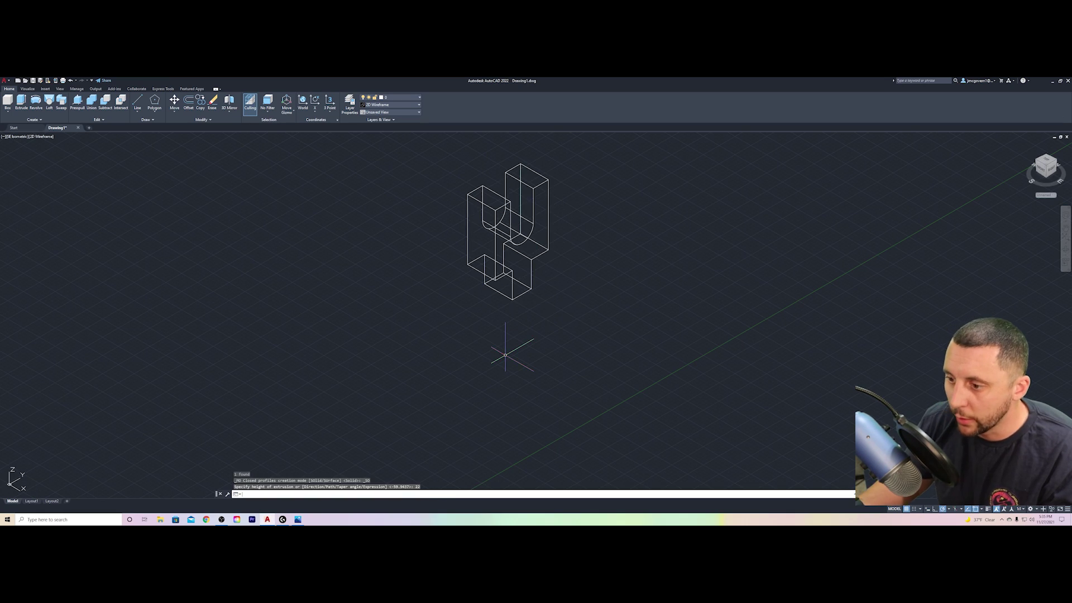
Set the visual style to Conceptual and orbit slightly around the solid slotted body.
left_click(40, 137)
left_click(62, 155)
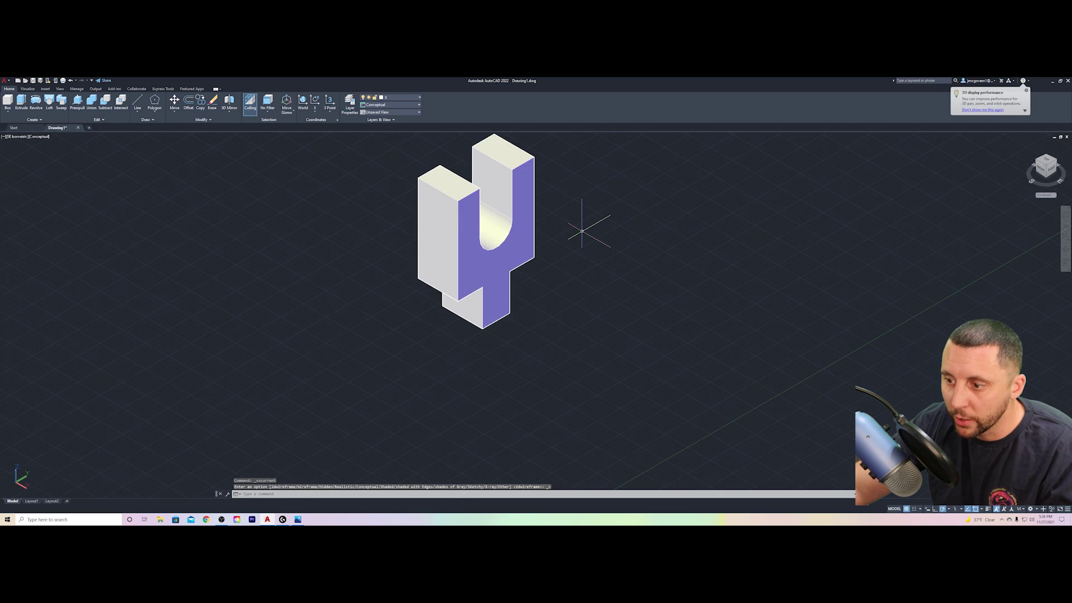
middle_click_drag(582, 231, 555, 263)
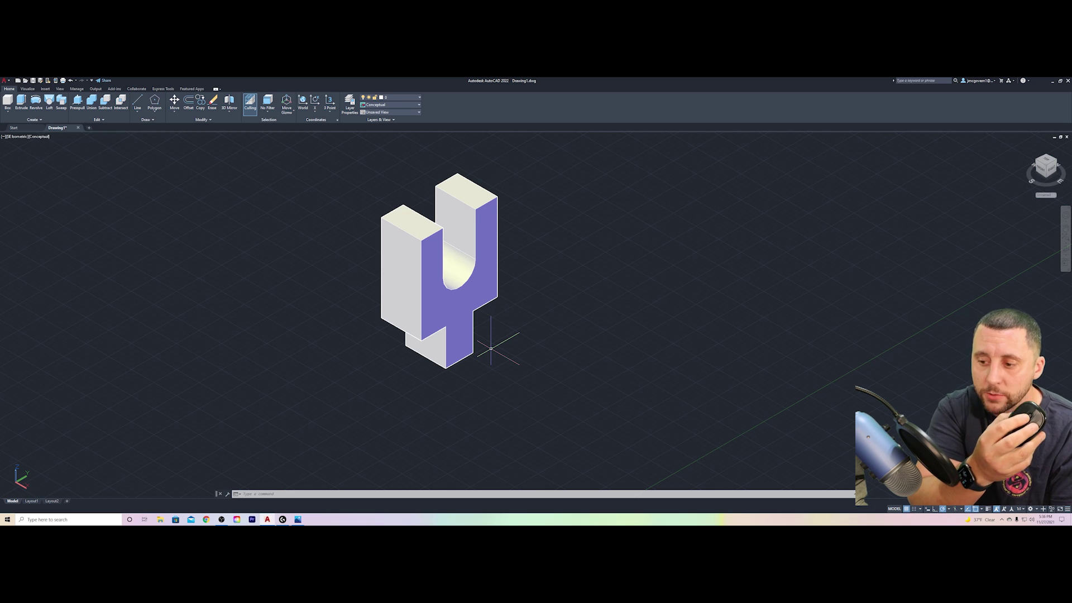
mouse_move(491, 348)
middle_mouse_down("shift")
mouse_move(446, 363)
mouse_move(359, 314)
mouse_move(307, 311)
mouse_move(485, 330)
mouse_move(639, 277)
mouse_move(557, 357)
mouse_move(487, 353)
middle_mouse_up("shift")
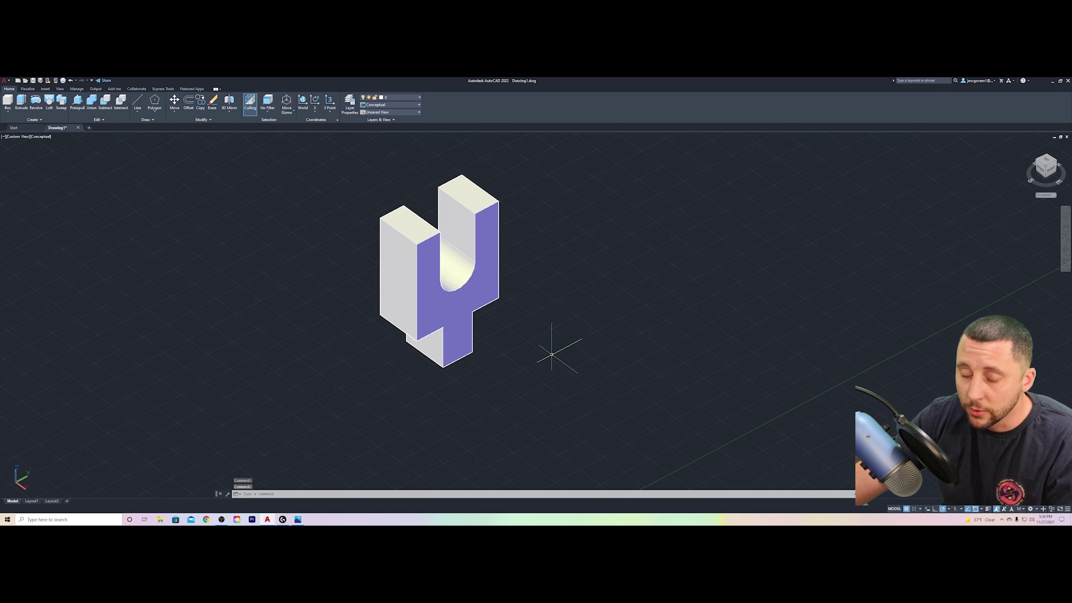